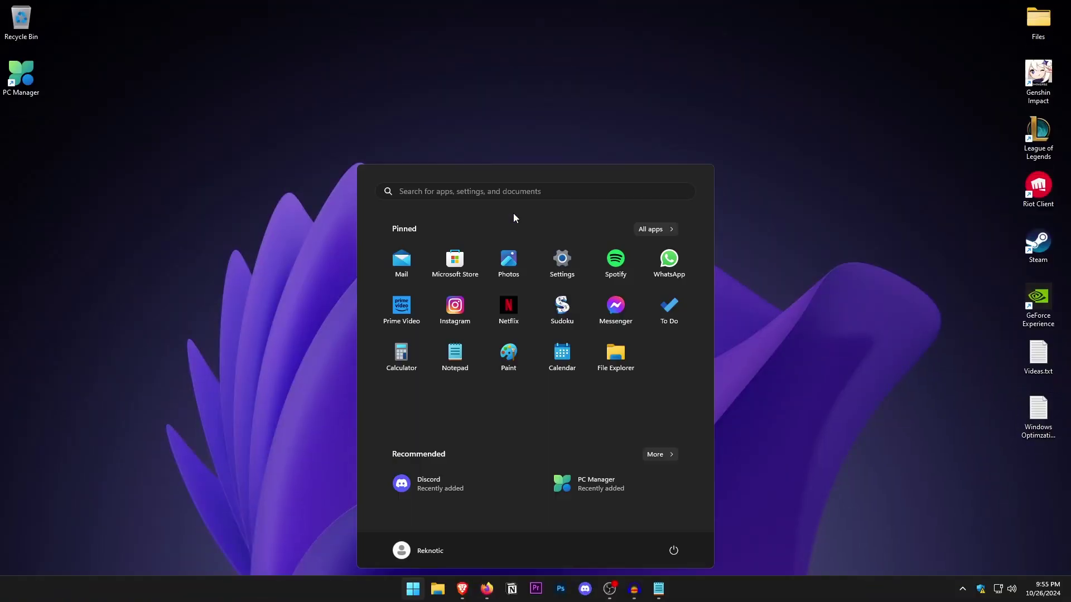
- Search the Start menu for 'device manager' and launch Device Manager
{"action": "type", "text": "device manag"}
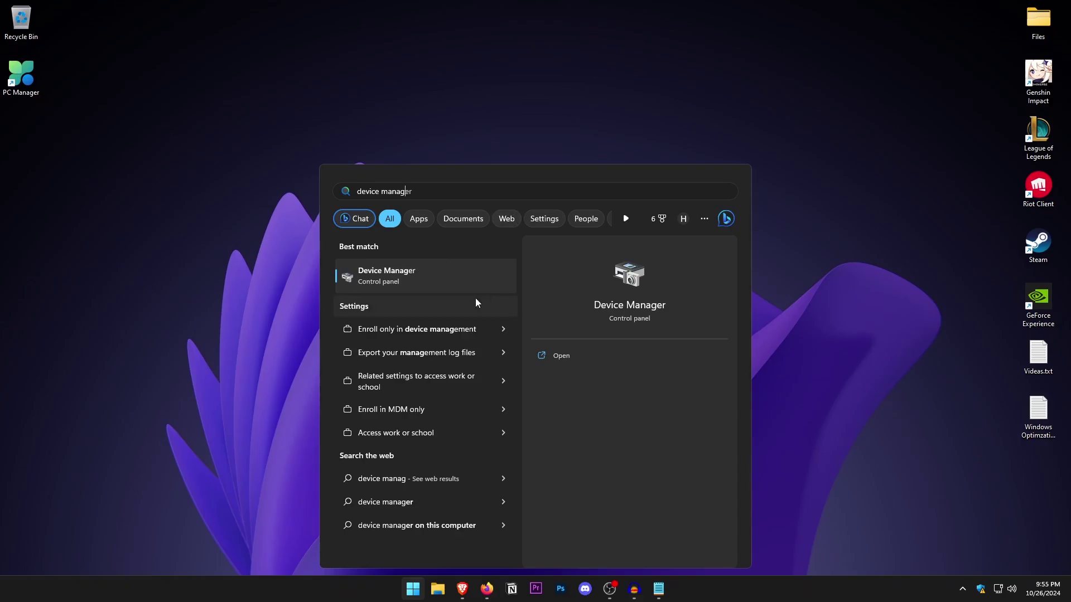
{"action": "left_click", "coordinate": [391, 179]}
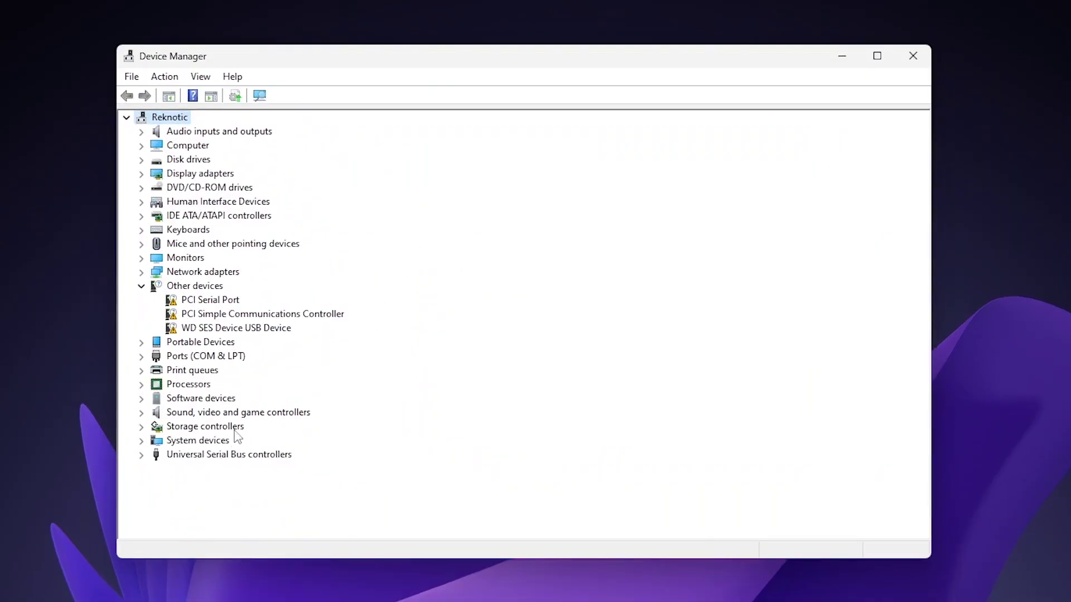
{"action": "left_click", "coordinate": [202, 446]}
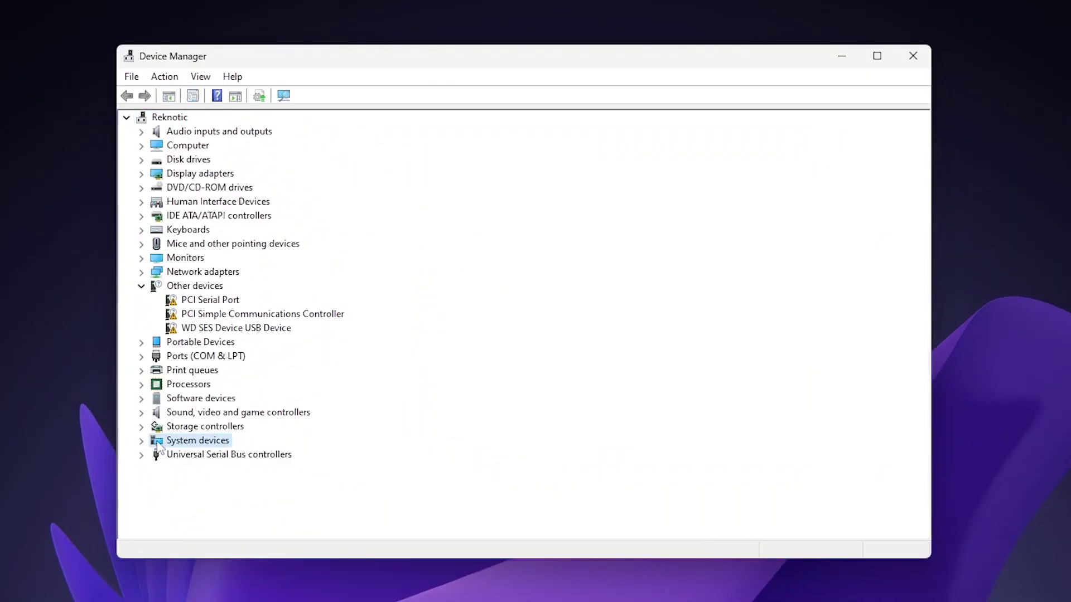
{"action": "left_click", "coordinate": [141, 440]}
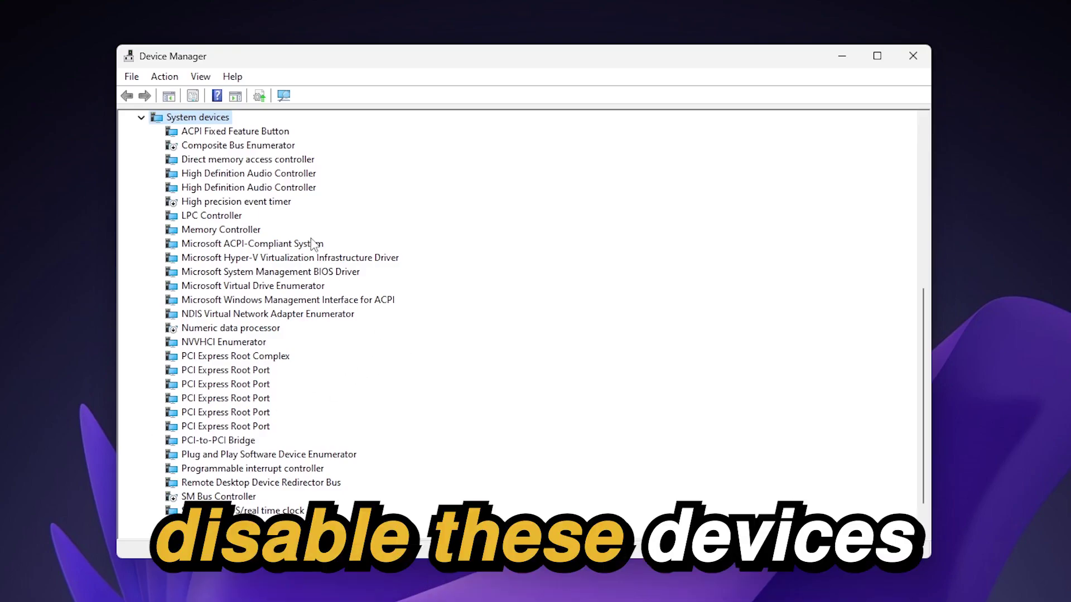
{"action": "left_click", "coordinate": [231, 146]}
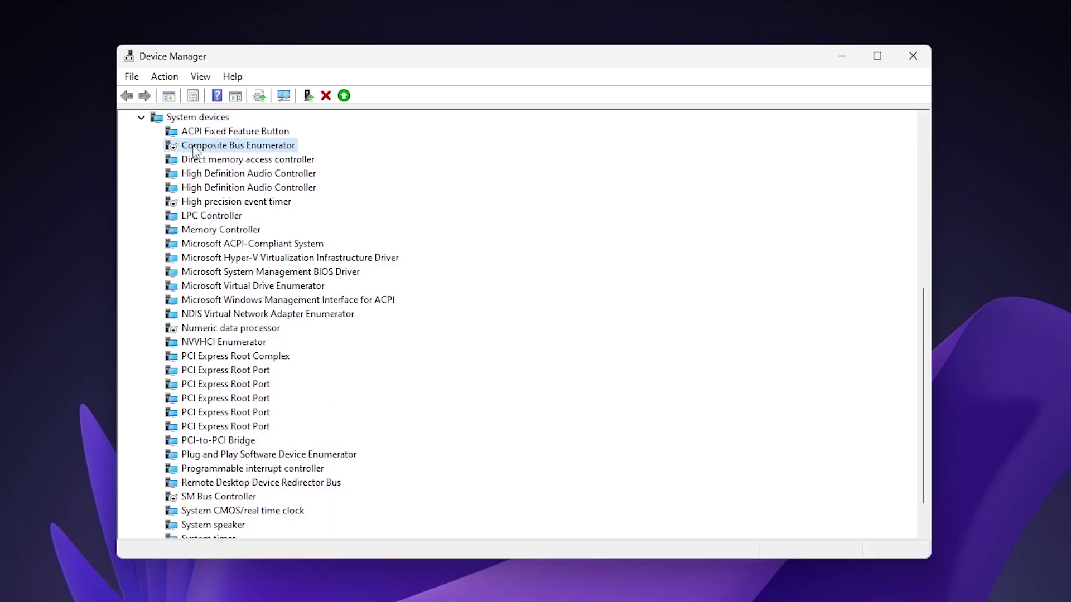
{"action": "right_click", "coordinate": [281, 147]}
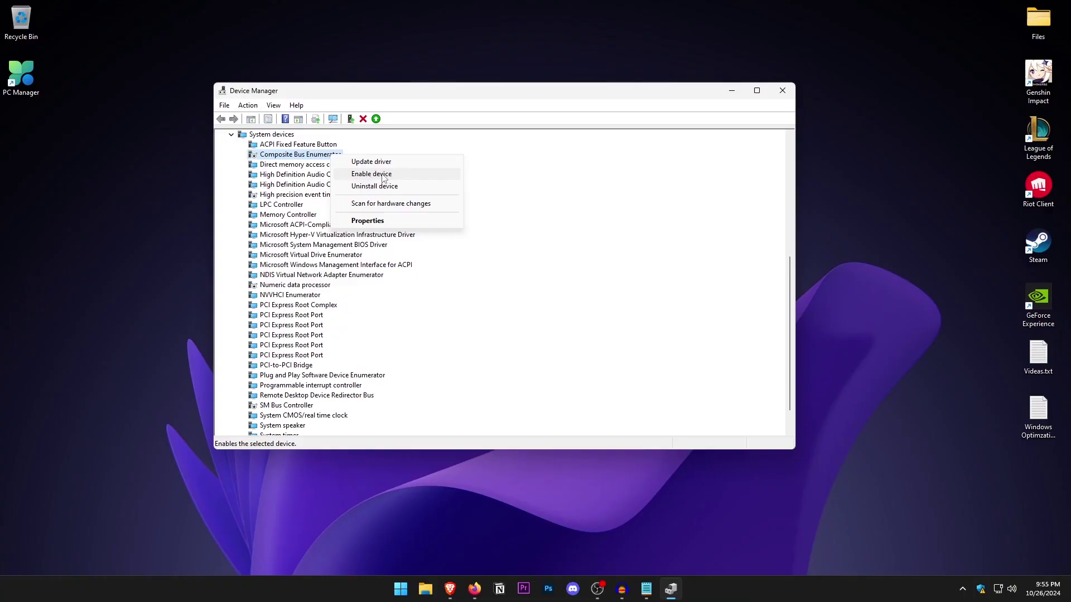
{"action": "left_click", "coordinate": [523, 179]}
{"action": "left_click", "coordinate": [332, 195]}
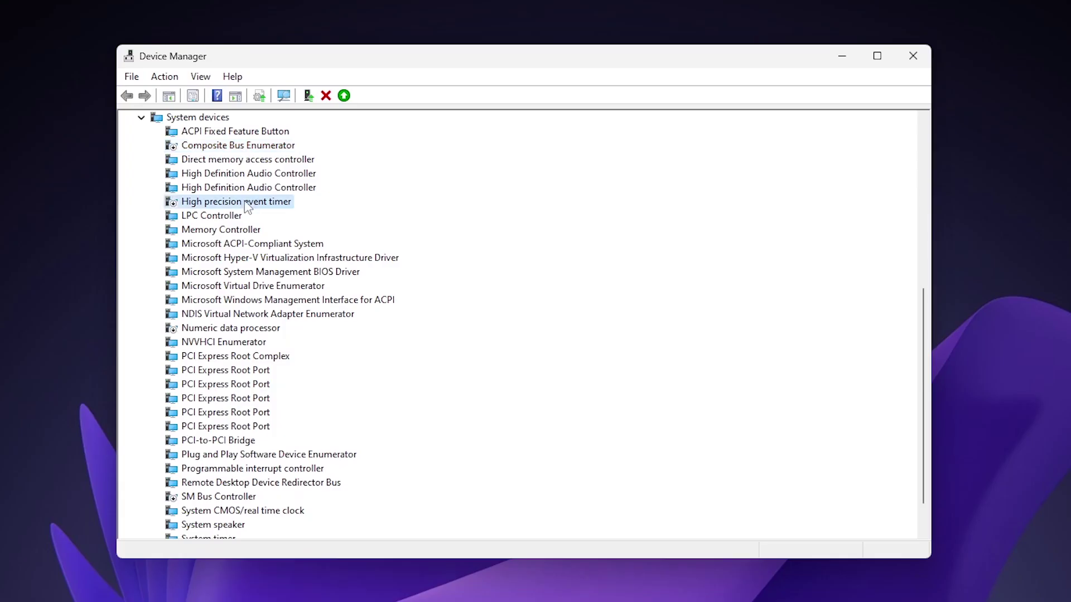
{"action": "right_click", "coordinate": [286, 207]}
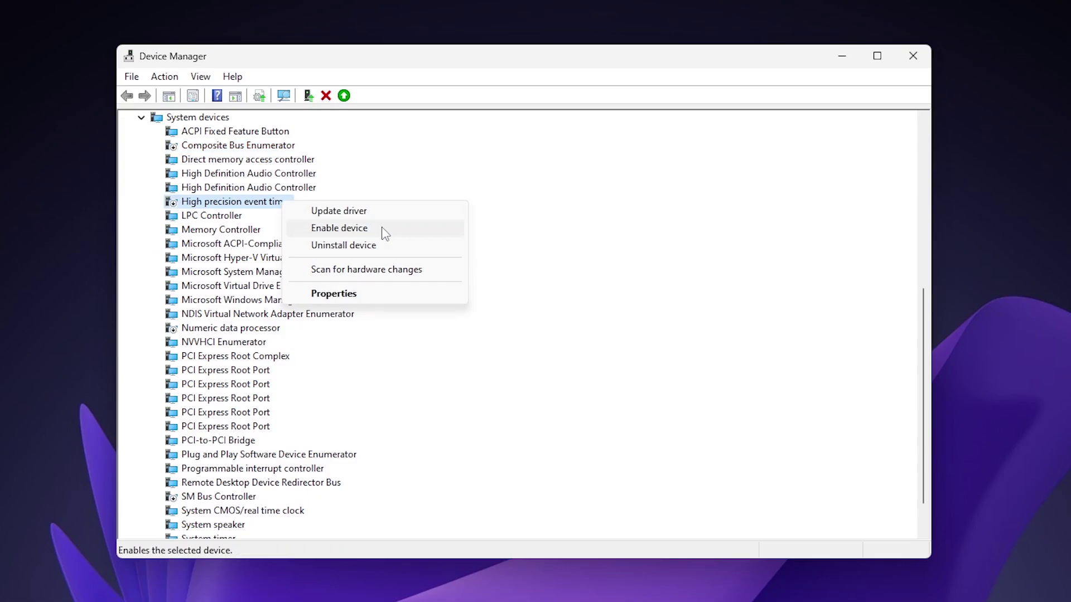
{"action": "left_click", "coordinate": [593, 241]}
{"action": "left_click", "coordinate": [267, 330]}
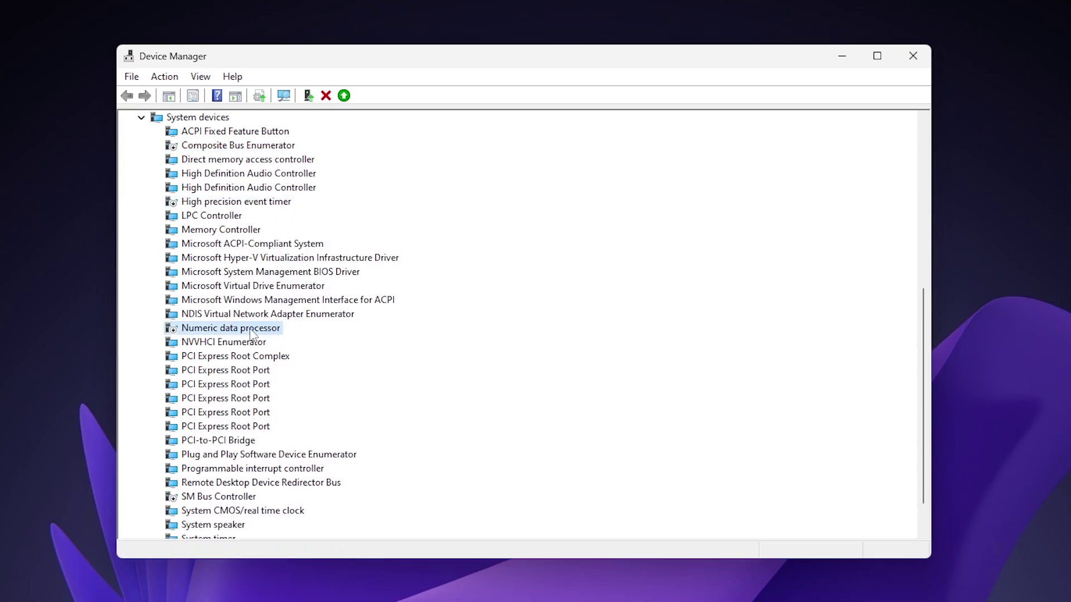
{"action": "right_click", "coordinate": [252, 331]}
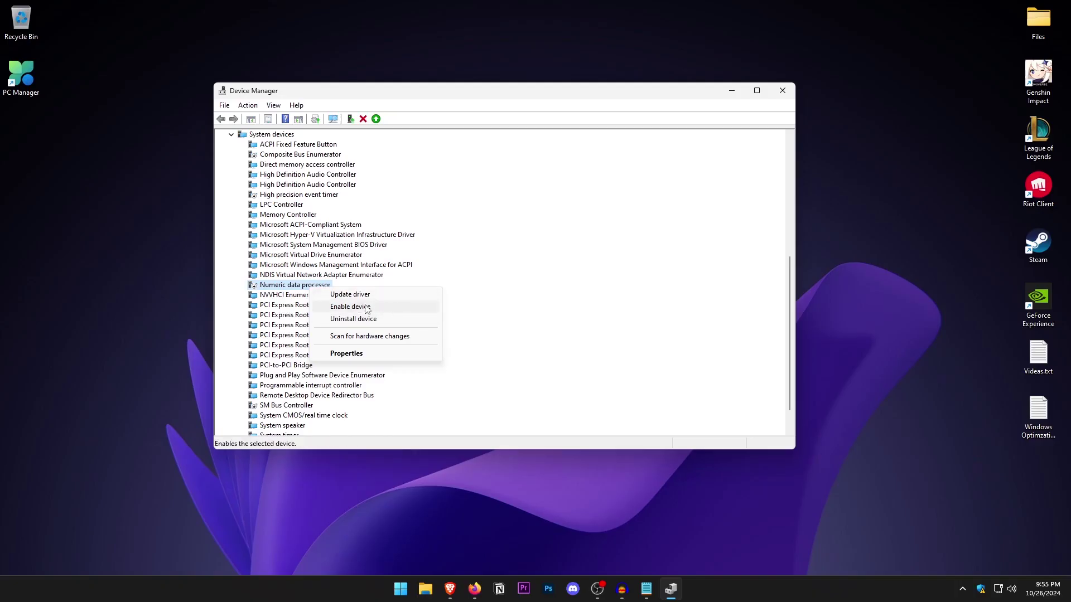
{"action": "left_click", "coordinate": [594, 354]}
{"action": "scroll", "coordinate": [594, 353], "scroll_direction": "down", "scroll_amount": 1}
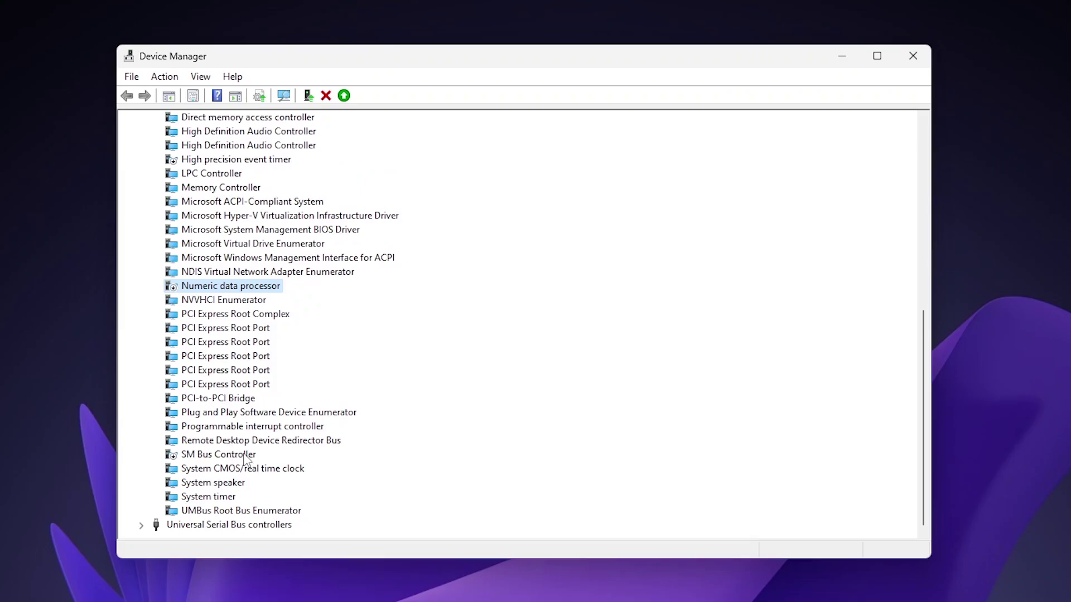
{"action": "left_click", "coordinate": [308, 376]}
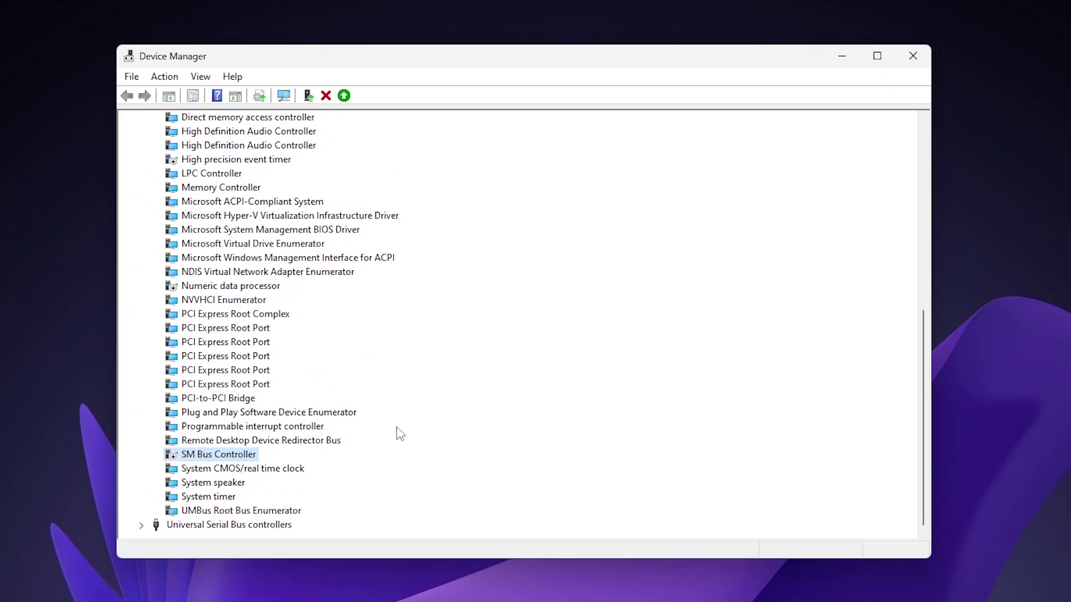
{"action": "scroll", "coordinate": [400, 434], "scroll_direction": "up", "scroll_amount": 6}
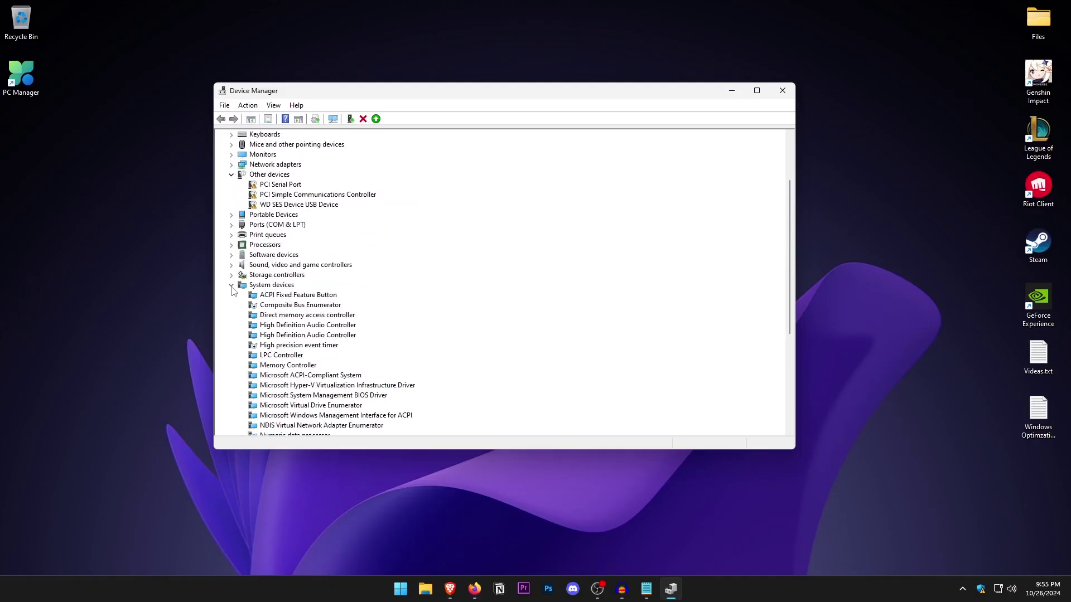
{"action": "left_click", "coordinate": [231, 286]}
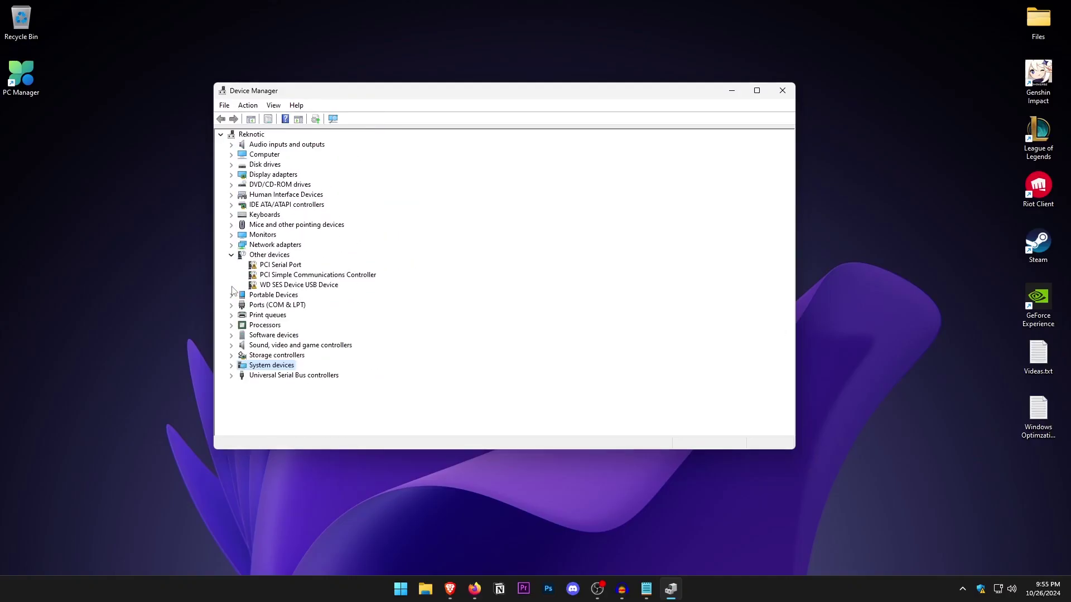
- Review the Intel gigabit network adapter's Power Management properties and close them
{"action": "left_click", "coordinate": [271, 246]}
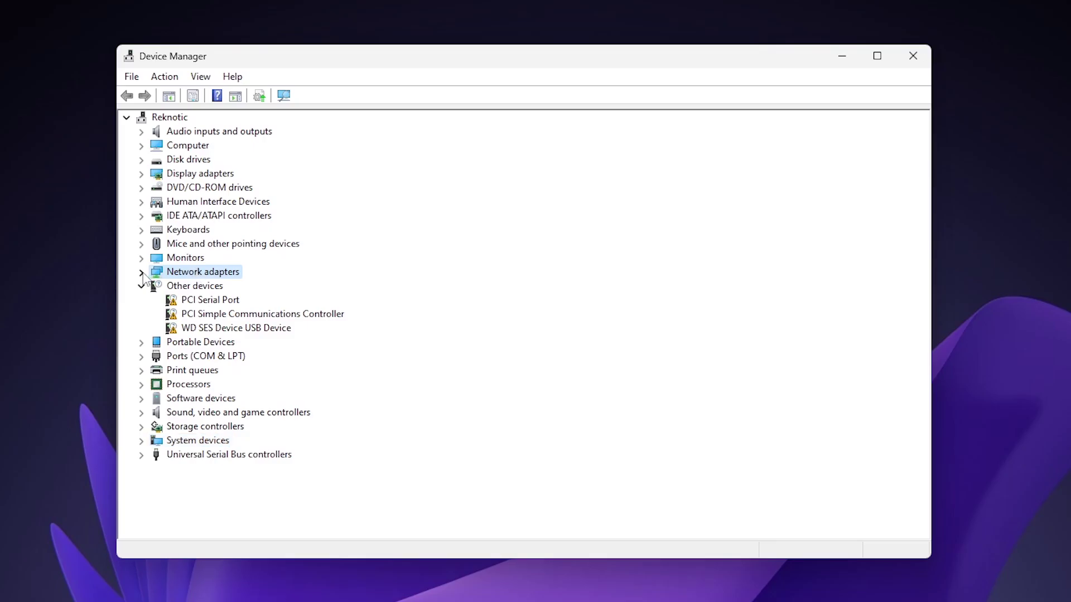
{"action": "left_click", "coordinate": [141, 273]}
{"action": "left_click", "coordinate": [346, 288]}
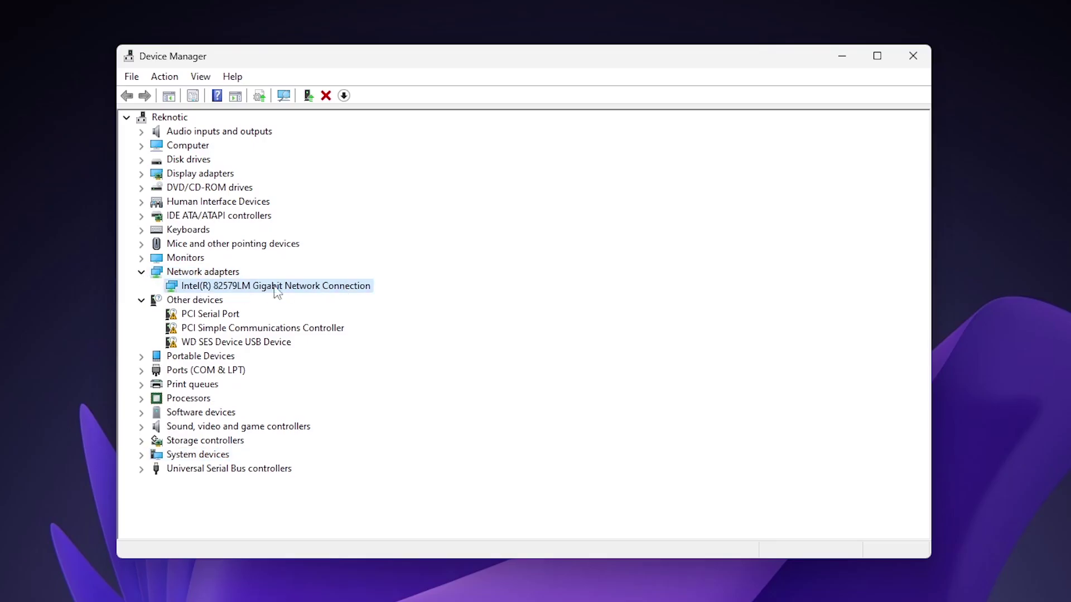
{"action": "right_click", "coordinate": [361, 288]}
{"action": "left_click", "coordinate": [422, 382]}
{"action": "left_click", "coordinate": [615, 155]}
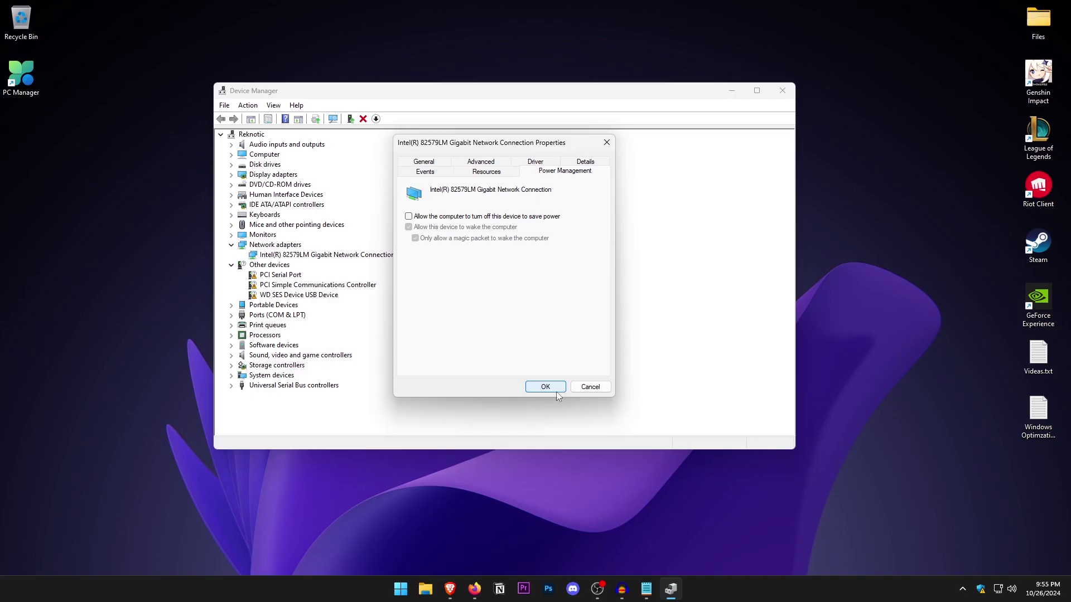
{"action": "left_click", "coordinate": [584, 472]}
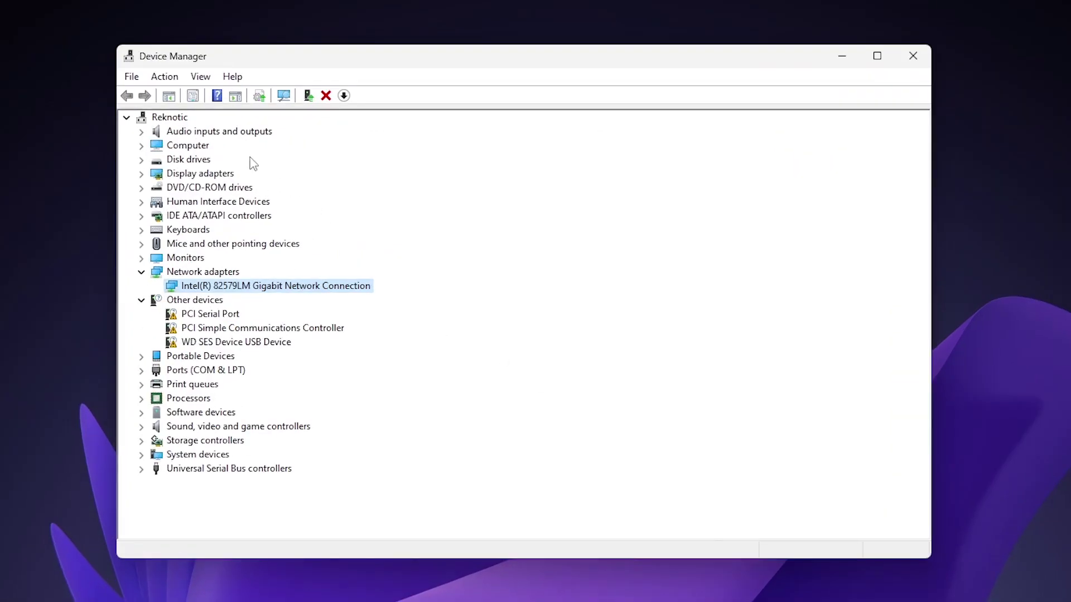
- List devices by connection and expand the 1C2D USB controller through USB Root Hub and Generic USB Hub
{"action": "left_click", "coordinate": [273, 105]}
{"action": "left_click", "coordinate": [319, 114]}
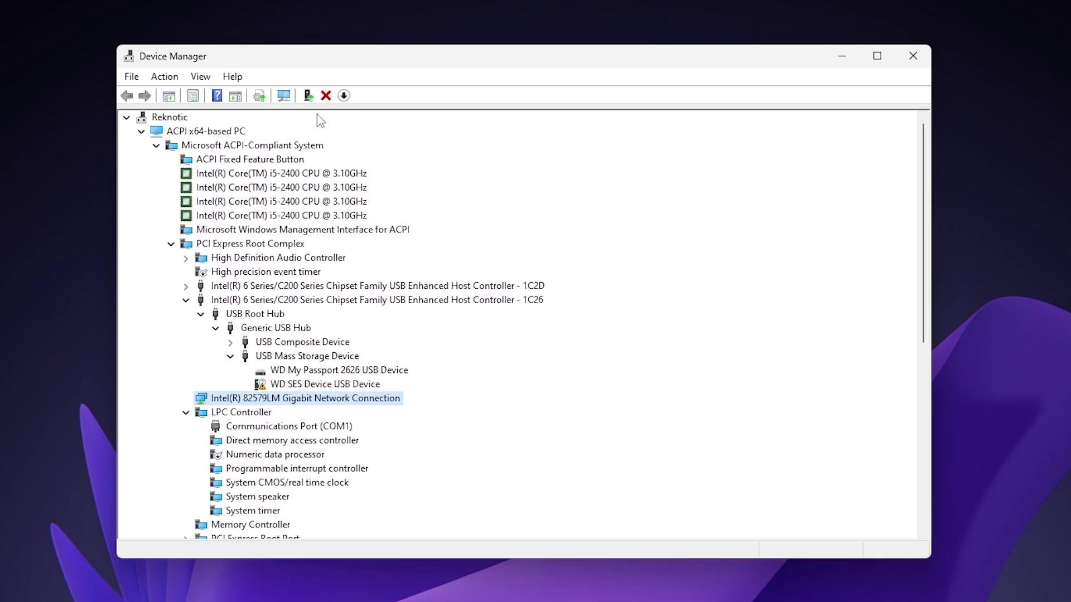
{"action": "left_click", "coordinate": [186, 300]}
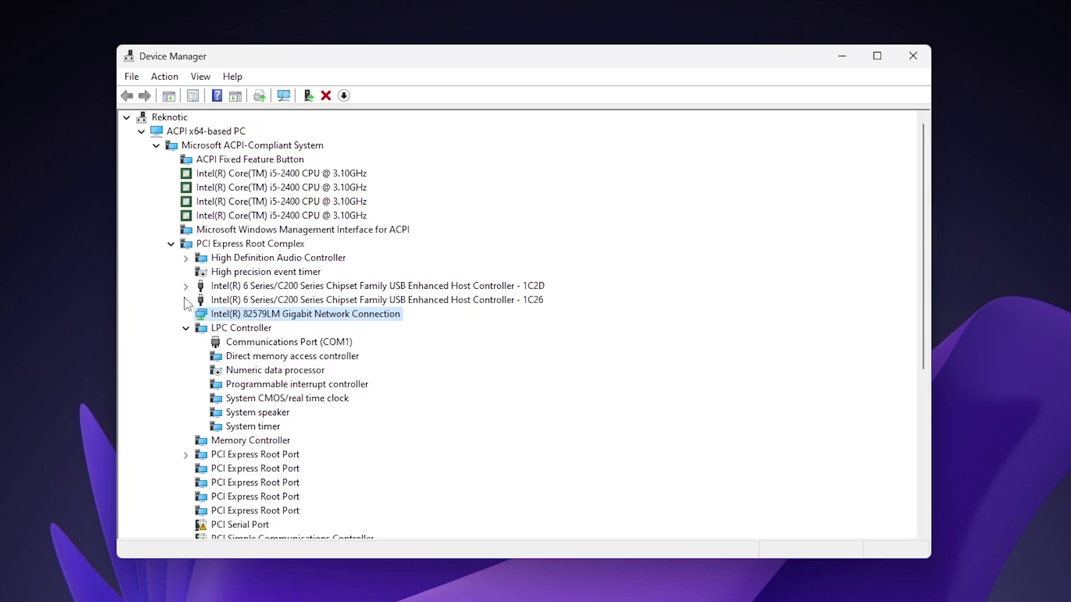
{"action": "left_click", "coordinate": [453, 287]}
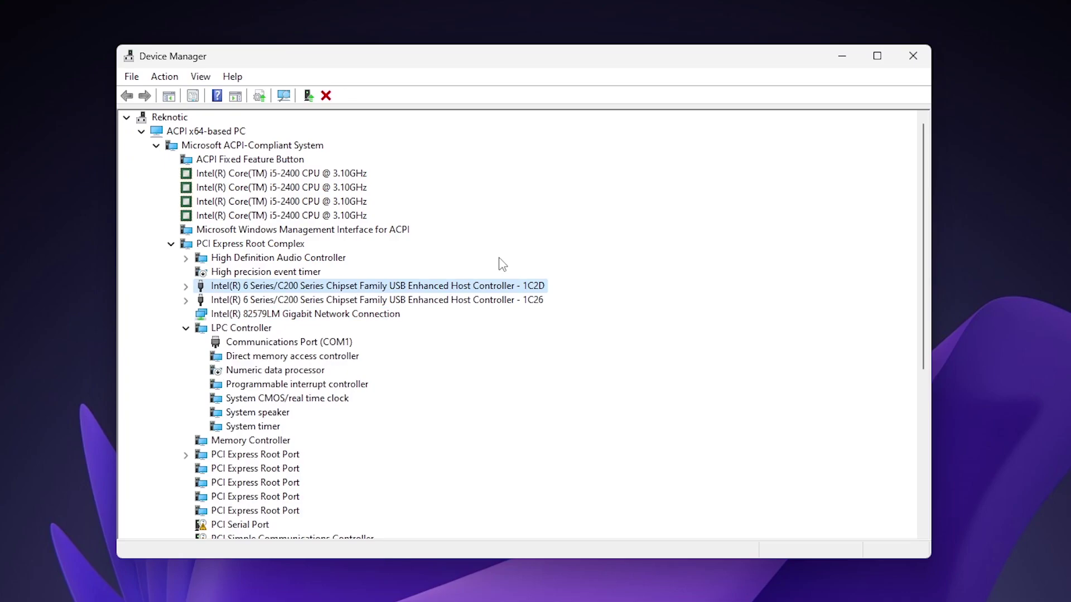
{"action": "left_click", "coordinate": [186, 286]}
{"action": "left_click", "coordinate": [200, 300]}
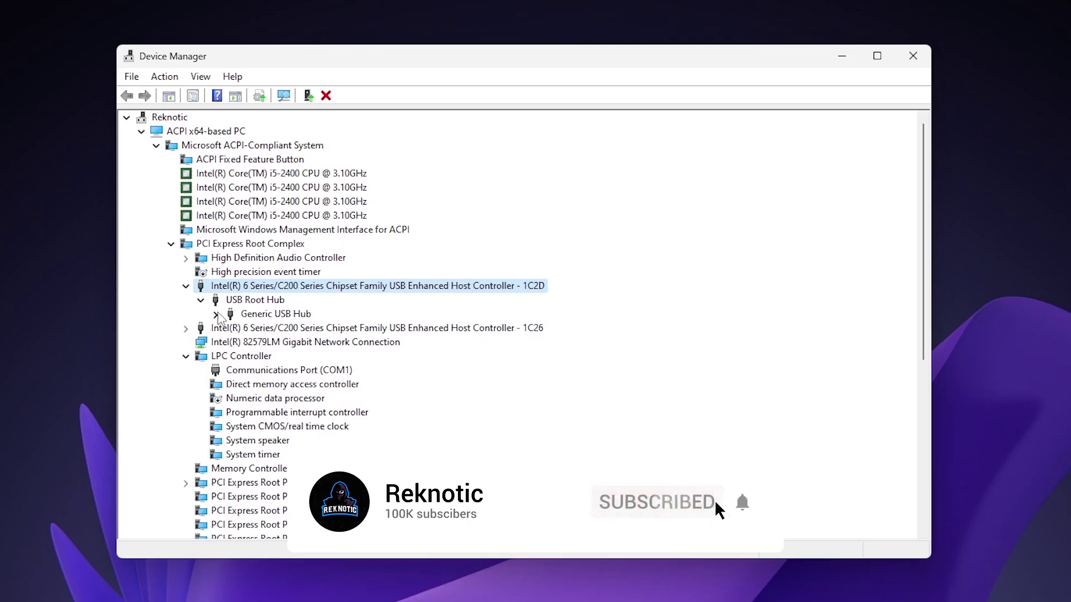
{"action": "left_click", "coordinate": [216, 314]}
- Expand the USB Composite and Input Devices to reveal the HID-compliant mouse and HID Keyboard Device
{"action": "left_click", "coordinate": [230, 329]}
{"action": "left_click", "coordinate": [245, 342]}
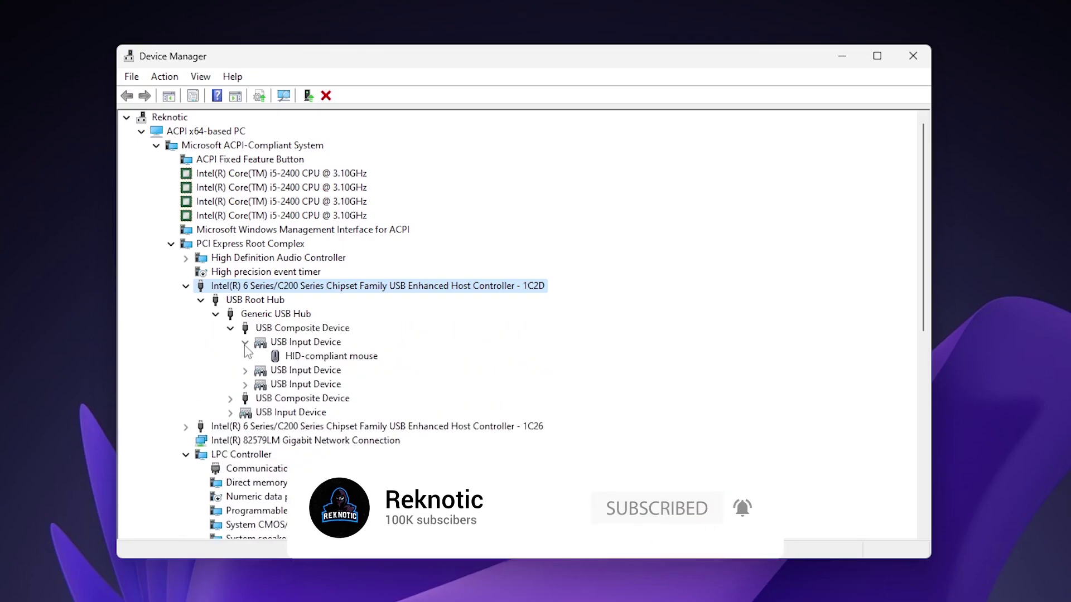
{"action": "left_click", "coordinate": [322, 356]}
{"action": "left_click", "coordinate": [246, 371]}
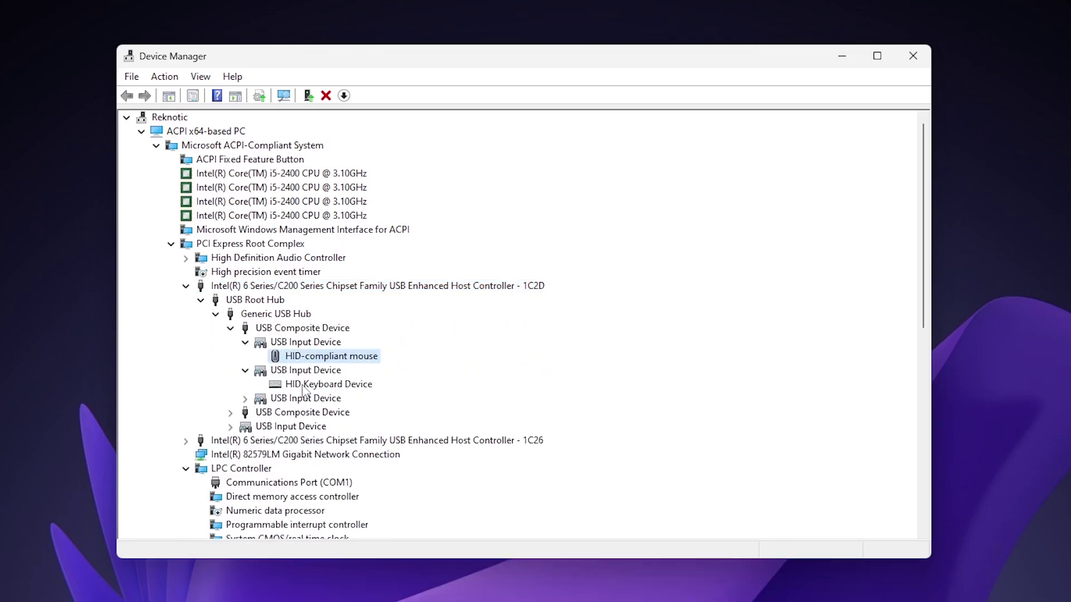
{"action": "left_click", "coordinate": [305, 386]}
- Expand and collapse the 1C26 USB controller branch, then select Generic USB Hub
{"action": "left_click", "coordinate": [185, 441]}
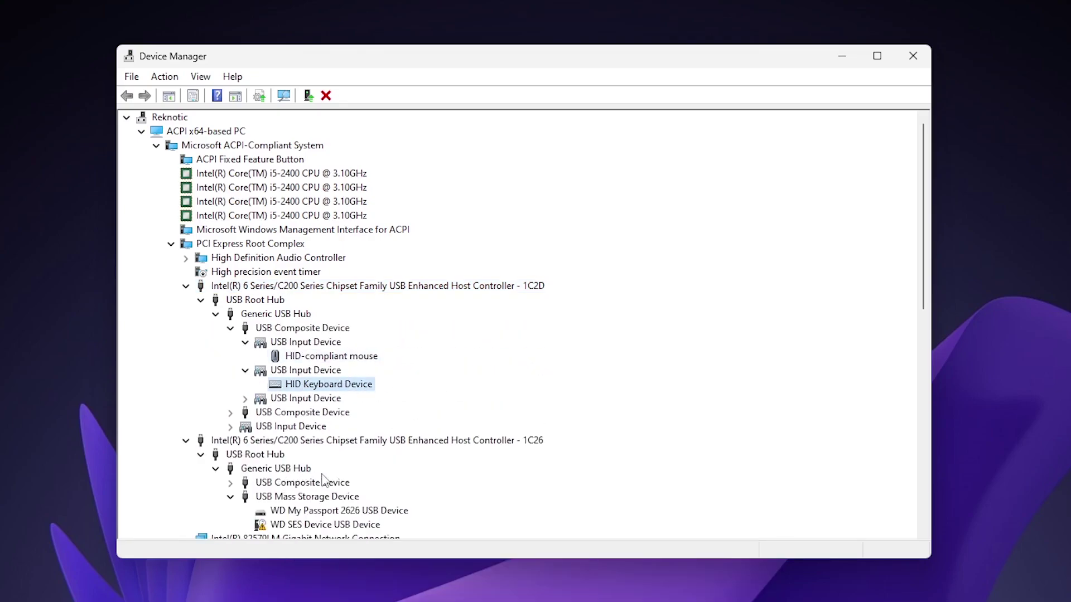
{"action": "scroll", "coordinate": [325, 480], "scroll_direction": "down", "scroll_amount": 1}
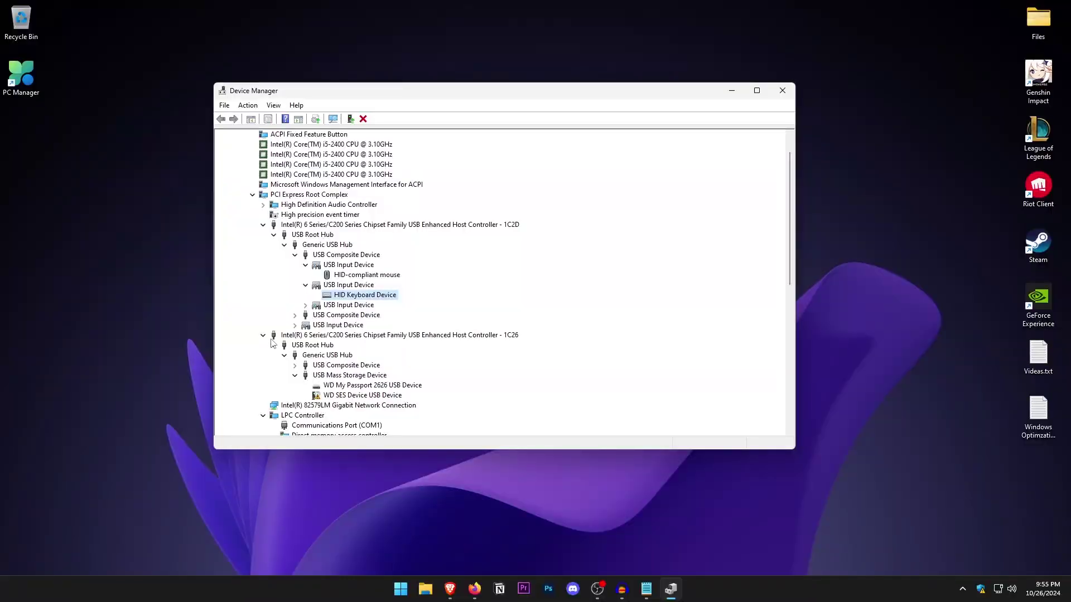
{"action": "left_click", "coordinate": [263, 335]}
{"action": "scroll", "coordinate": [431, 316], "scroll_direction": "up", "scroll_amount": 1}
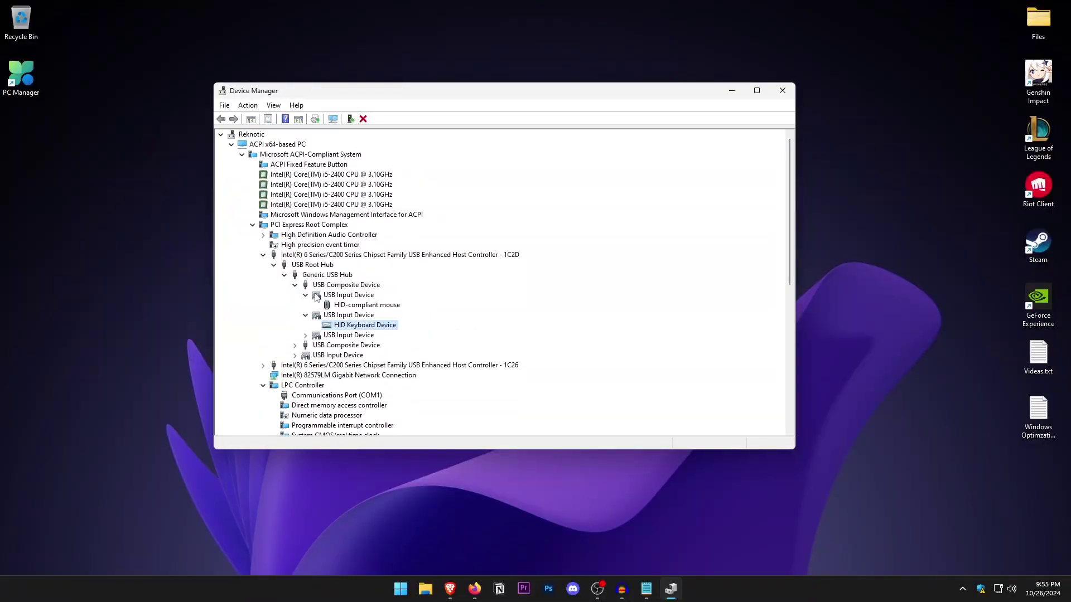
{"action": "left_click", "coordinate": [320, 276]}
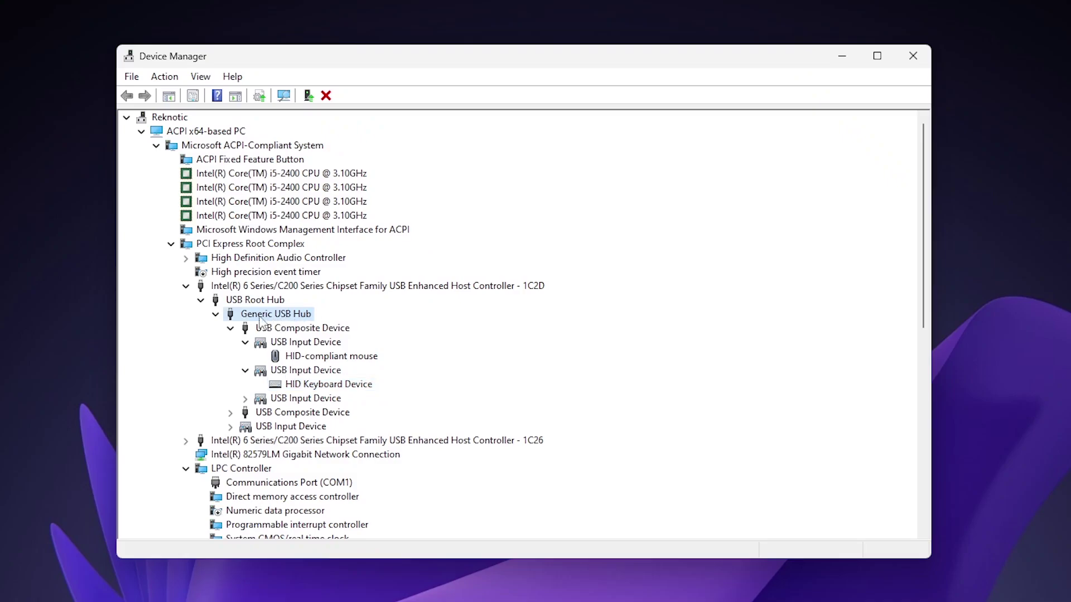
- Stop the computer from turning off Generic USB Hub to save power
{"action": "left_click", "coordinate": [217, 315]}
{"action": "left_click", "coordinate": [216, 315]}
{"action": "right_click", "coordinate": [290, 322]}
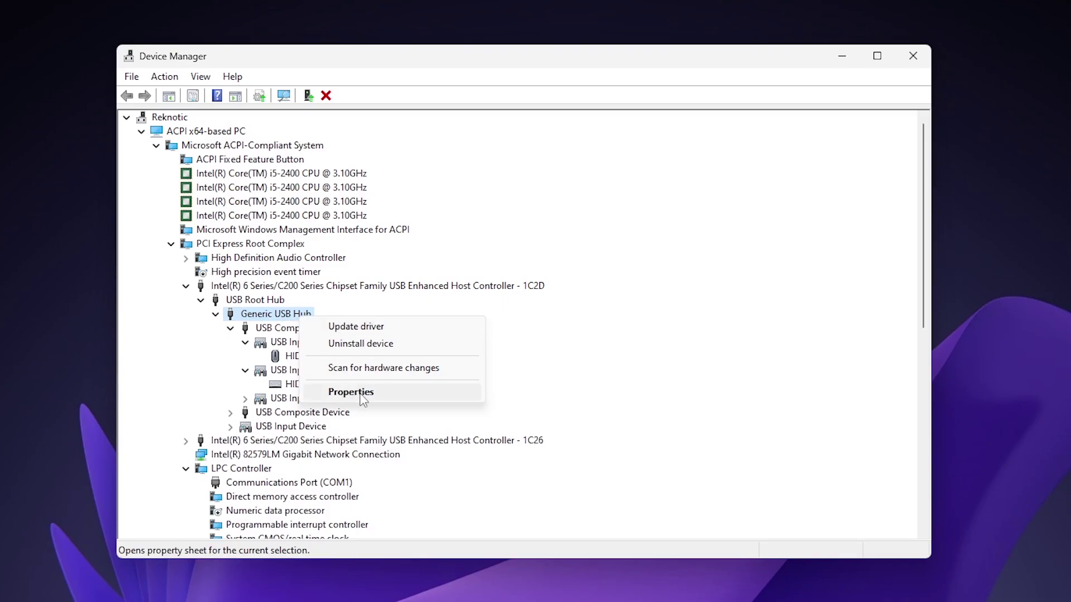
{"action": "left_click", "coordinate": [390, 392]}
{"action": "left_click", "coordinate": [652, 156]}
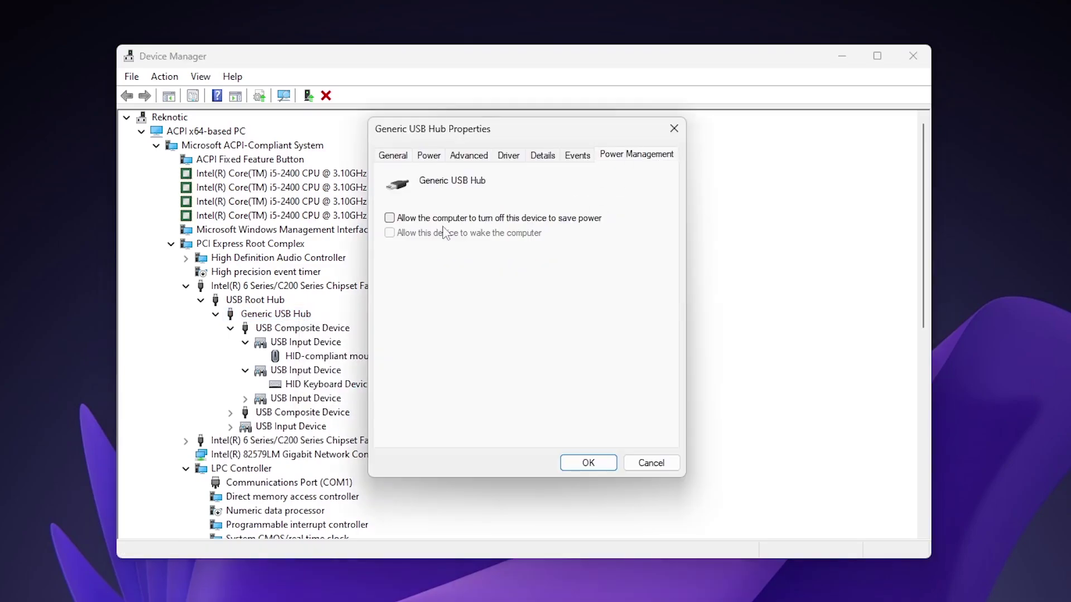
{"action": "left_click", "coordinate": [409, 220]}
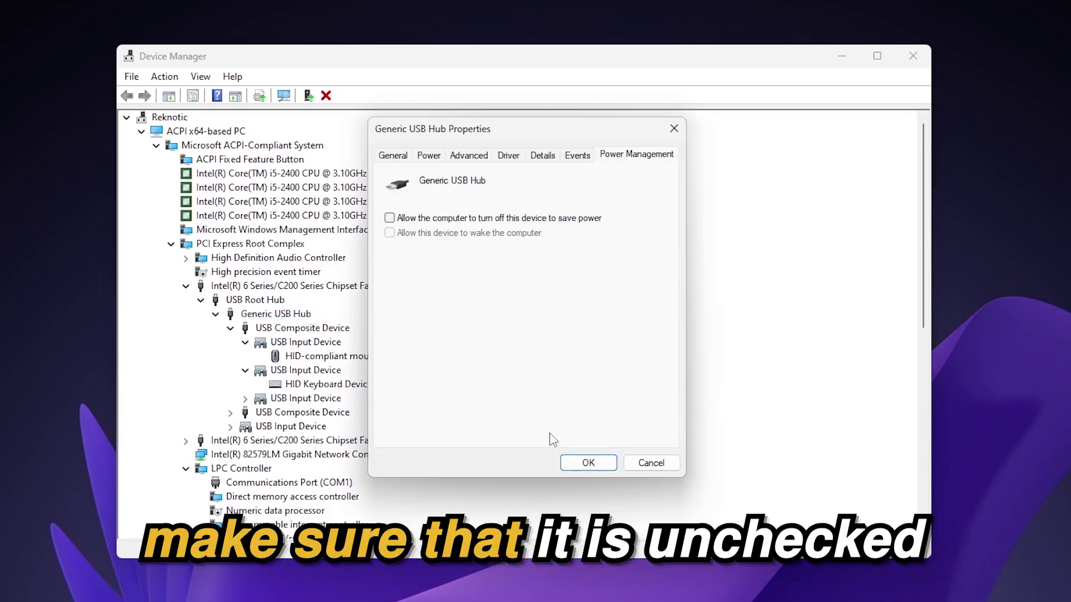
{"action": "left_click", "coordinate": [574, 462]}
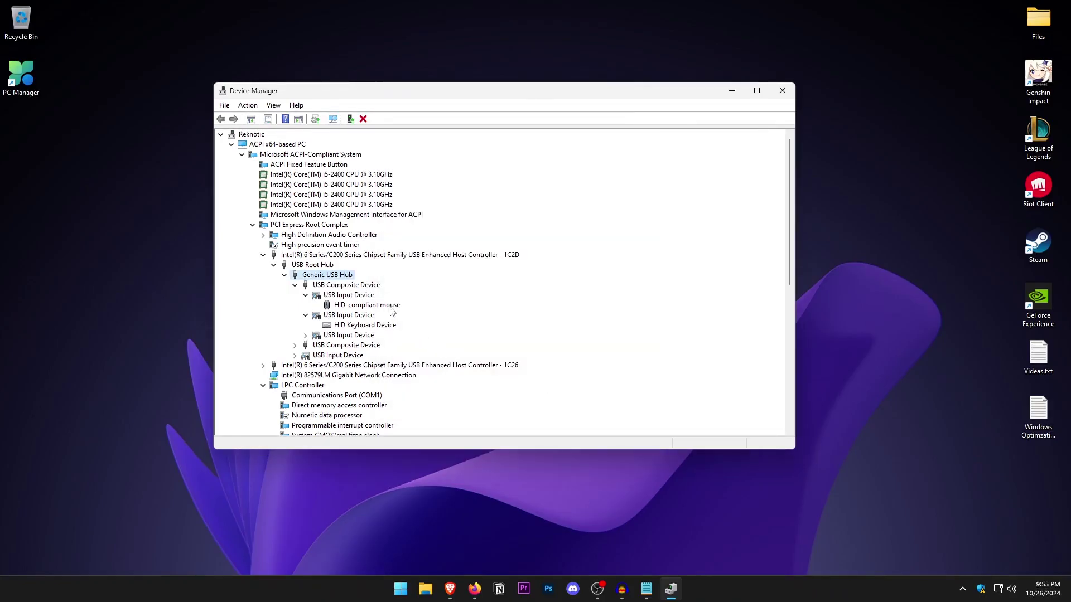
- Review the HID-compliant mouse's Power Management settings and close its properties
{"action": "right_click", "coordinate": [390, 307]}
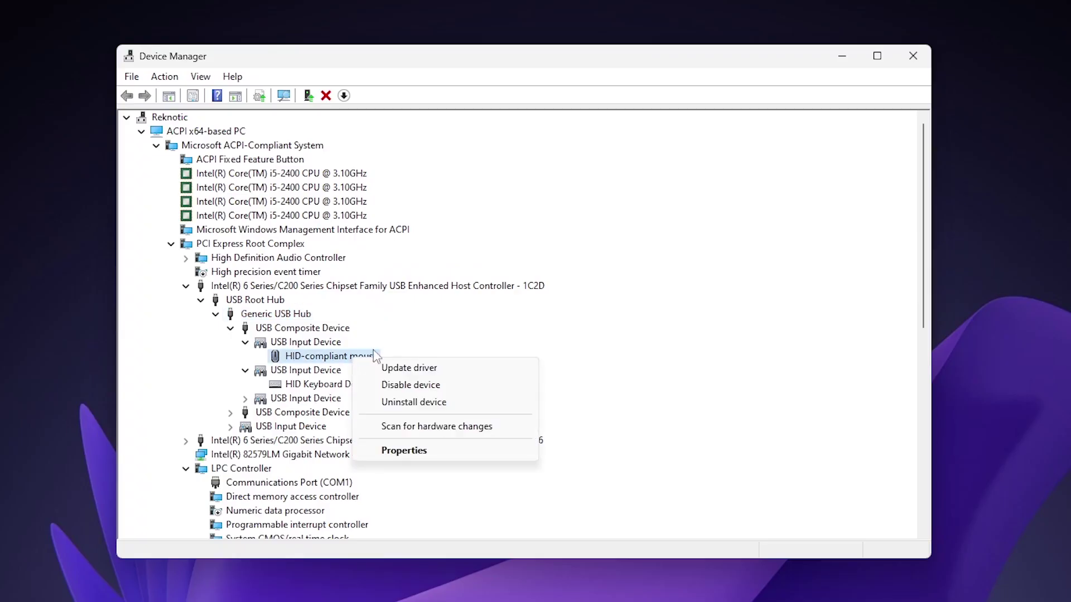
{"action": "left_click", "coordinate": [432, 373]}
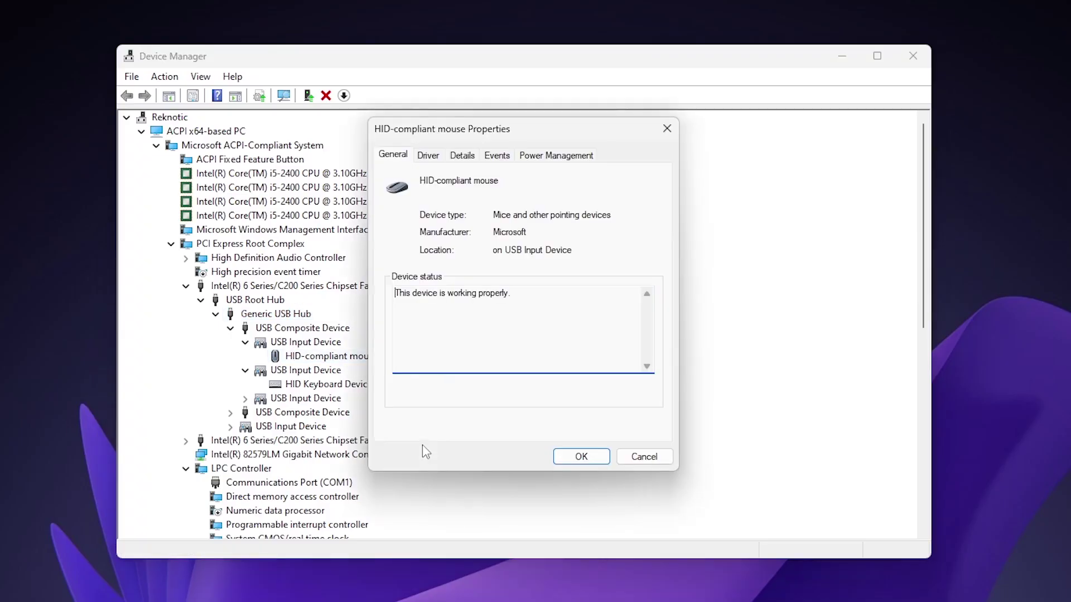
{"action": "left_click", "coordinate": [556, 155]}
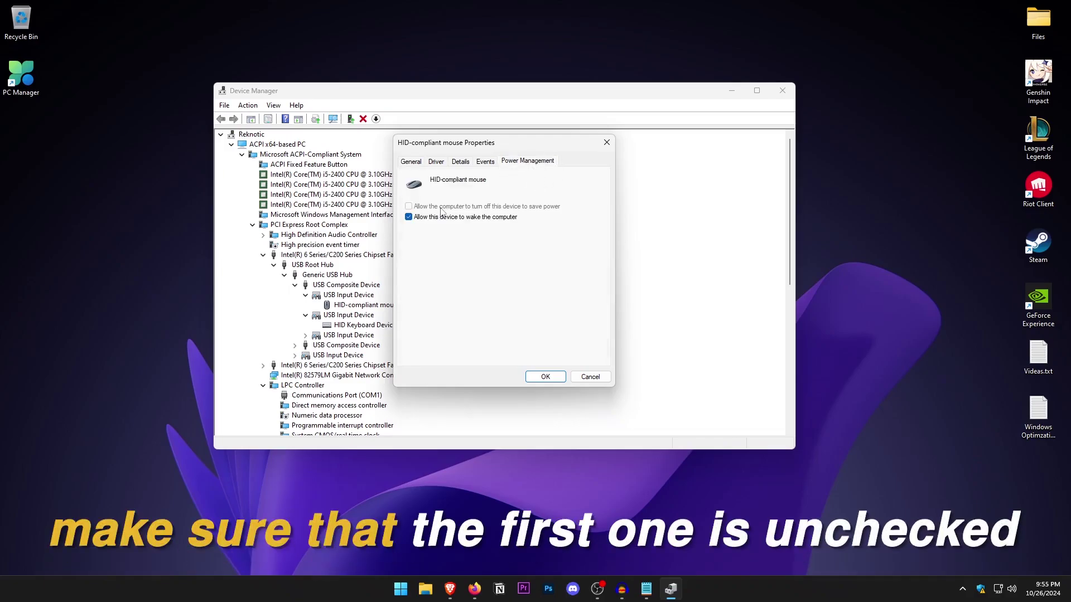
{"action": "left_click", "coordinate": [545, 377]}
- Disable power-saving turn-off for HID Keyboard Device, confirm, and close Device Manager
{"action": "right_click", "coordinate": [369, 325]}
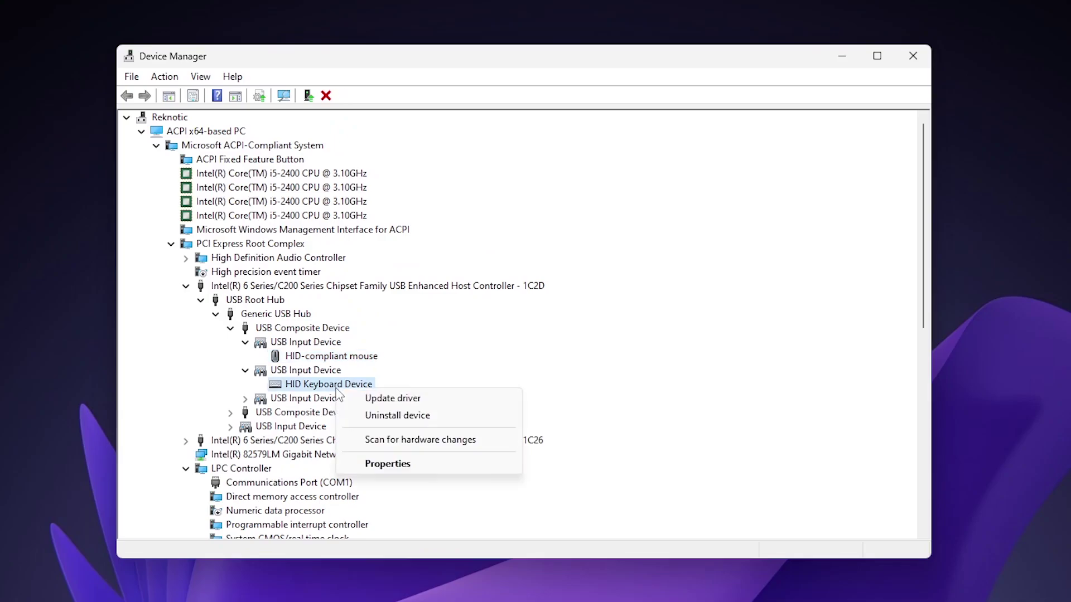
{"action": "left_click", "coordinate": [397, 464]}
{"action": "left_click", "coordinate": [565, 159]}
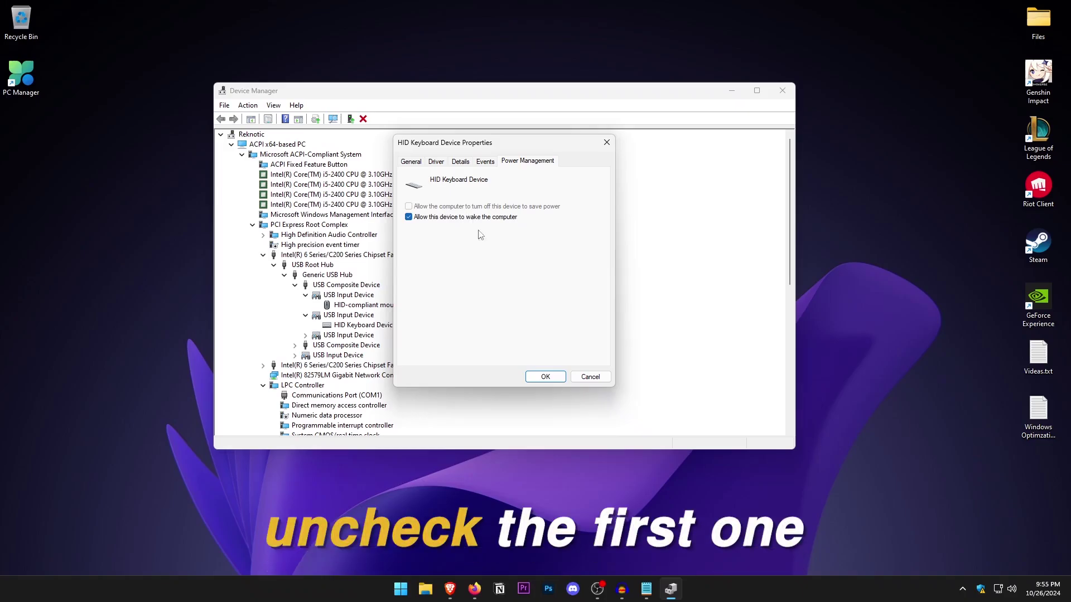
{"action": "left_click", "coordinate": [546, 378]}
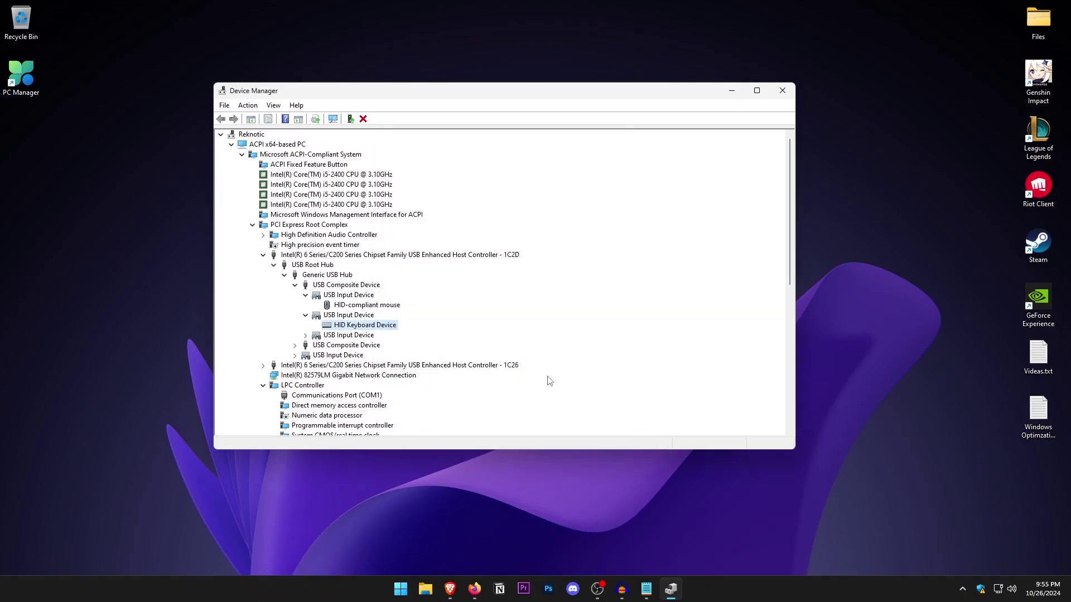
{"action": "left_click", "coordinate": [776, 96]}
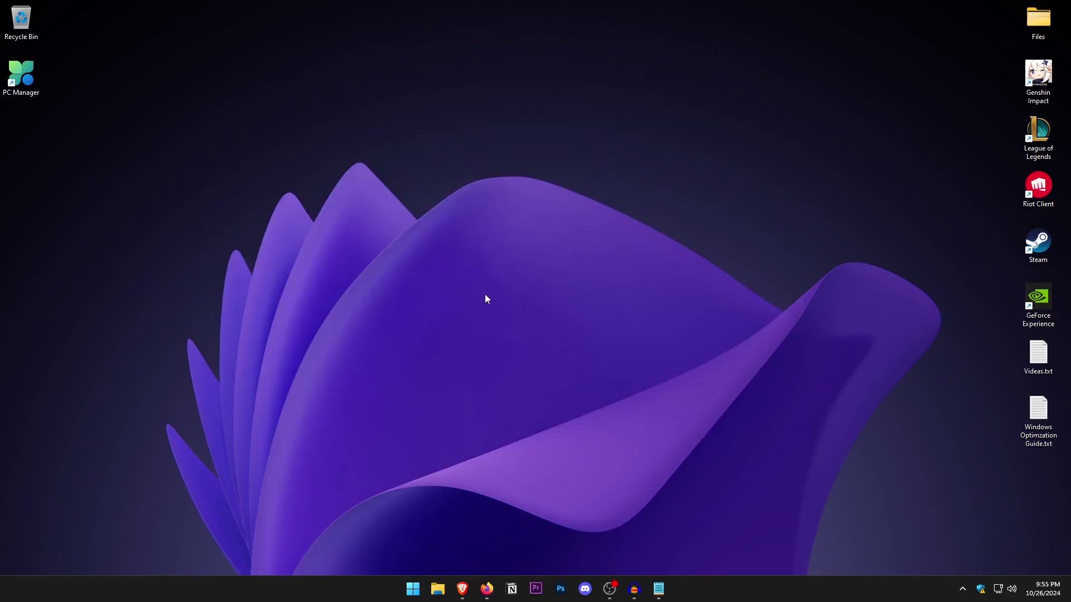
- Launch System Configuration via msconfig and bring up the Boot tab's advanced options
{"action": "key", "text": "super"}
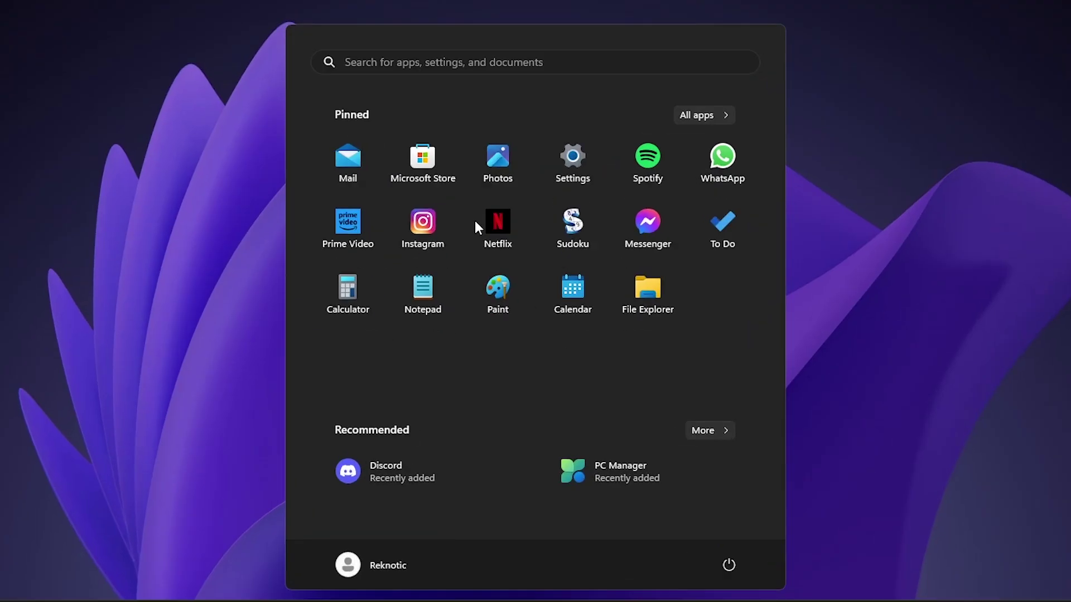
{"action": "type", "text": "msconfig"}
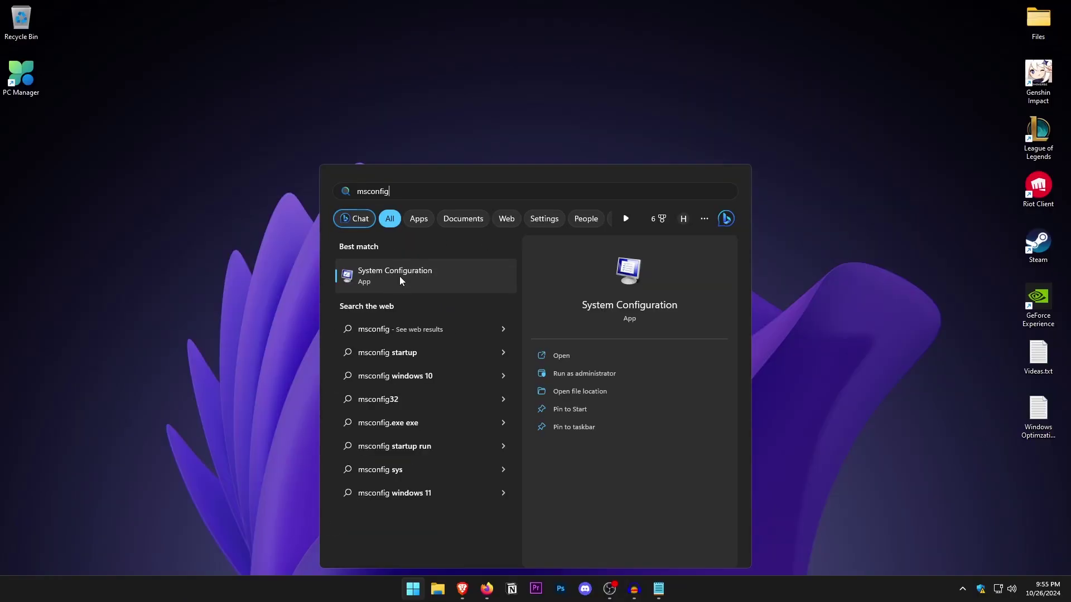
{"action": "left_click", "coordinate": [338, 182]}
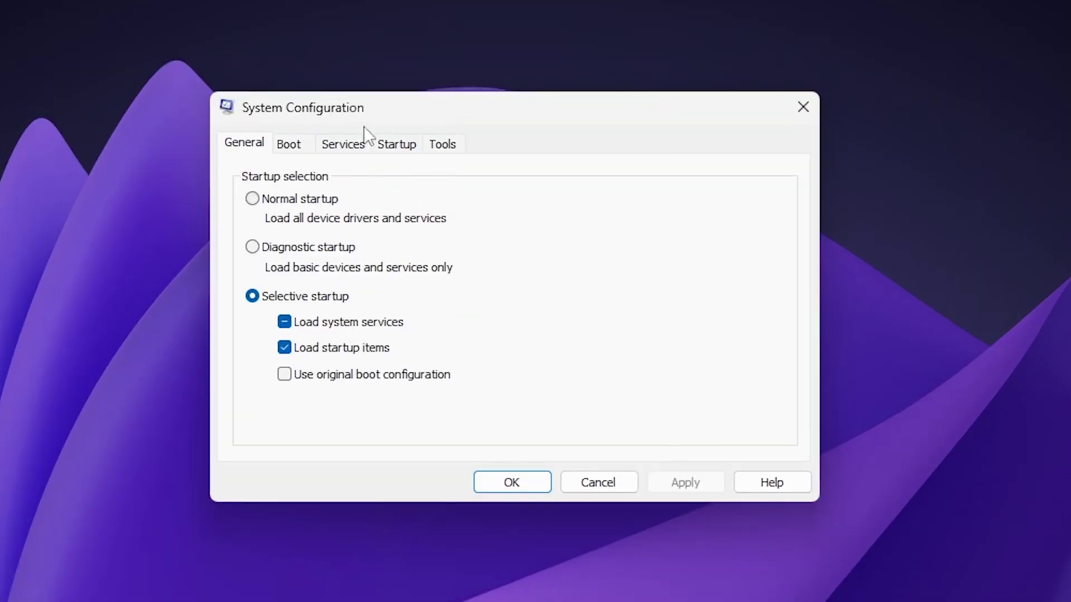
{"action": "left_click", "coordinate": [291, 145]}
{"action": "left_click", "coordinate": [311, 296]}
- Enable Number of processors in advanced boot options, set it to 4, and confirm
{"action": "left_click", "coordinate": [369, 148]}
{"action": "left_click", "coordinate": [360, 148]}
{"action": "left_click", "coordinate": [409, 172]}
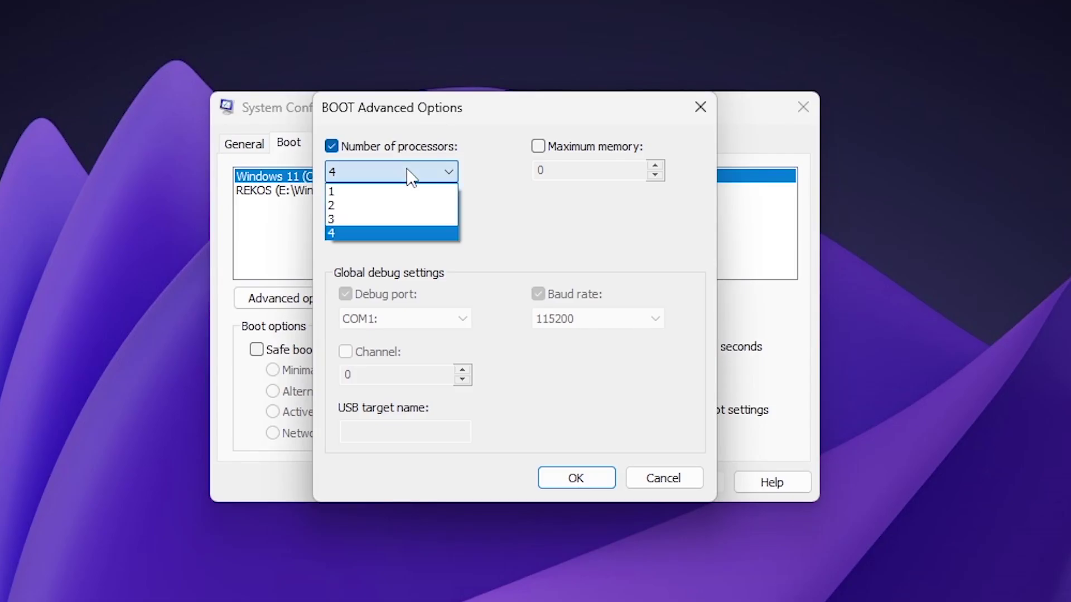
{"action": "left_click", "coordinate": [406, 232]}
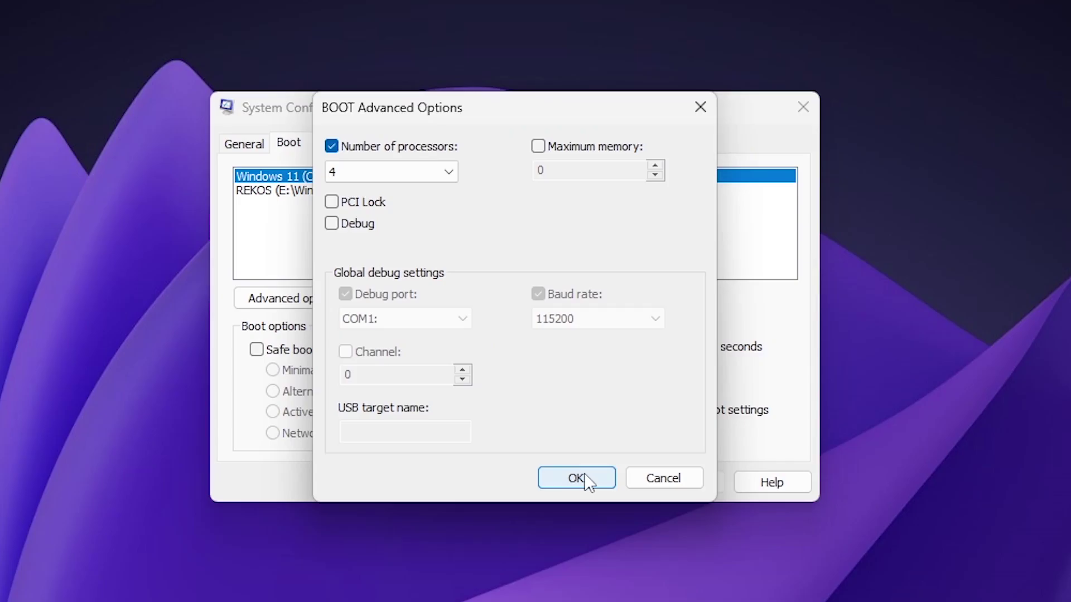
{"action": "left_click", "coordinate": [572, 381]}
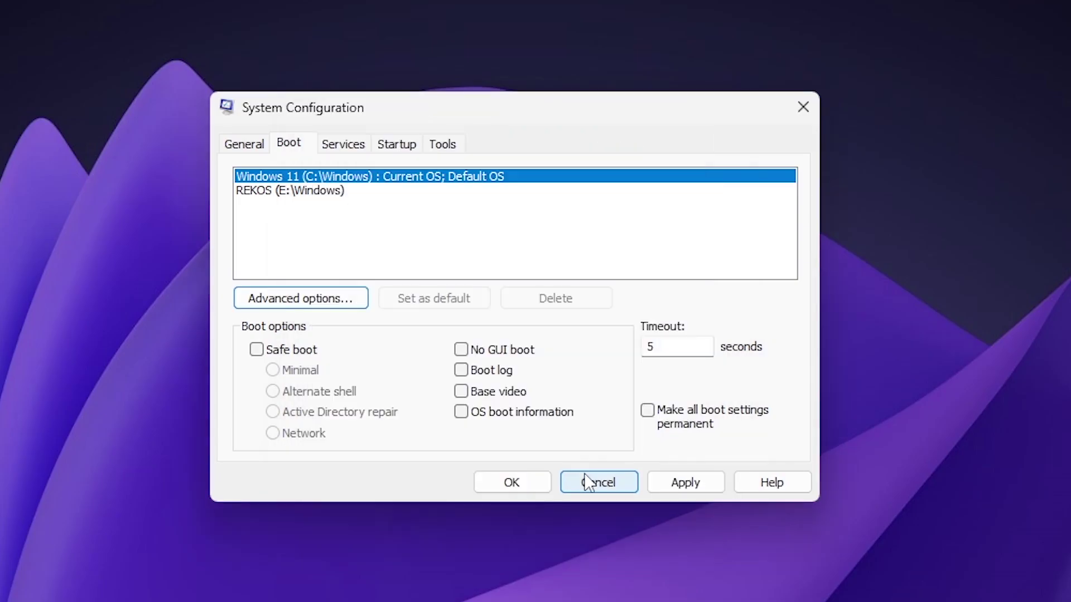
- Hide all Microsoft services in the Services list, then move to the Startup page
{"action": "left_click", "coordinate": [355, 151]}
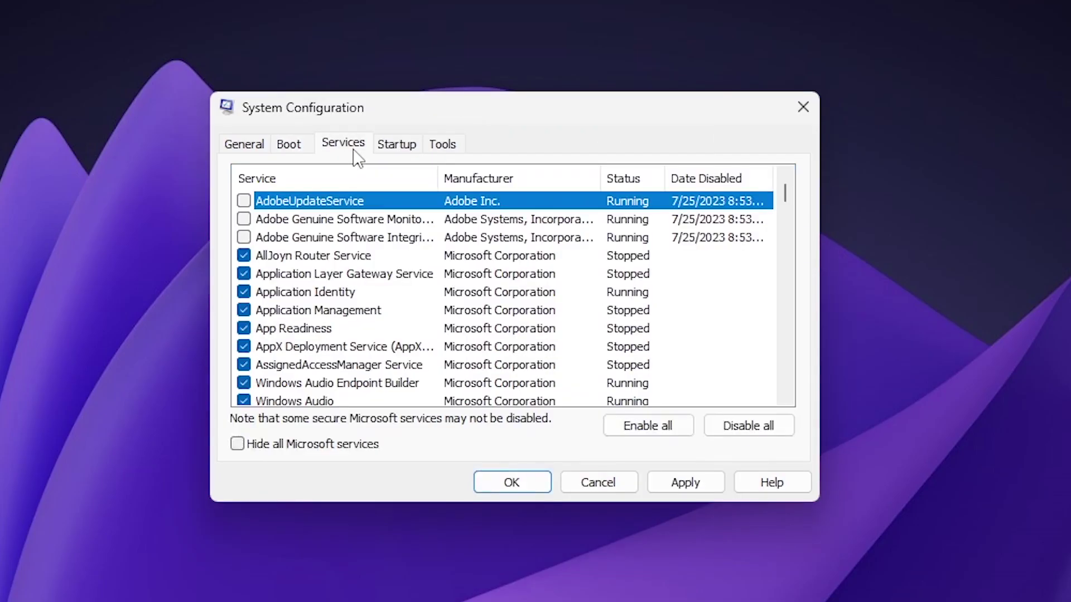
{"action": "left_click", "coordinate": [261, 450]}
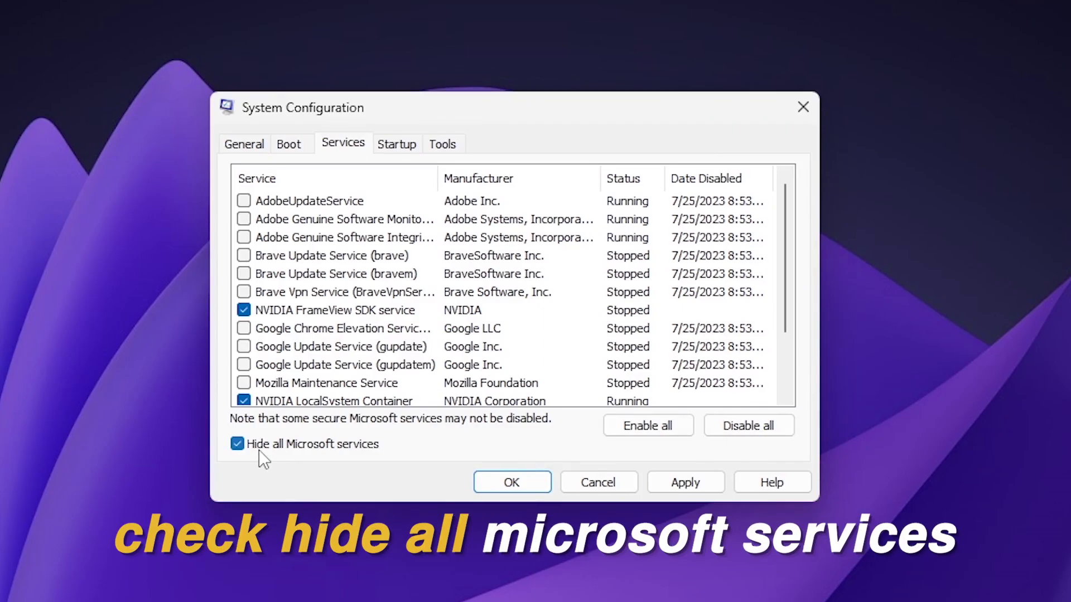
{"action": "scroll", "coordinate": [359, 304], "scroll_direction": "down", "scroll_amount": 2}
{"action": "scroll", "coordinate": [360, 304], "scroll_direction": "up", "scroll_amount": 2}
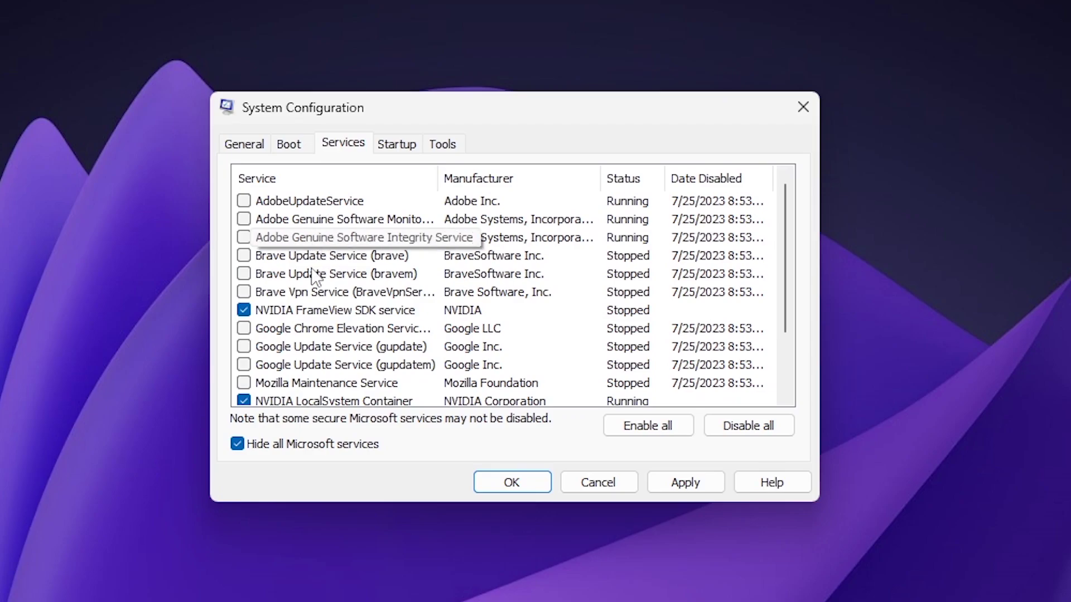
{"action": "scroll", "coordinate": [323, 319], "scroll_direction": "down", "scroll_amount": 1}
{"action": "scroll", "coordinate": [322, 319], "scroll_direction": "down", "scroll_amount": 1}
{"action": "scroll", "coordinate": [443, 366], "scroll_direction": "up", "scroll_amount": 2}
{"action": "scroll", "coordinate": [443, 366], "scroll_direction": "down", "scroll_amount": 2}
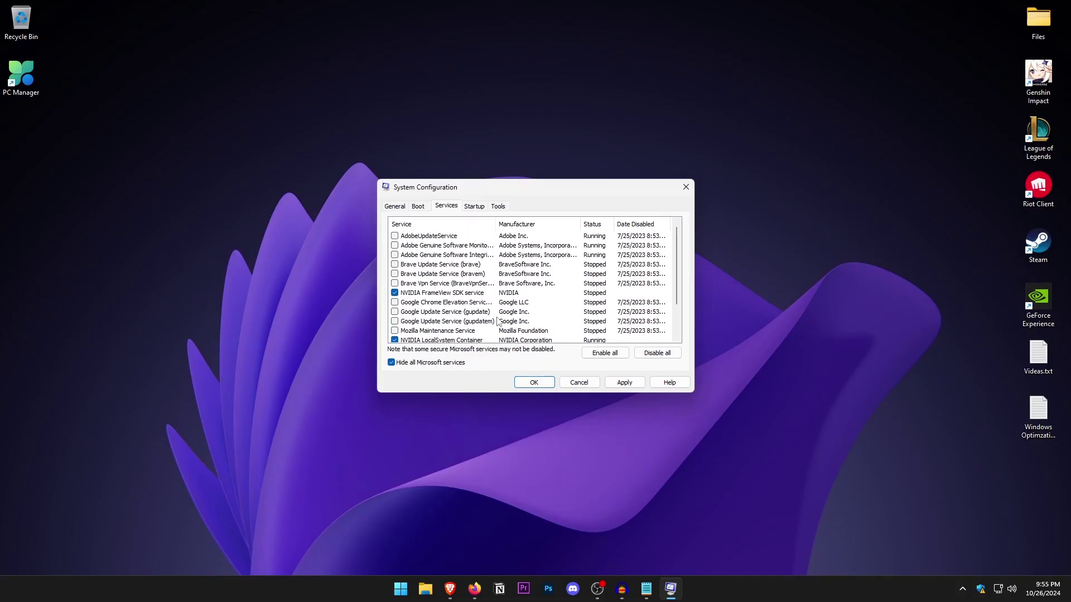
{"action": "left_click", "coordinate": [451, 256]}
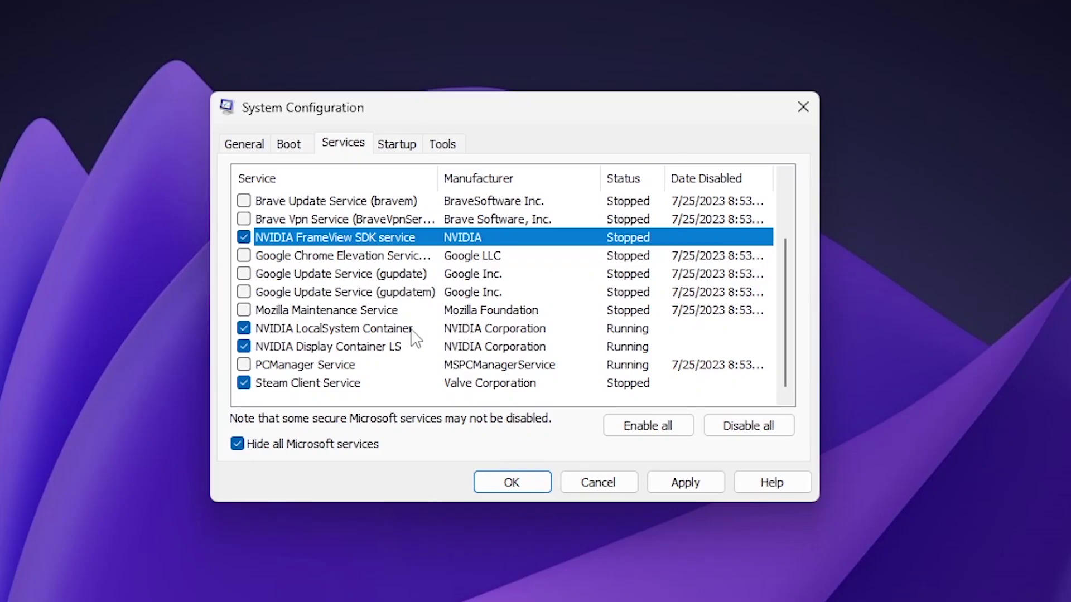
{"action": "scroll", "coordinate": [371, 326], "scroll_direction": "up", "scroll_amount": 2}
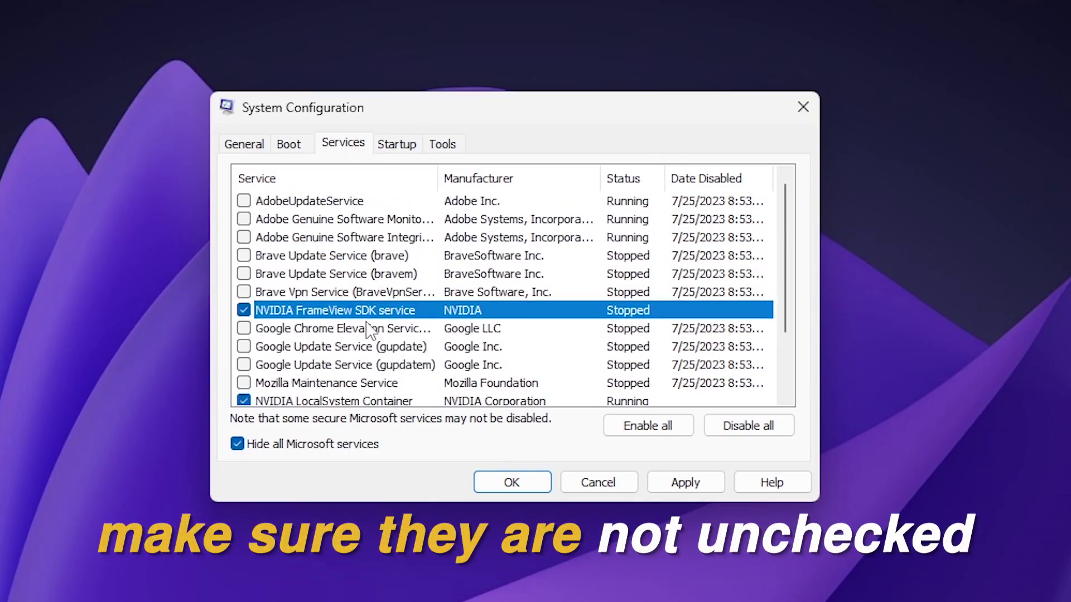
{"action": "left_click", "coordinate": [405, 146]}
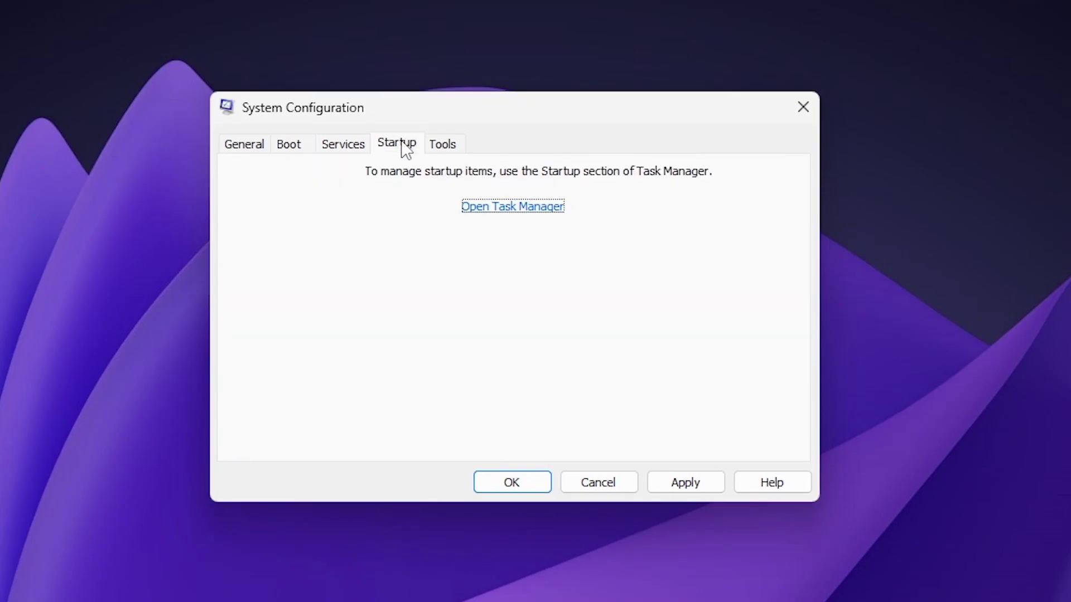
- Review startup apps like Creative Cloud.exe and RiotClientServices.exe in Task Manager, then close it
{"action": "left_click", "coordinate": [531, 211]}
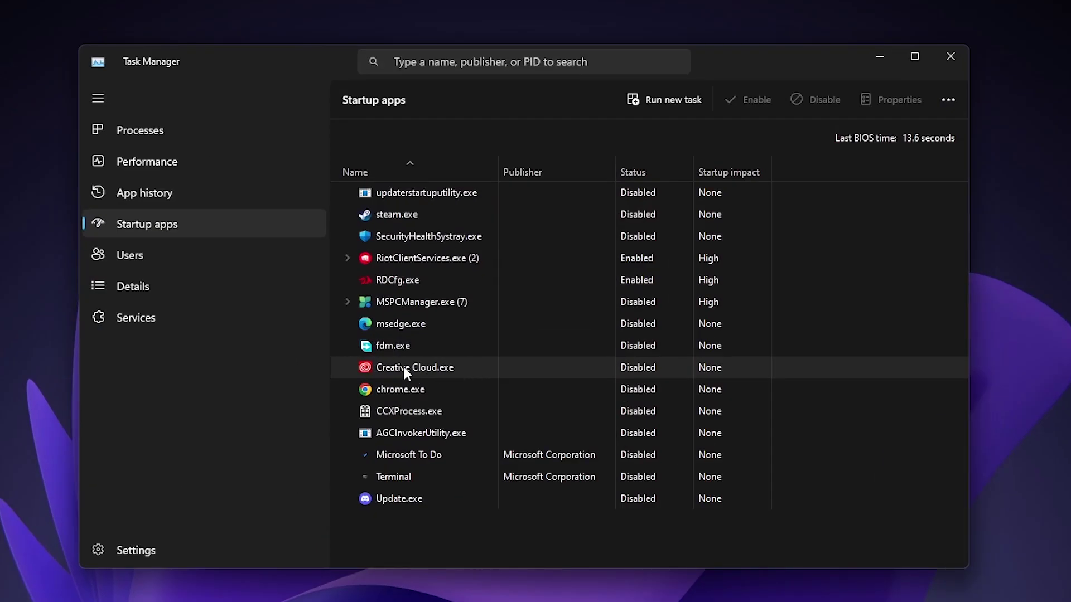
{"action": "right_click", "coordinate": [403, 370]}
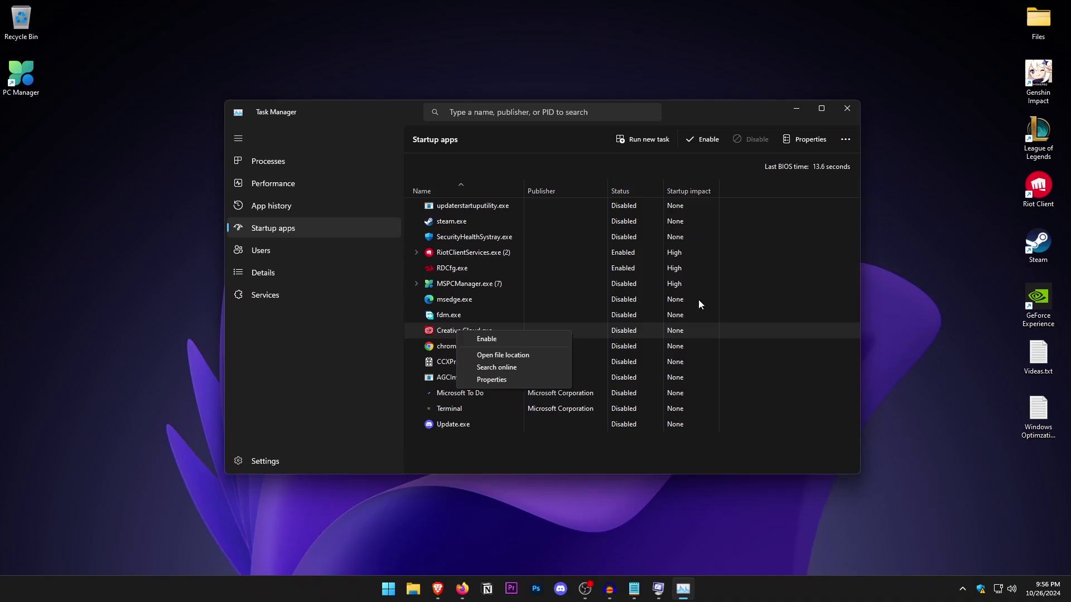
{"action": "left_click", "coordinate": [605, 259]}
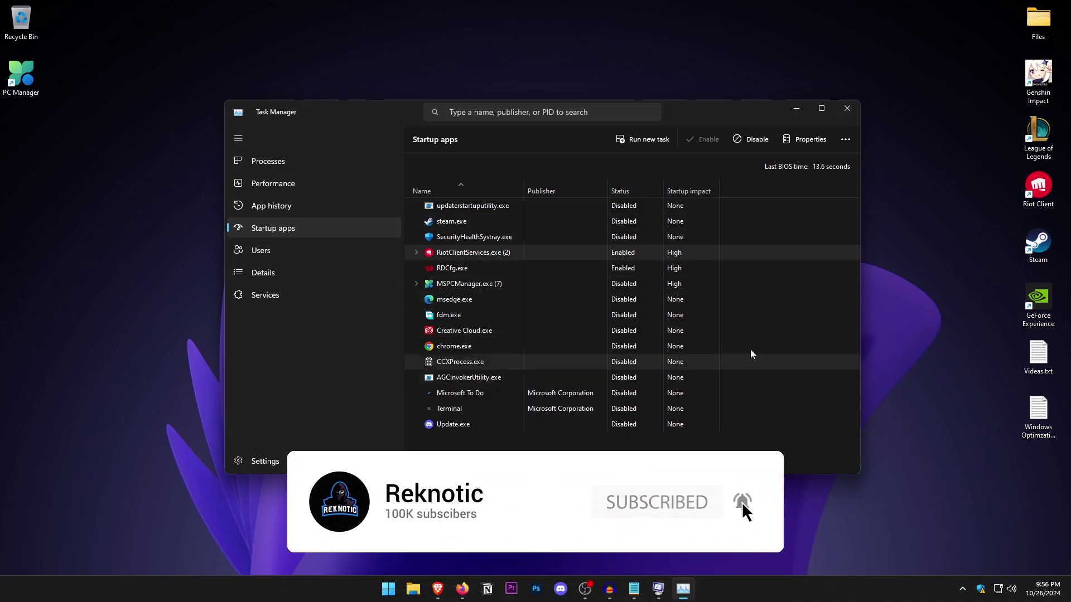
{"action": "left_click", "coordinate": [848, 111]}
- Apply the System Configuration changes and exit without restarting
{"action": "left_click", "coordinate": [623, 384]}
{"action": "left_click", "coordinate": [536, 383]}
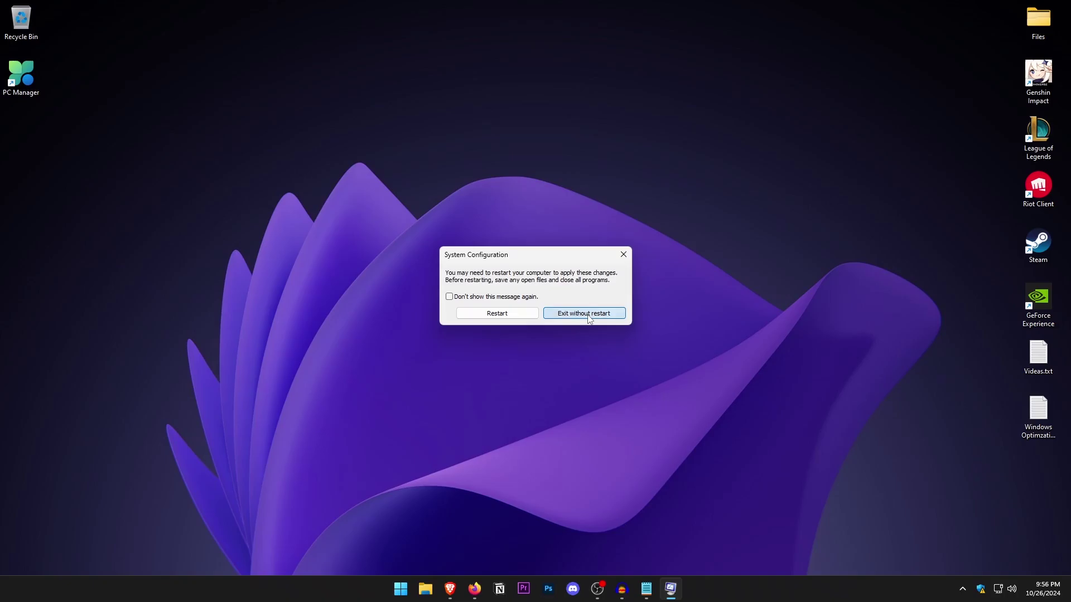
{"action": "left_click", "coordinate": [616, 353]}
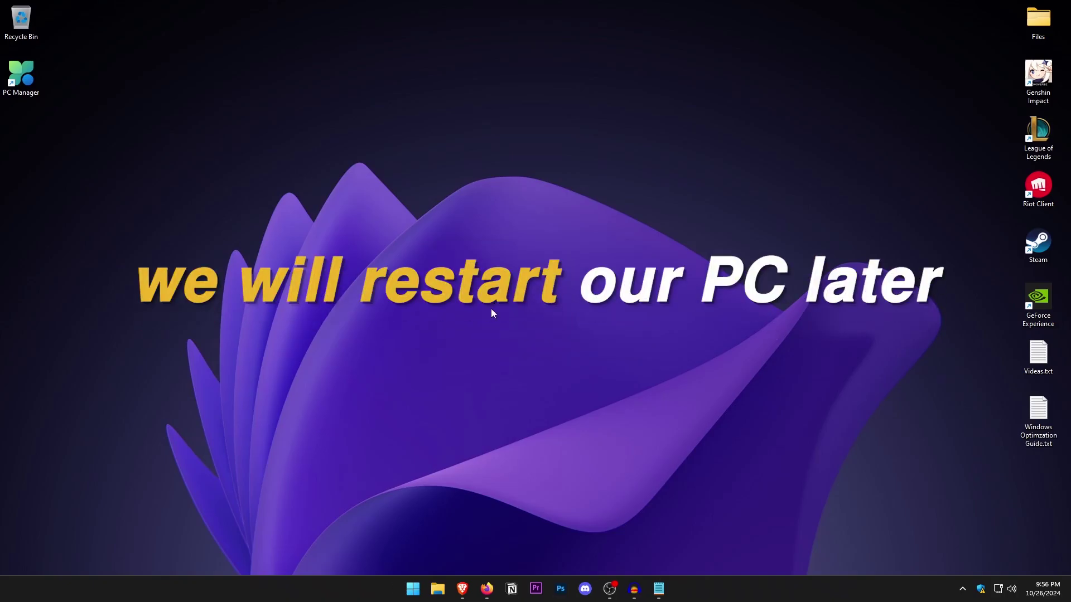
- Set the keyboard repeat delay to its shortest in Keyboard Properties and save
{"action": "key", "text": "super"}
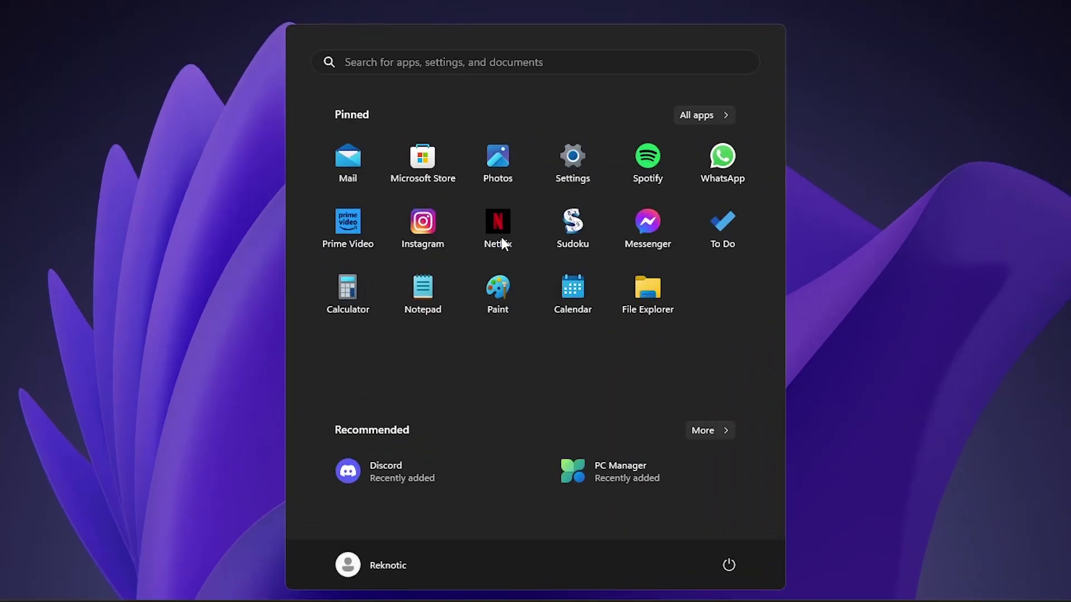
{"action": "type", "text": "keybo"}
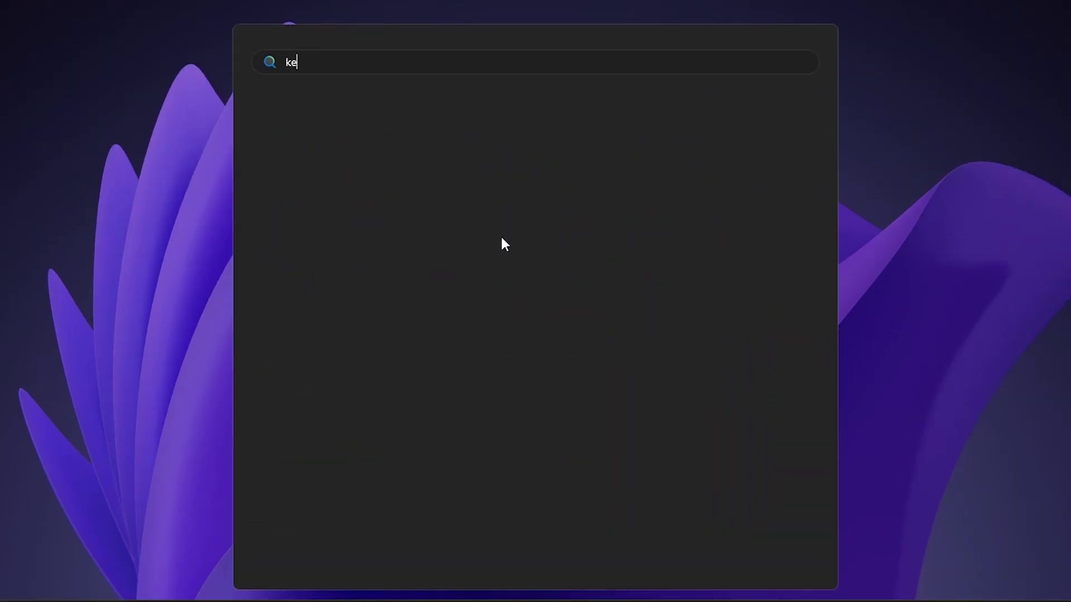
{"action": "type", "text": "ard"}
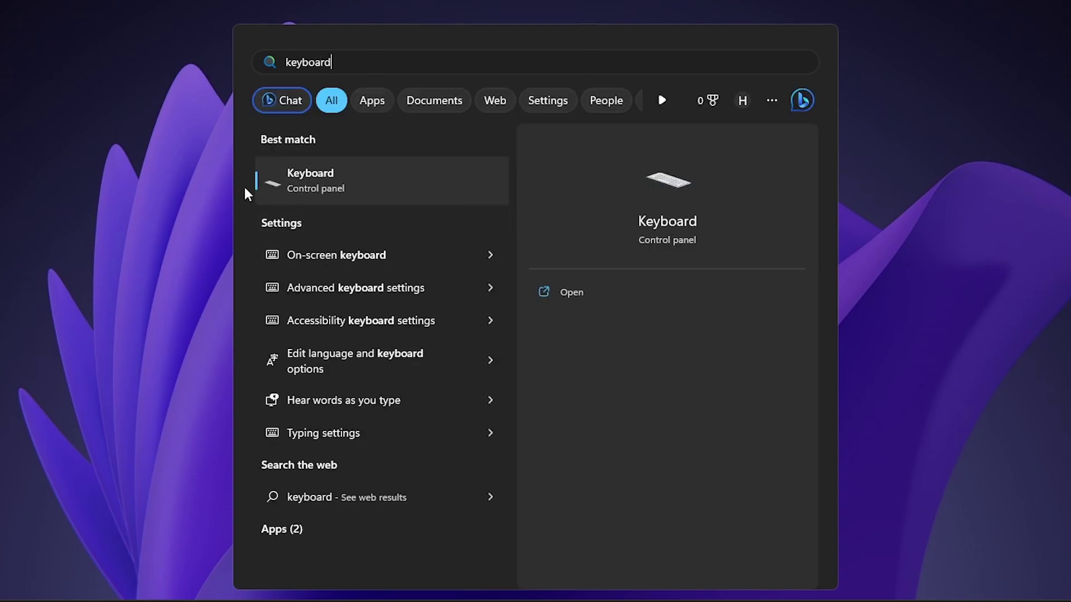
{"action": "left_click", "coordinate": [367, 182]}
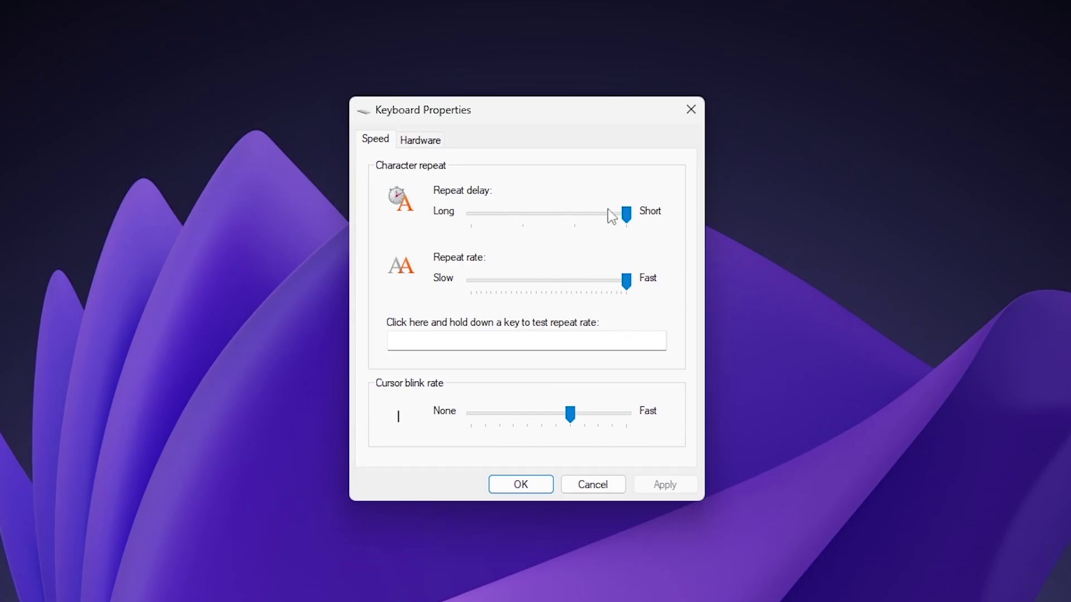
{"action": "left_click_drag", "start_coordinate": [628, 215], "coordinate": [628, 215]}
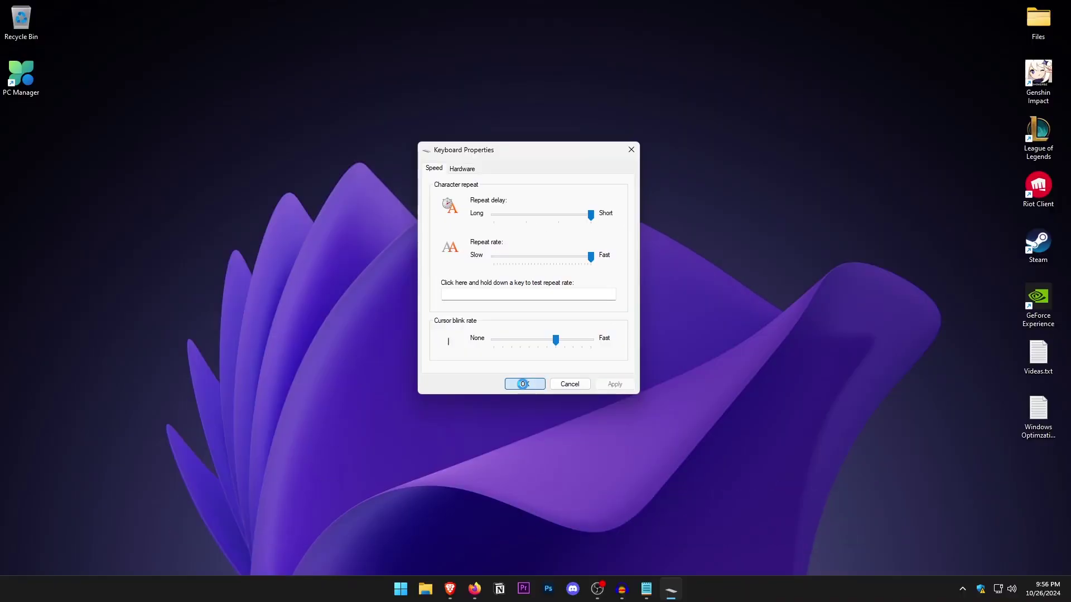
{"action": "left_click", "coordinate": [520, 484]}
{"action": "key", "text": "super"}
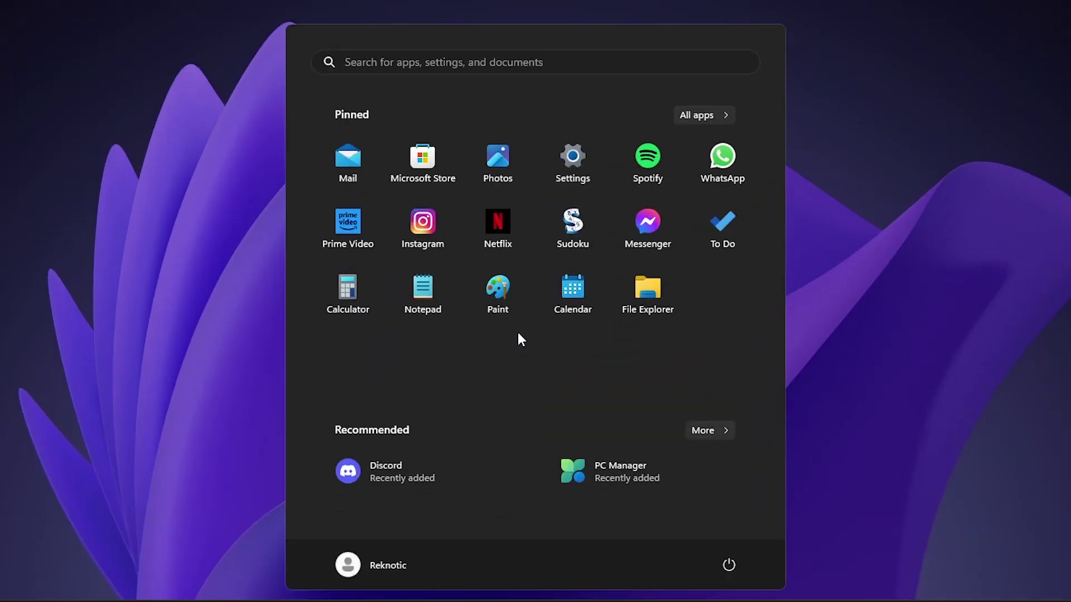
- Leave Enhance pointer precision off in Mouse Properties pointer options and save with OK
{"action": "type", "text": "mouse"}
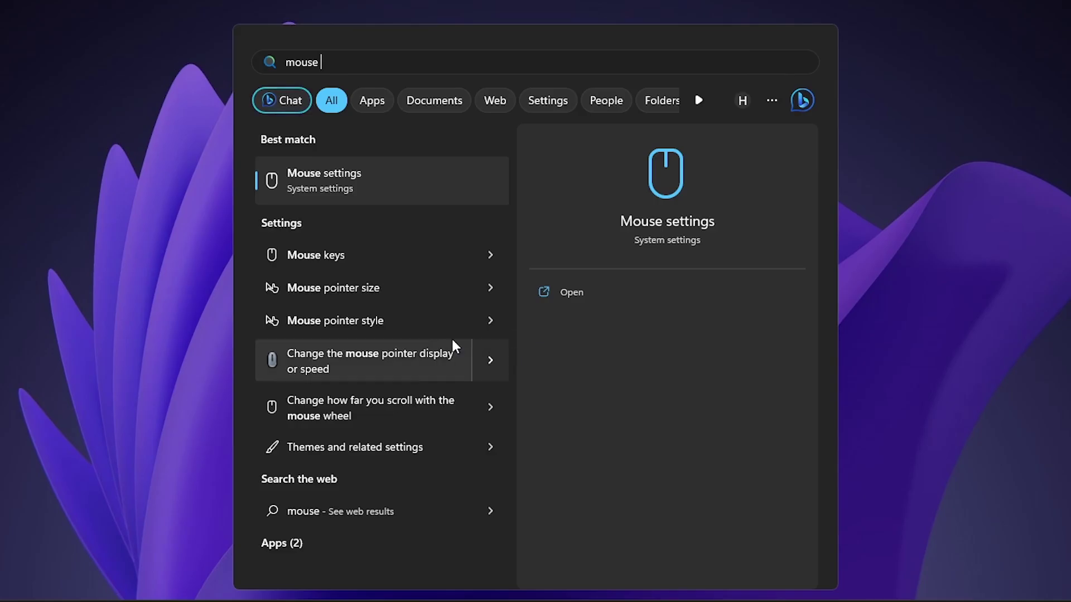
{"action": "type", "text": "settings"}
{"action": "left_click", "coordinate": [339, 177]}
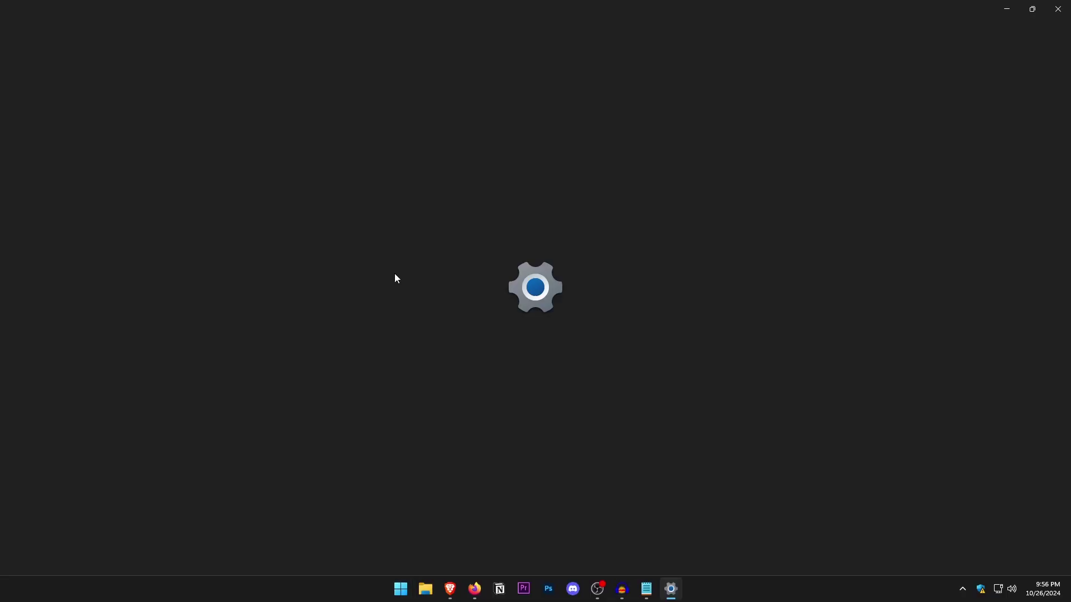
{"action": "left_click", "coordinate": [507, 346]}
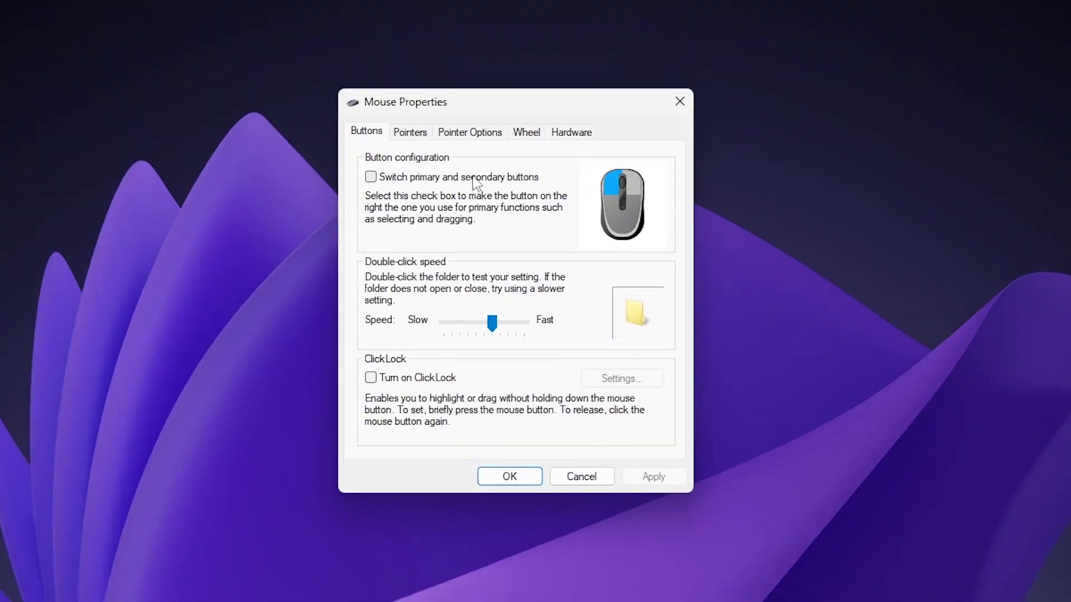
{"action": "left_click", "coordinate": [469, 134]}
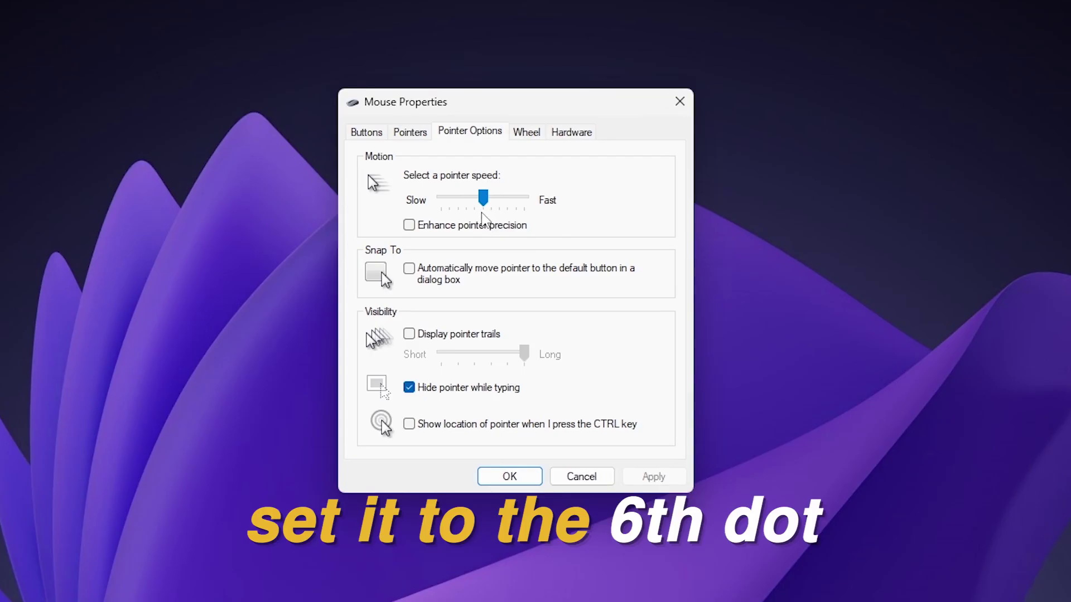
{"action": "left_click", "coordinate": [409, 225]}
{"action": "left_click", "coordinate": [410, 226]}
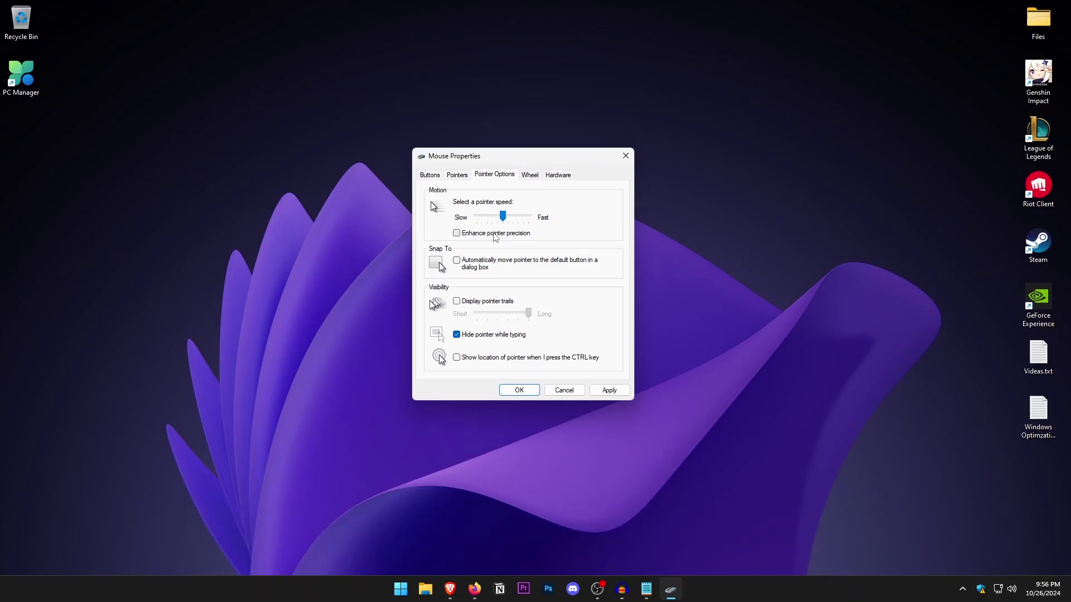
{"action": "left_click", "coordinate": [527, 392]}
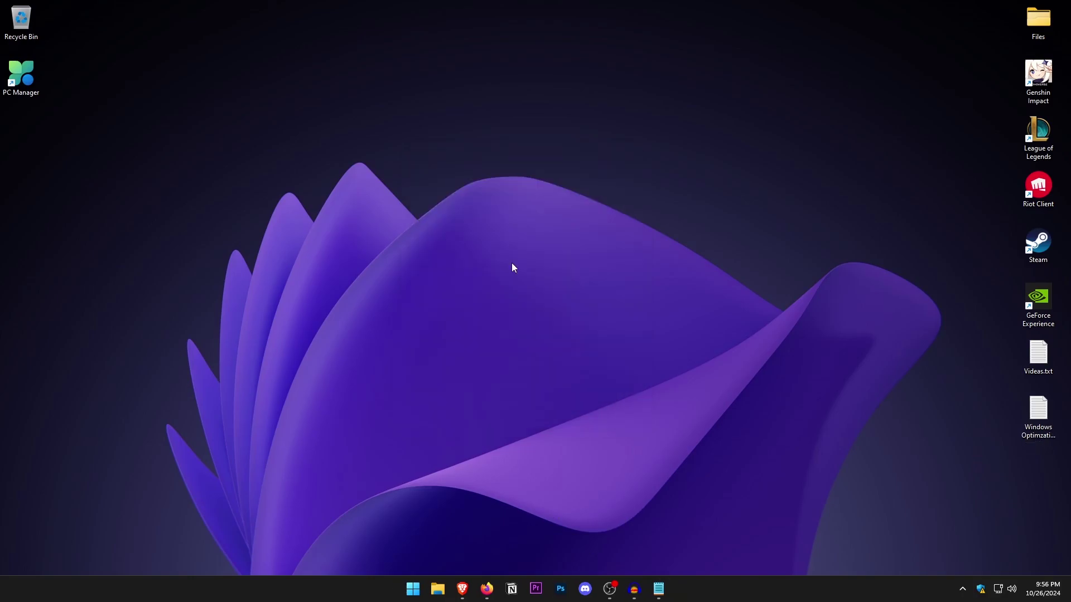
- Keep Custom visual effects and Programs processor scheduling in Performance Options, then confirm both dialogs
{"action": "key", "text": "super"}
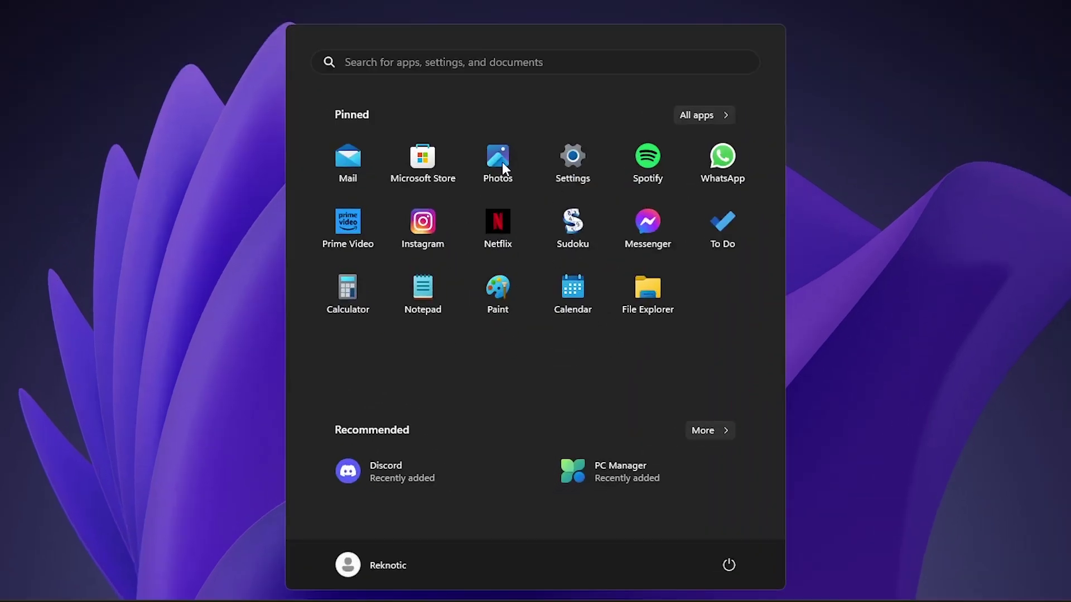
{"action": "type", "text": "advan"}
{"action": "type", "text": "ced system se"}
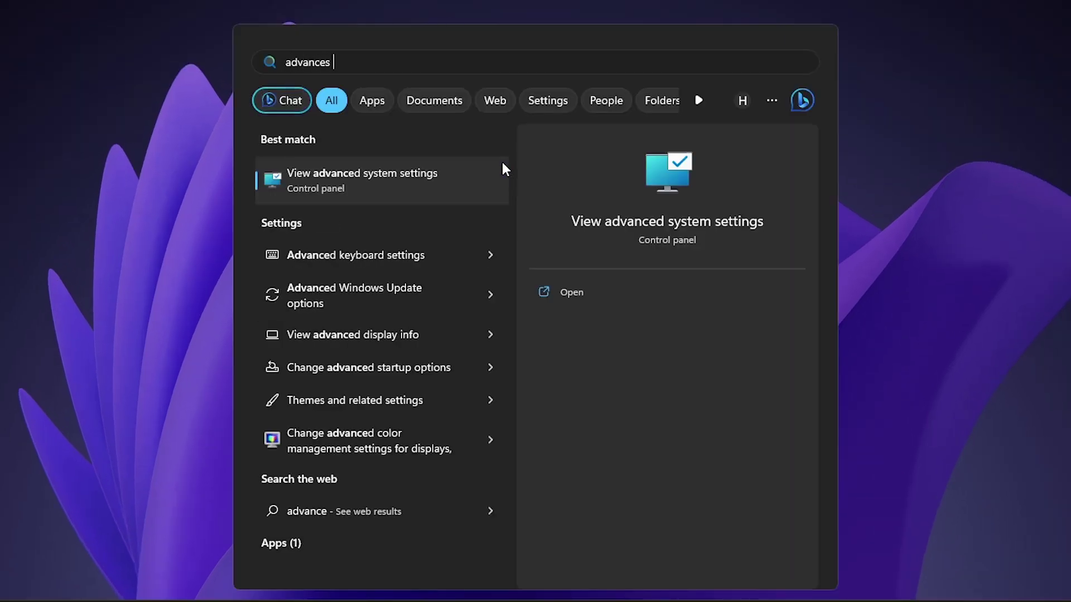
{"action": "type", "text": "ttings"}
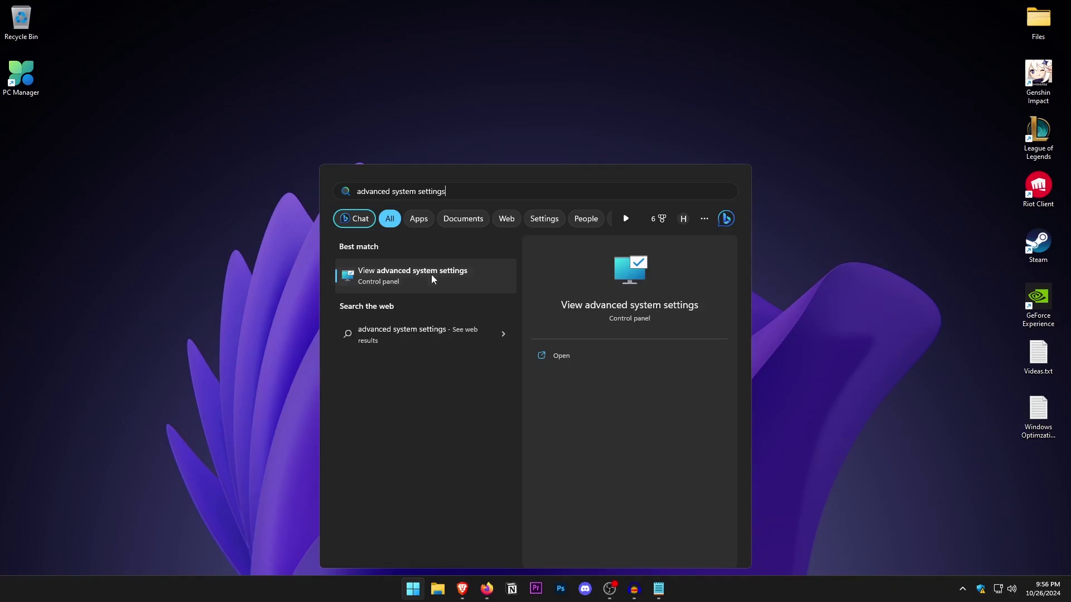
{"action": "left_click", "coordinate": [390, 185]}
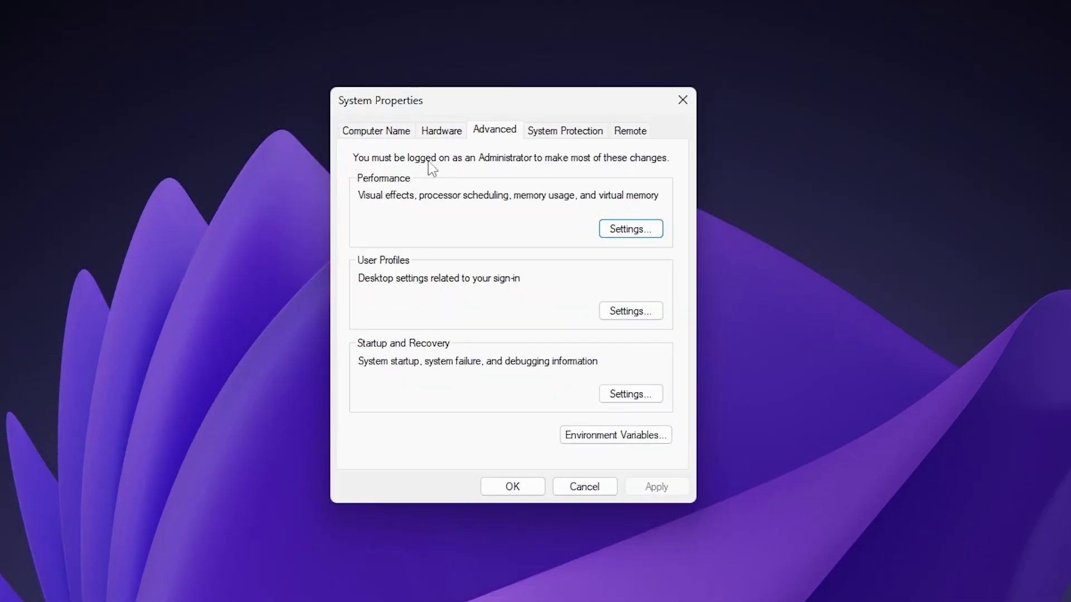
{"action": "left_click", "coordinate": [625, 229]}
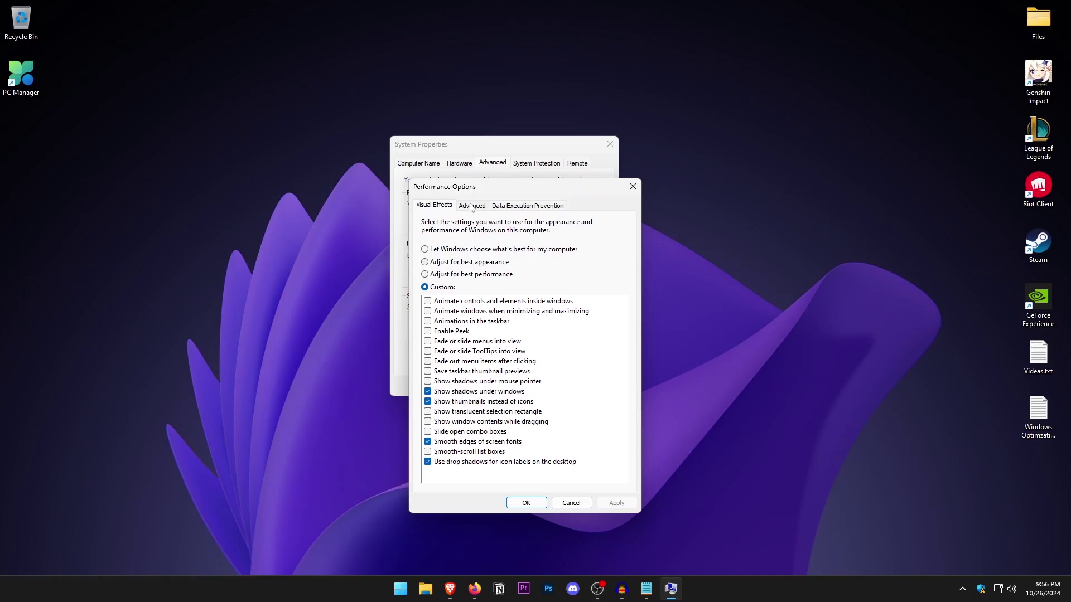
{"action": "left_click", "coordinate": [468, 122]}
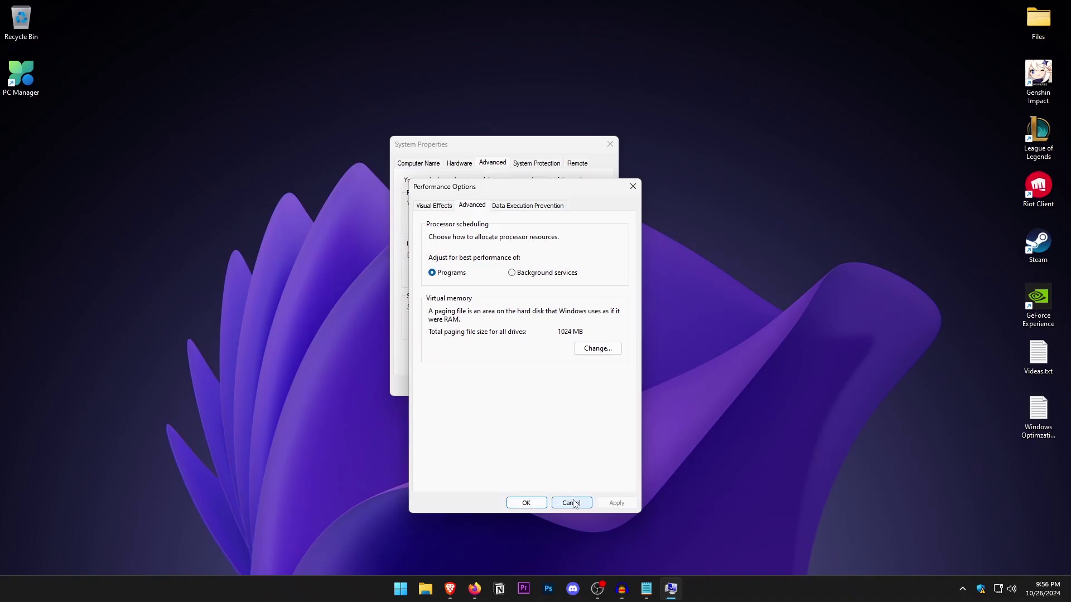
{"action": "left_click", "coordinate": [557, 569]}
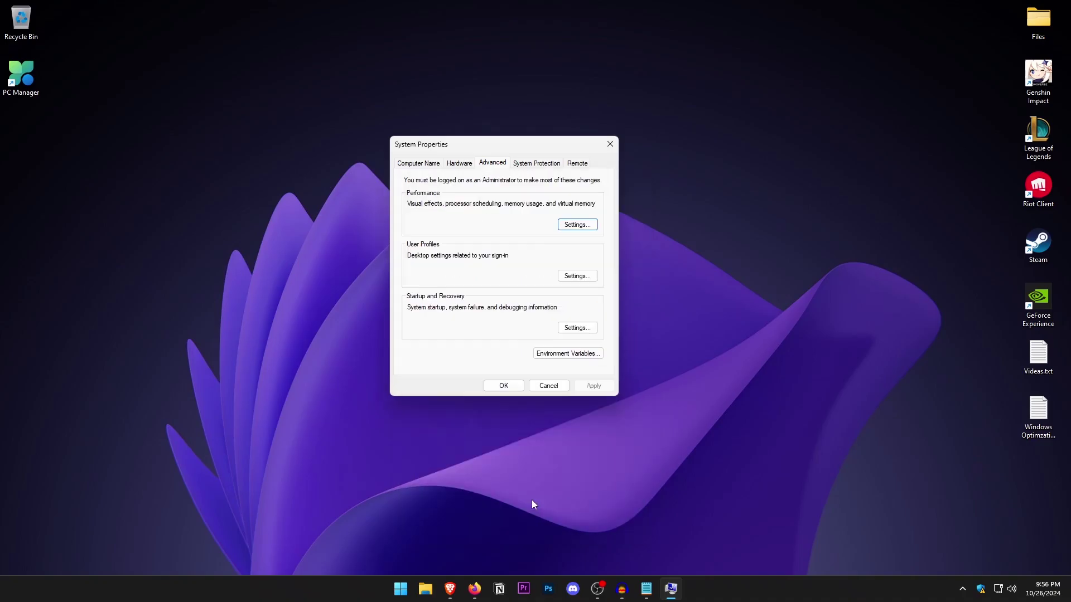
{"action": "left_click", "coordinate": [504, 387]}
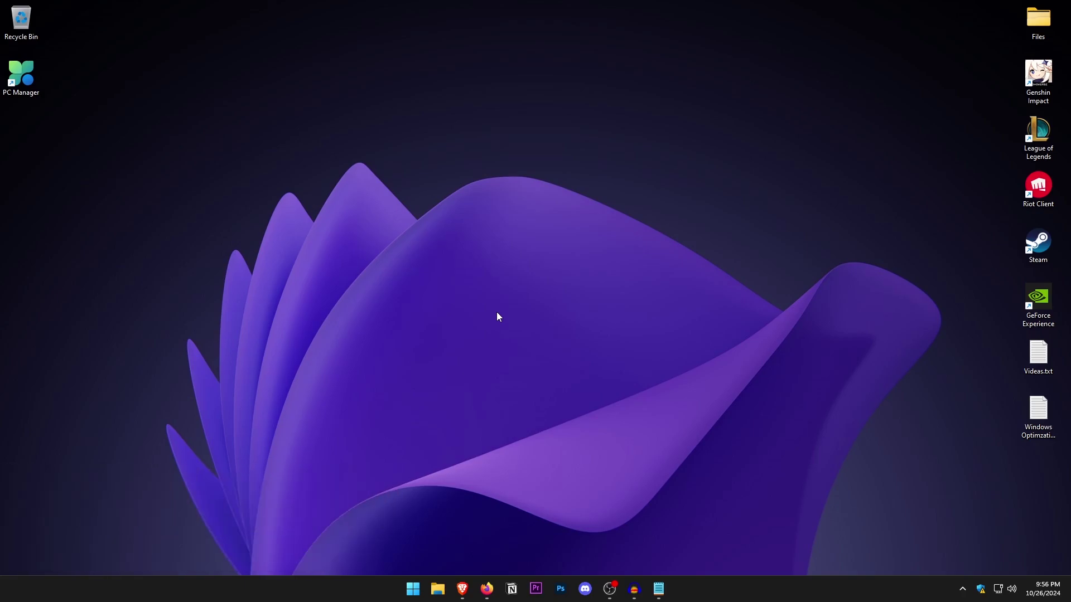
{"action": "key", "text": "super"}
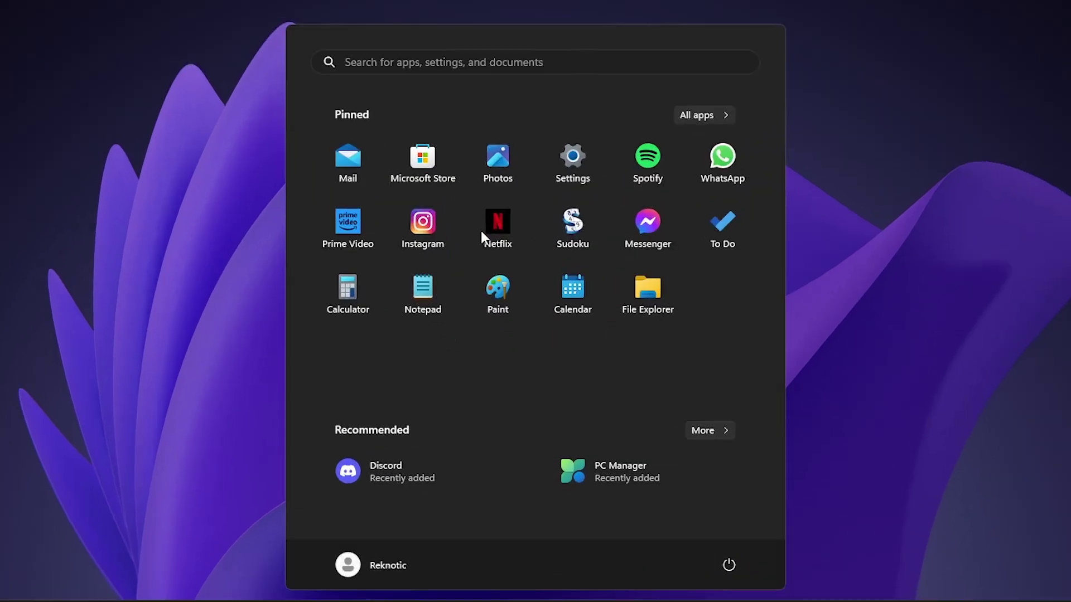
- Select drive C: in System Protection and review its restore settings
{"action": "type", "text": "restore"}
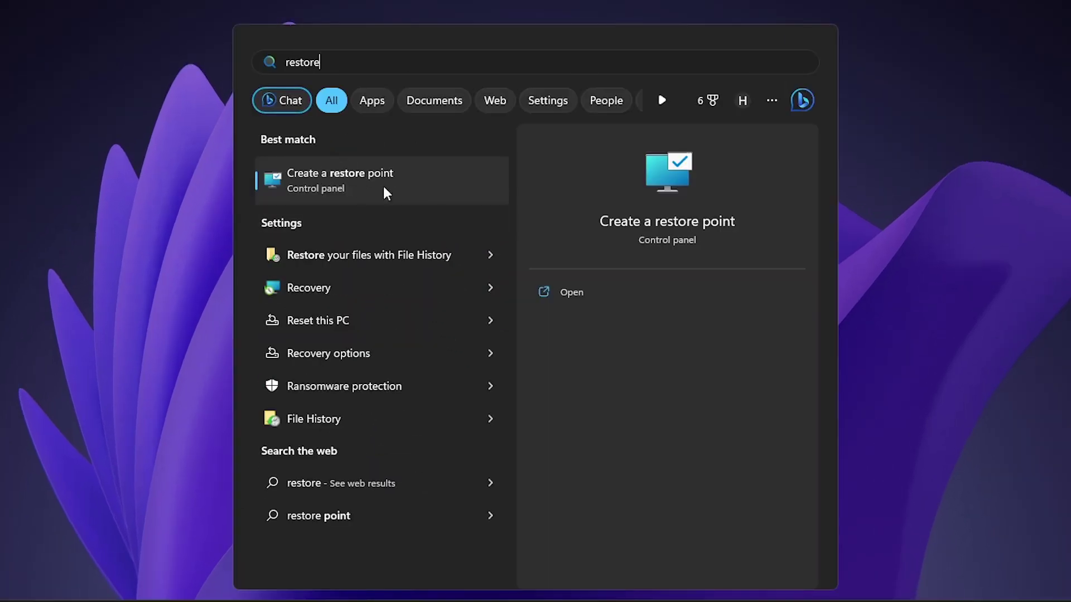
{"action": "left_click", "coordinate": [383, 187]}
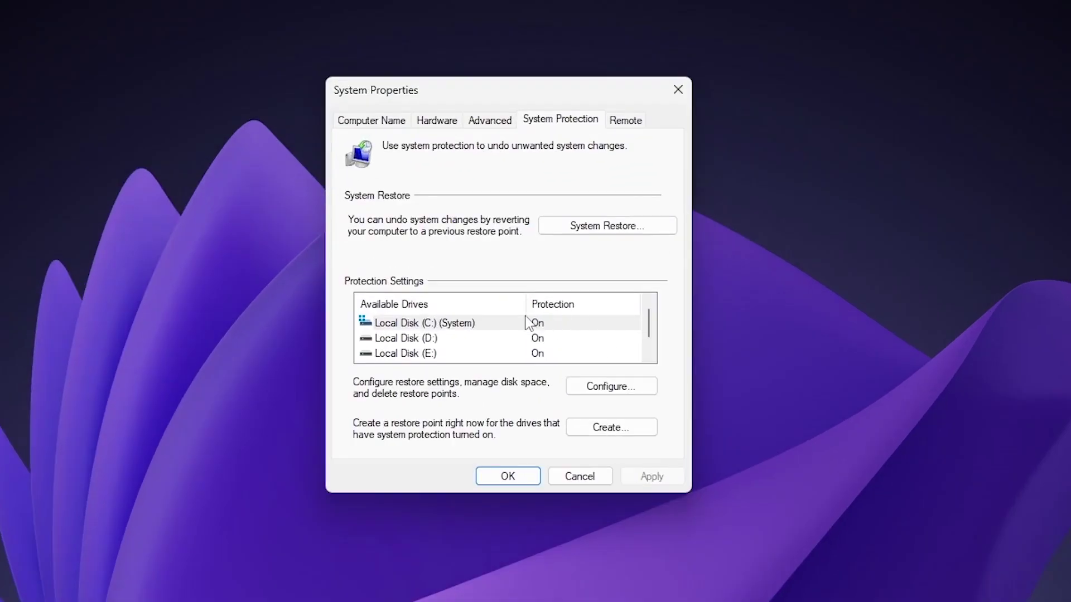
{"action": "left_click", "coordinate": [446, 326]}
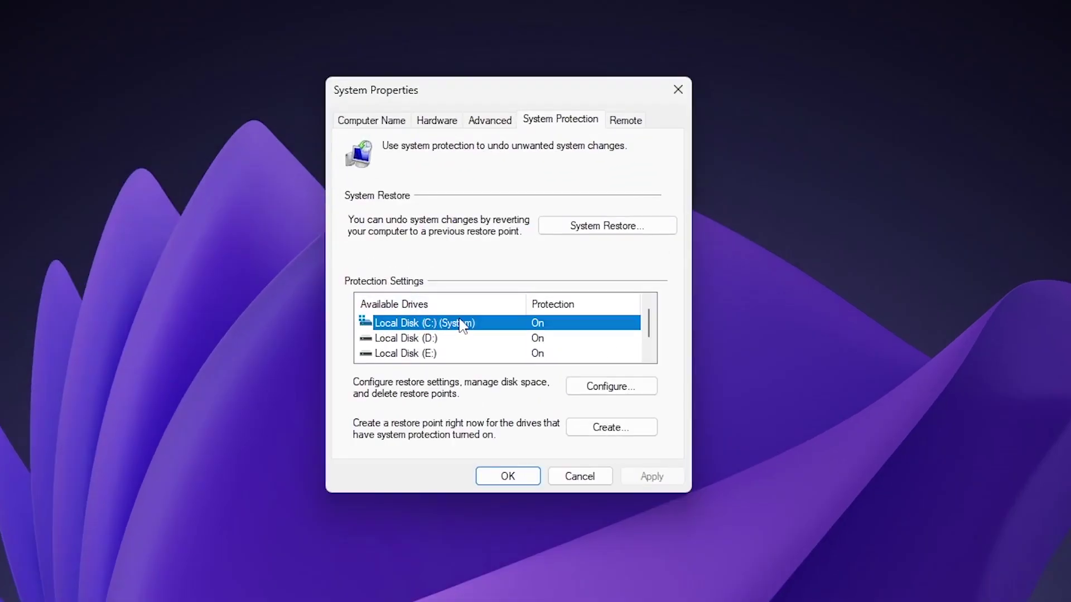
{"action": "left_click", "coordinate": [593, 388]}
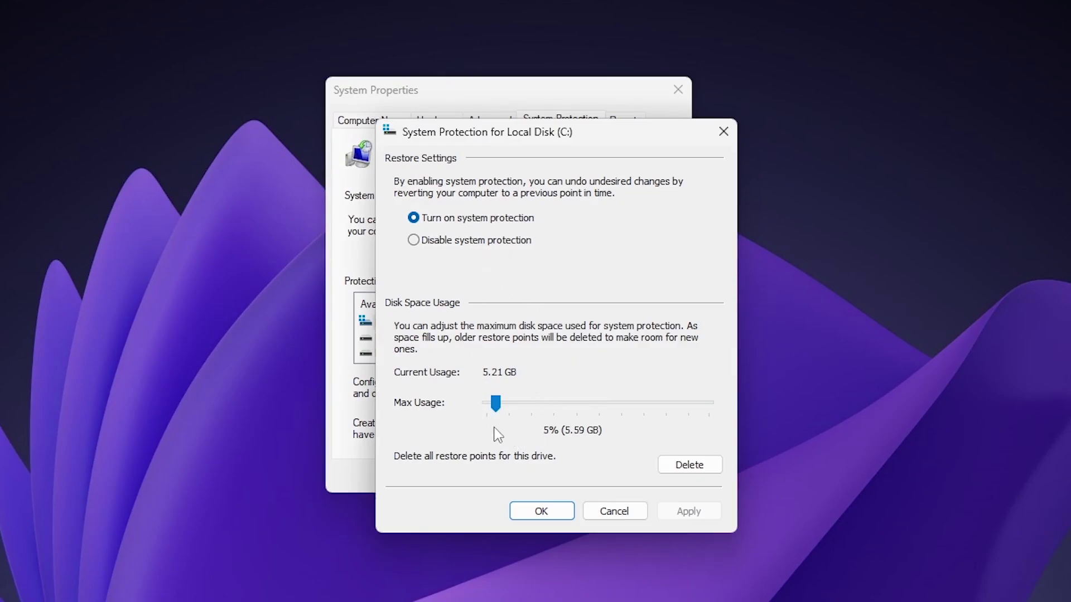
{"action": "left_click", "coordinate": [533, 517]}
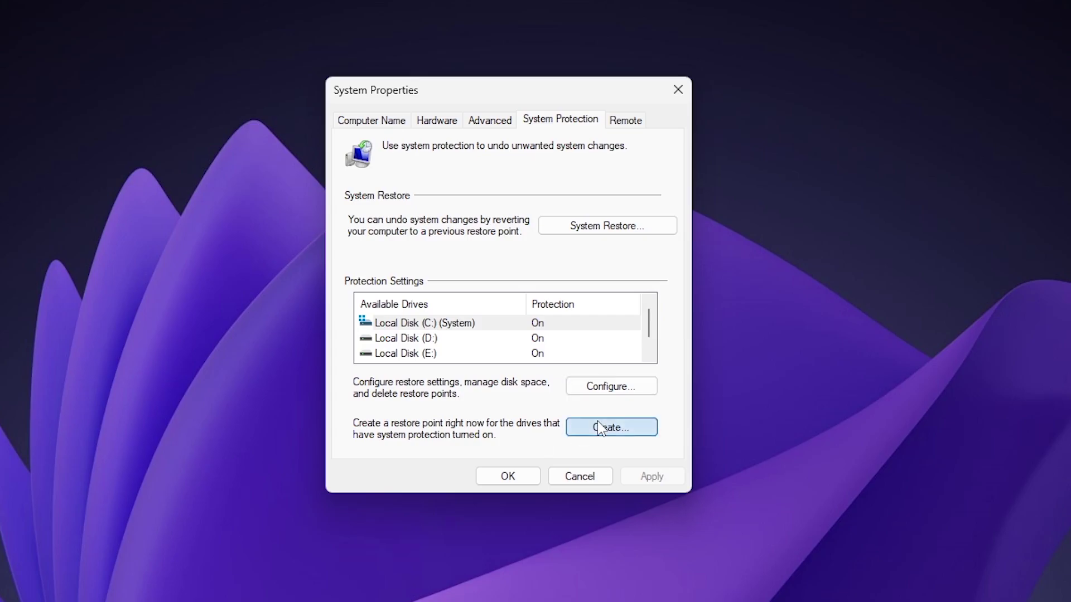
- Create a restore point named 'restore point' and close System Properties
{"action": "left_click", "coordinate": [603, 426]}
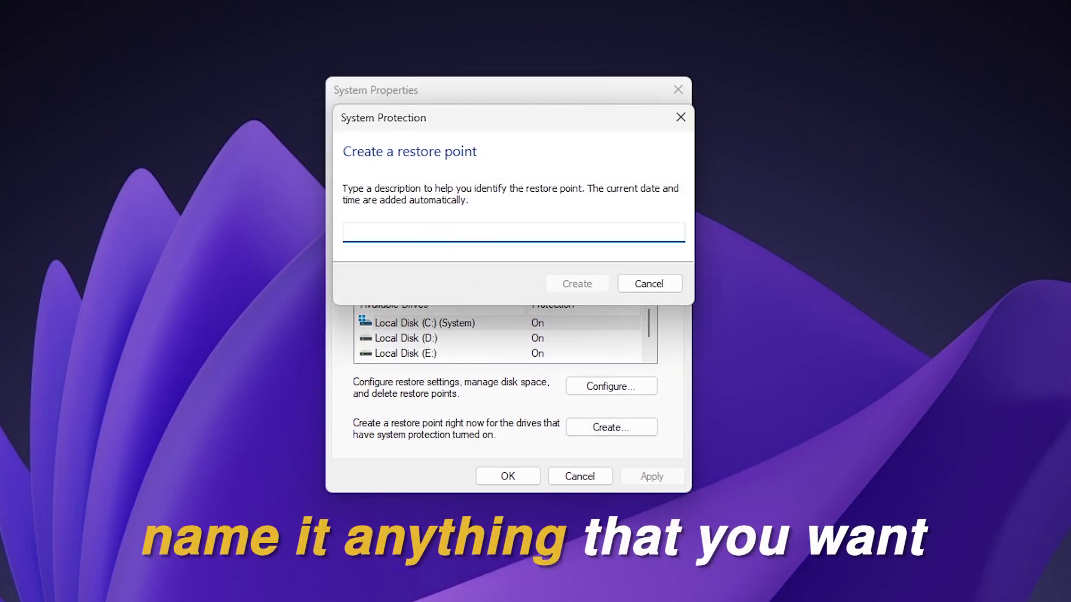
{"action": "type", "text": "restrore point"}
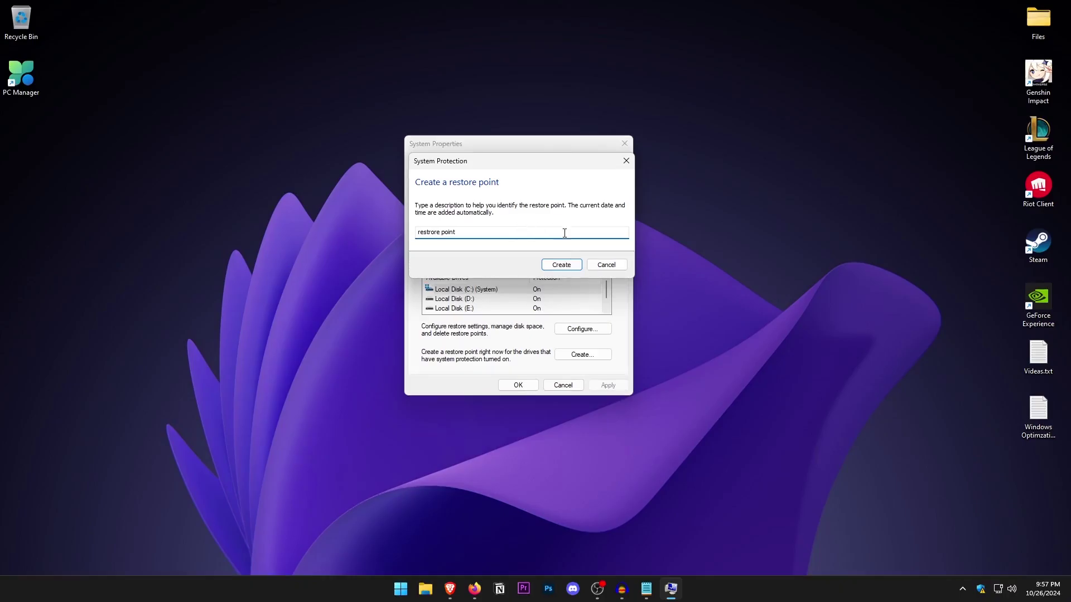
{"action": "left_click", "coordinate": [564, 264]}
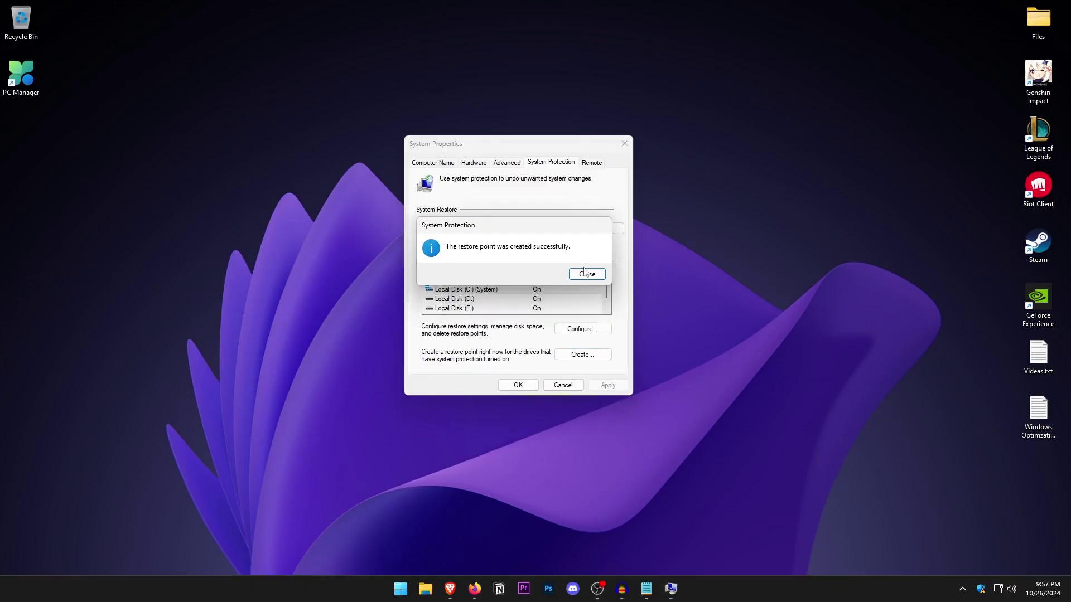
{"action": "left_click", "coordinate": [586, 274]}
{"action": "left_click", "coordinate": [518, 385]}
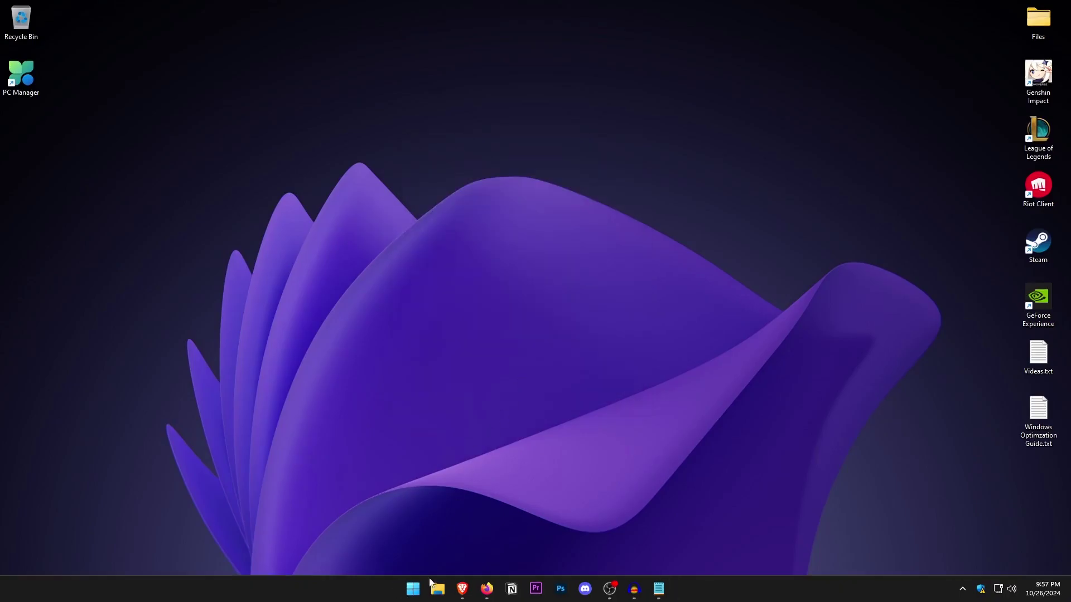
- Open Settings and keep the display scale at 100% (Recommended)
{"action": "left_click", "coordinate": [413, 589]}
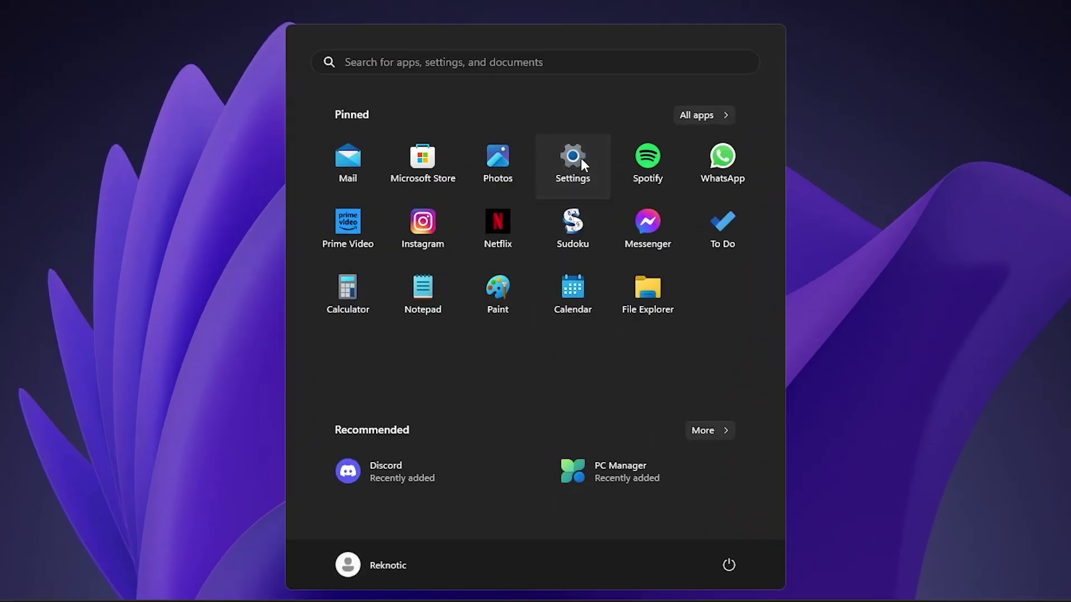
{"action": "left_click", "coordinate": [581, 160]}
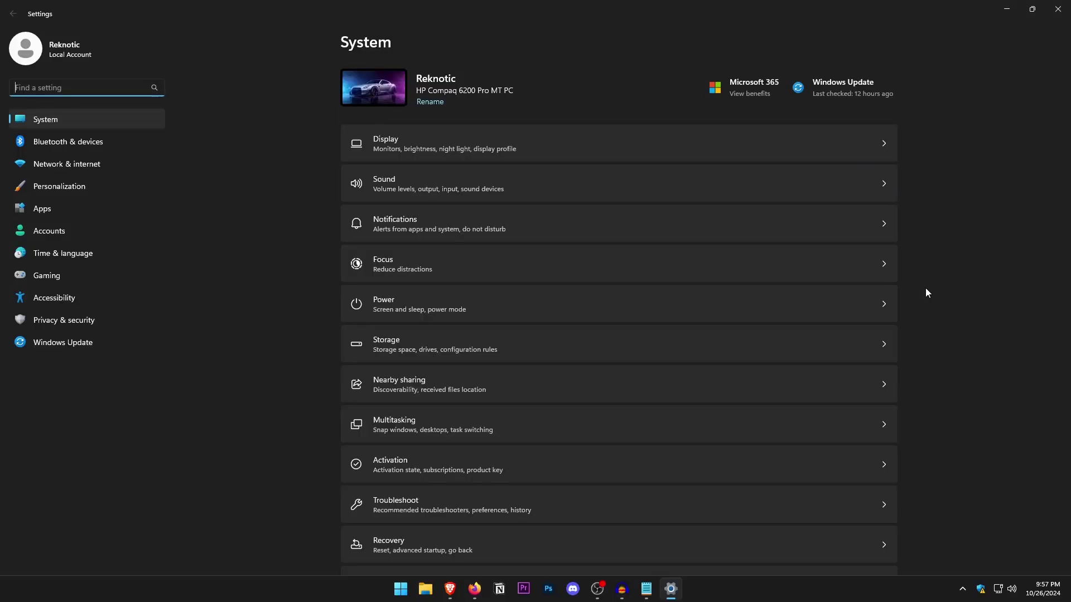
{"action": "left_click", "coordinate": [501, 149]}
{"action": "left_click", "coordinate": [822, 209]}
{"action": "left_click", "coordinate": [805, 211]}
{"action": "left_click", "coordinate": [858, 209]}
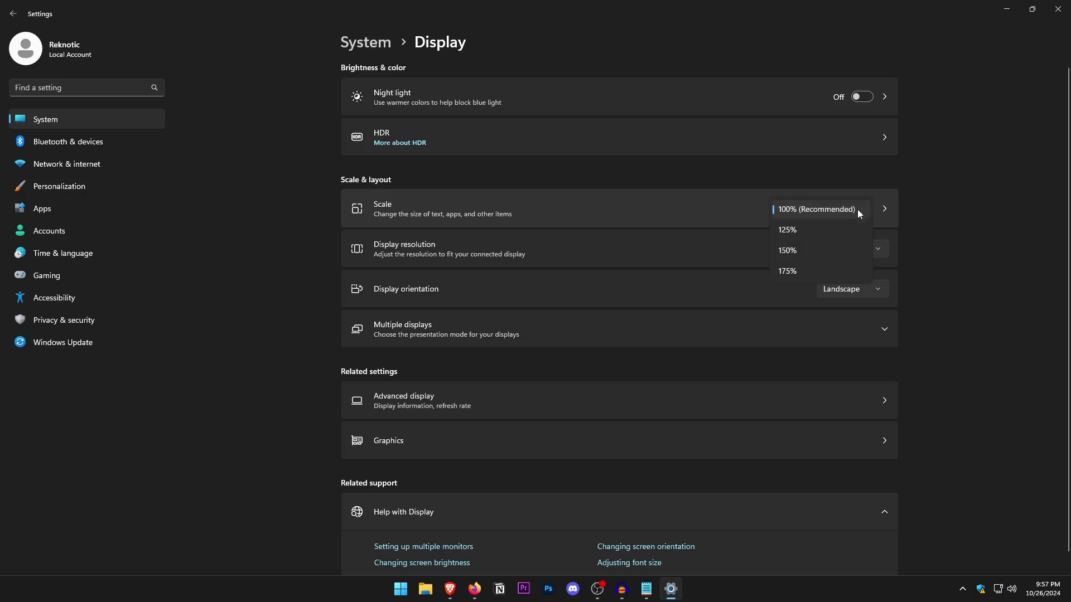
{"action": "left_click", "coordinate": [843, 211]}
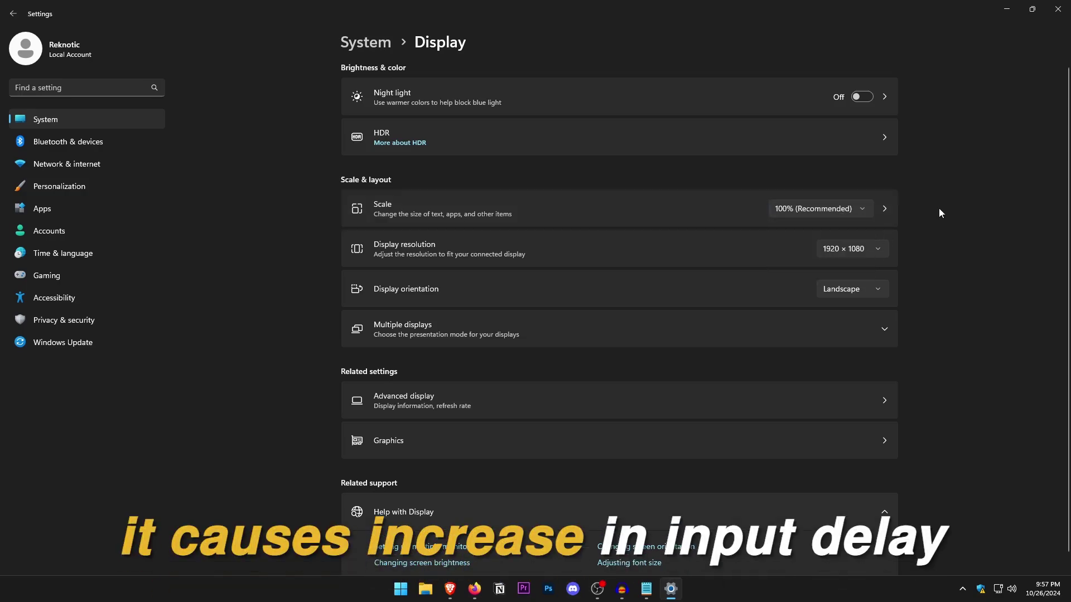
- Confirm notifications are off and return to the System overview
{"action": "left_click", "coordinate": [97, 122]}
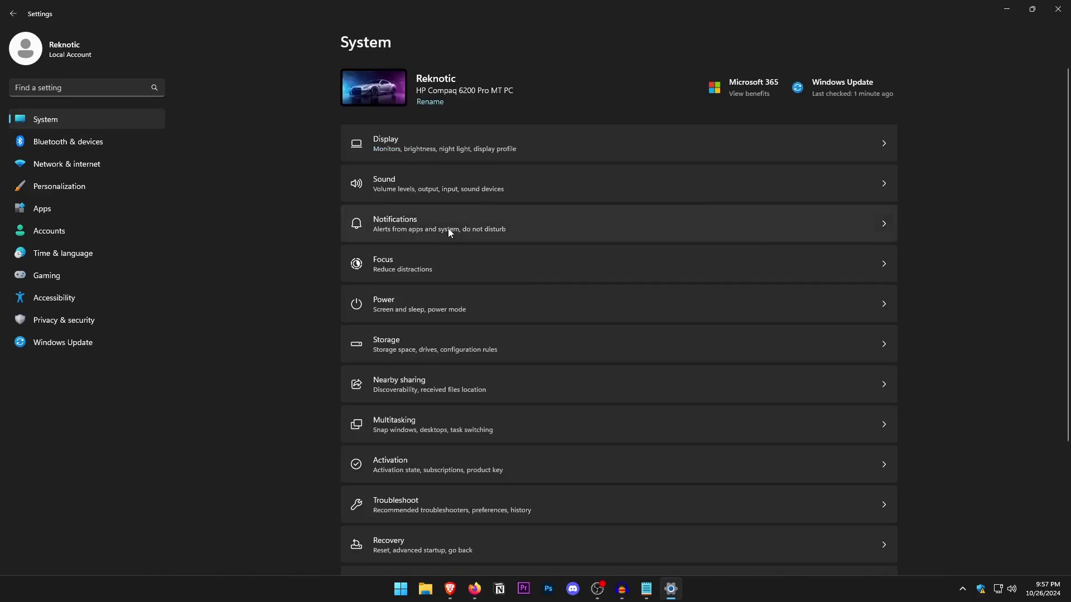
{"action": "left_click", "coordinate": [449, 226]}
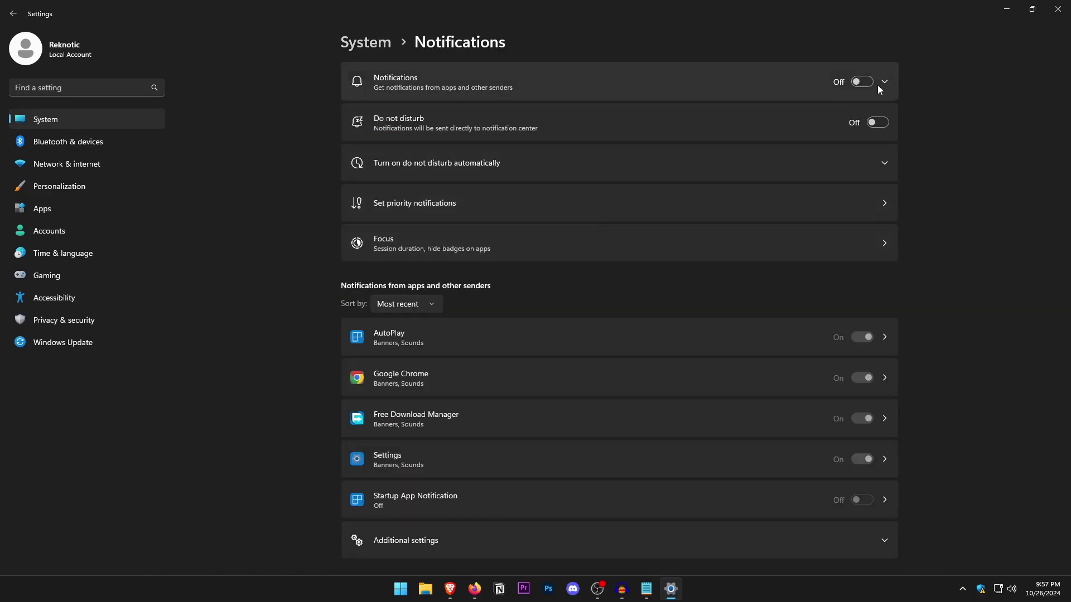
{"action": "left_click", "coordinate": [95, 121]}
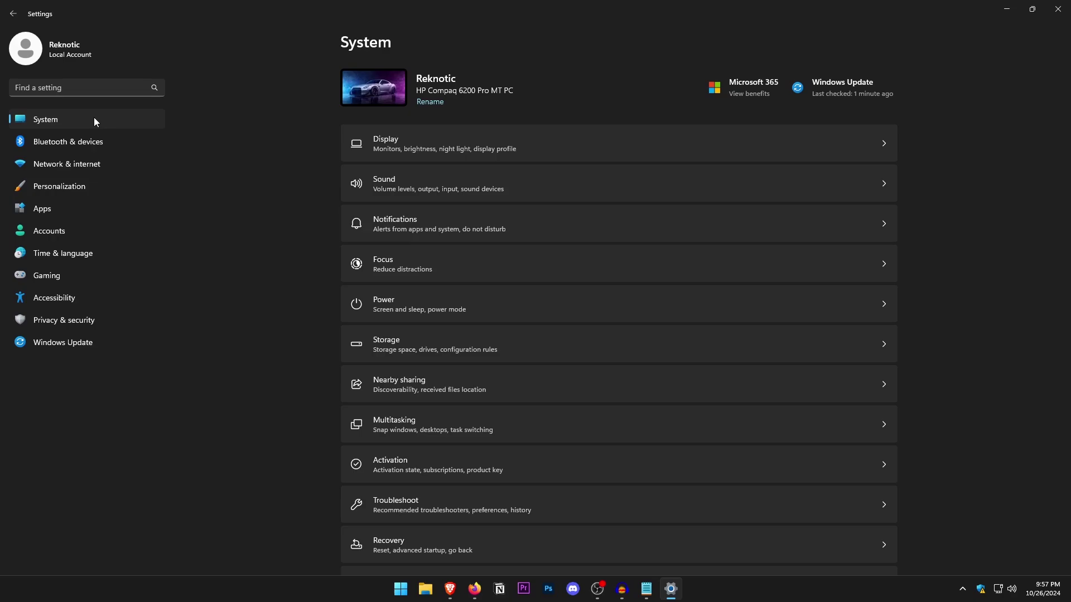
{"action": "left_click", "coordinate": [402, 346]}
- Keep Storage Sense running every month, with Downloads cleanup left at Never
{"action": "left_click", "coordinate": [474, 304]}
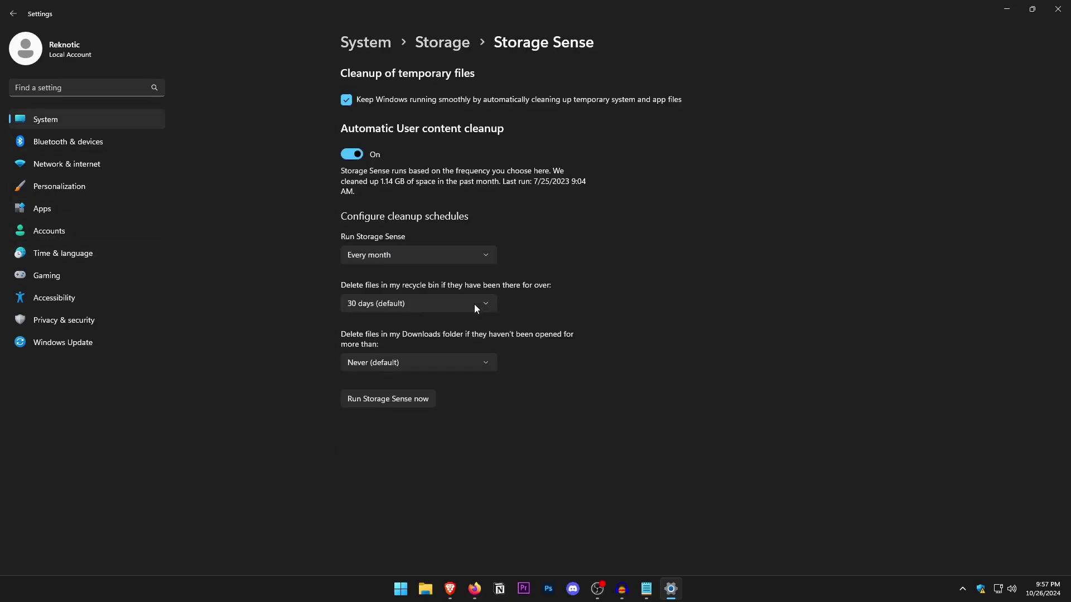
{"action": "left_click", "coordinate": [433, 255]}
{"action": "left_click", "coordinate": [393, 254]}
{"action": "left_click", "coordinate": [470, 361]}
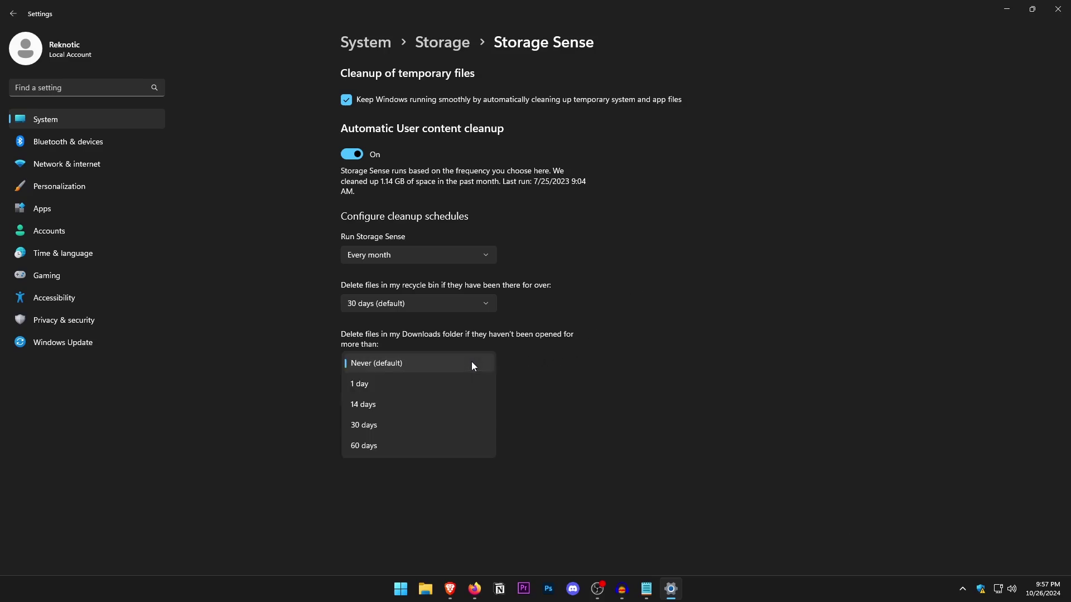
{"action": "left_click", "coordinate": [587, 356]}
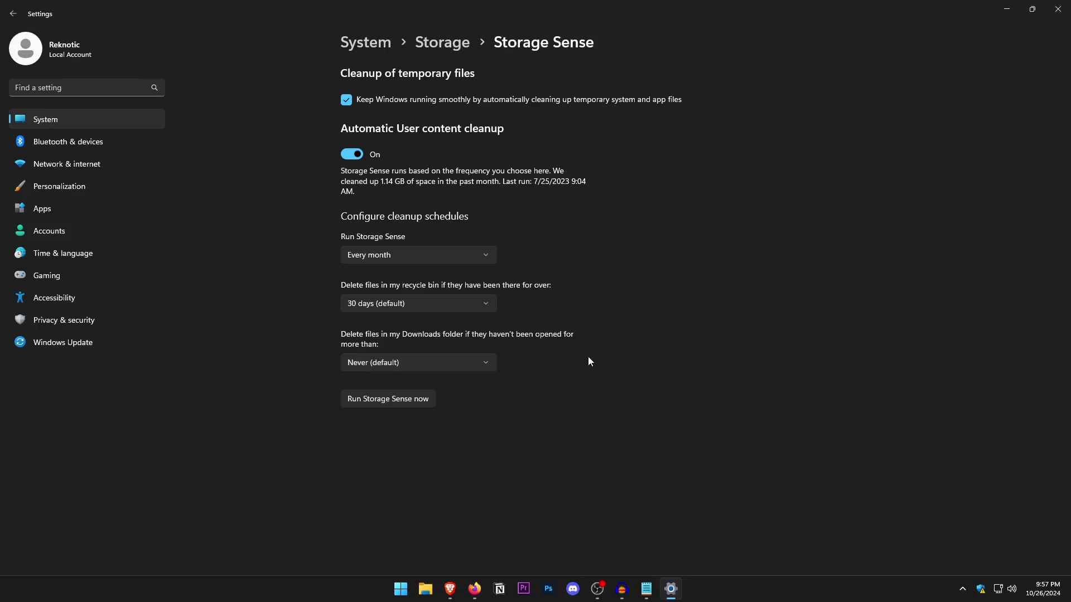
{"action": "left_click", "coordinate": [103, 121]}
- Look at the Remote Desktop settings and come back to the System list
{"action": "scroll", "coordinate": [503, 290], "scroll_direction": "down", "scroll_amount": 3}
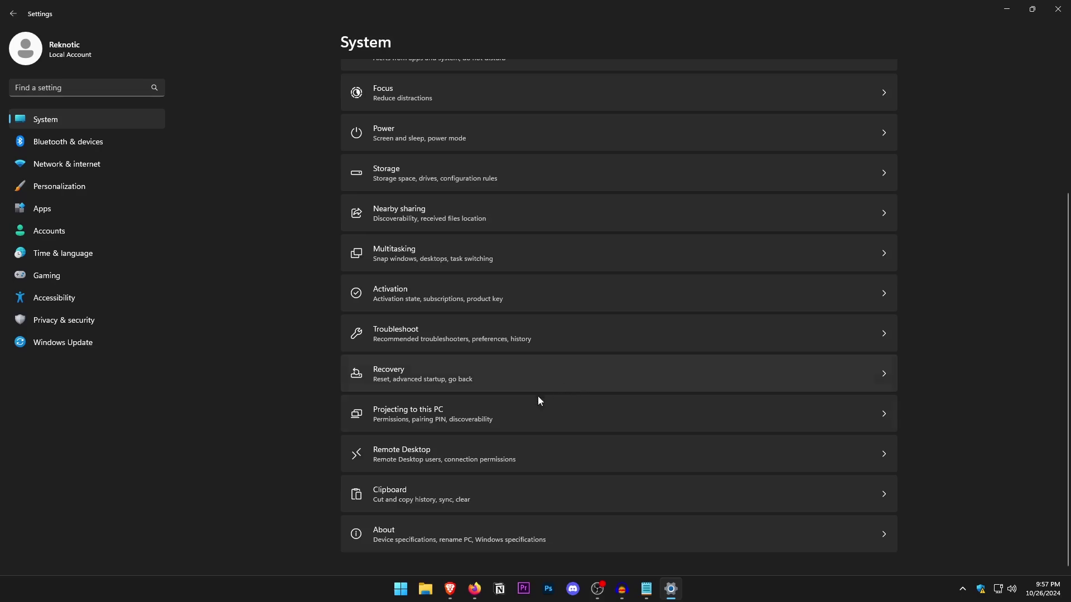
{"action": "left_click", "coordinate": [455, 455]}
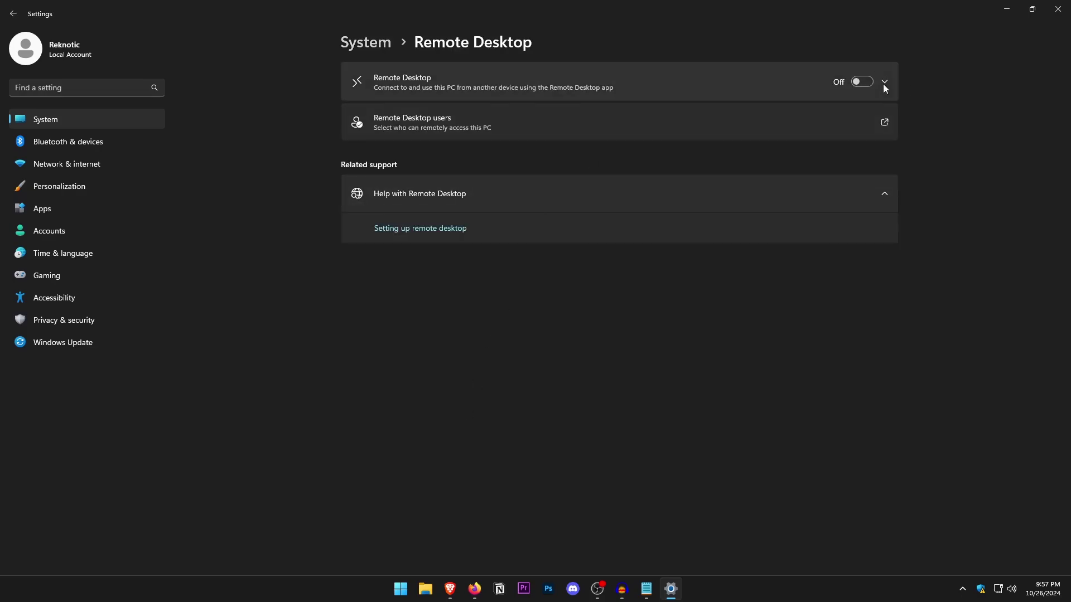
{"action": "left_click", "coordinate": [359, 48]}
{"action": "scroll", "coordinate": [468, 366], "scroll_direction": "down", "scroll_amount": 3}
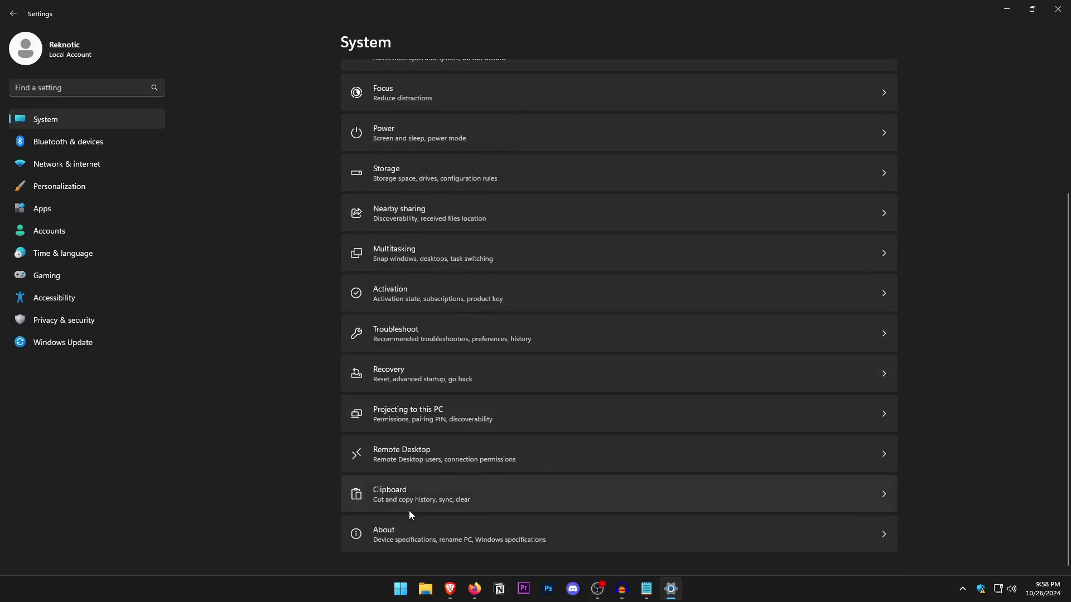
- On the Clipboard page, toggle suggested actions on and back off
{"action": "left_click", "coordinate": [531, 500]}
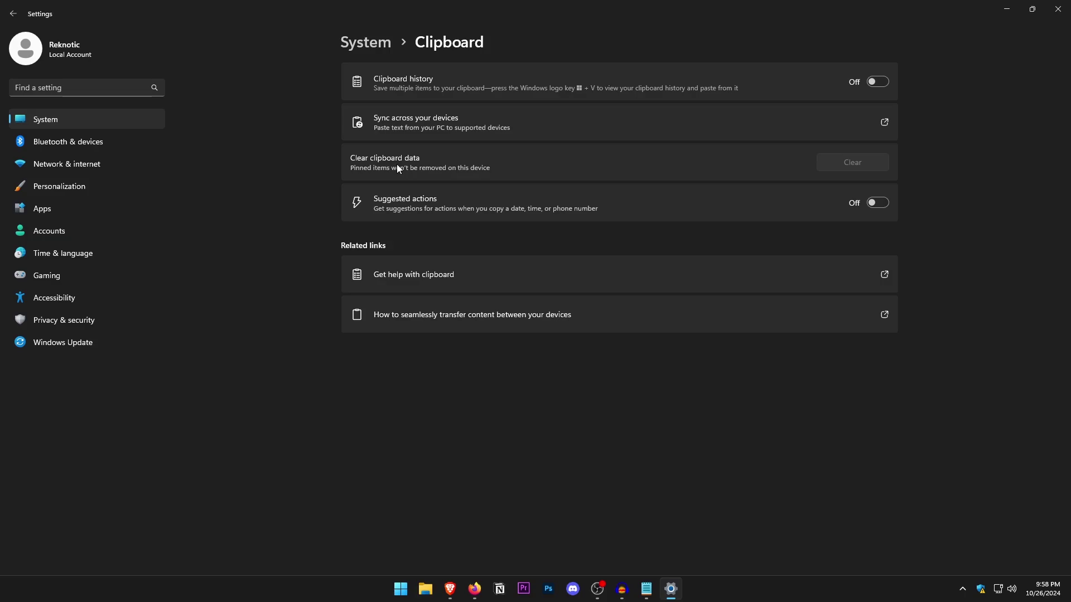
{"action": "left_click", "coordinate": [875, 206]}
{"action": "left_click", "coordinate": [871, 203]}
{"action": "left_click", "coordinate": [74, 186]}
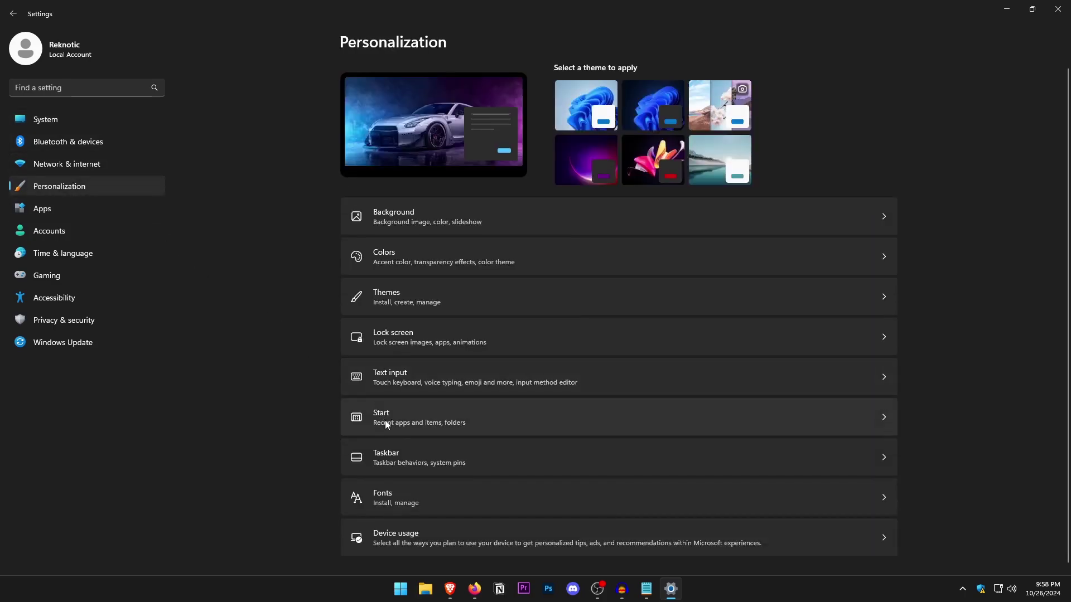
- Open the Taskbar settings and test Start search by typing 'jdfhajkdf'
{"action": "left_click", "coordinate": [406, 452]}
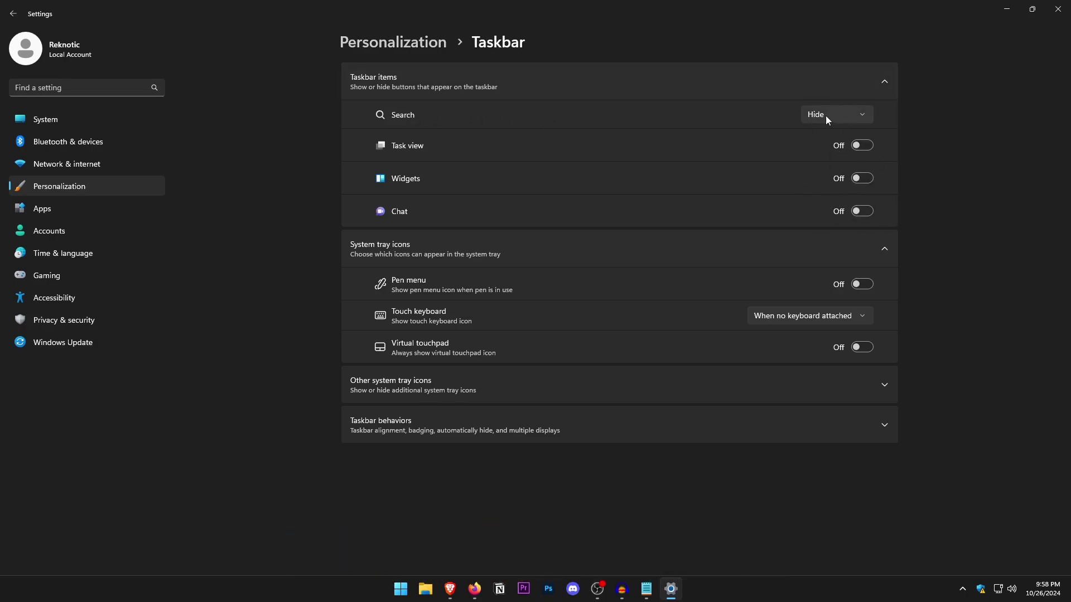
{"action": "key", "text": "super"}
{"action": "type", "text": "jdfhajkdf"}
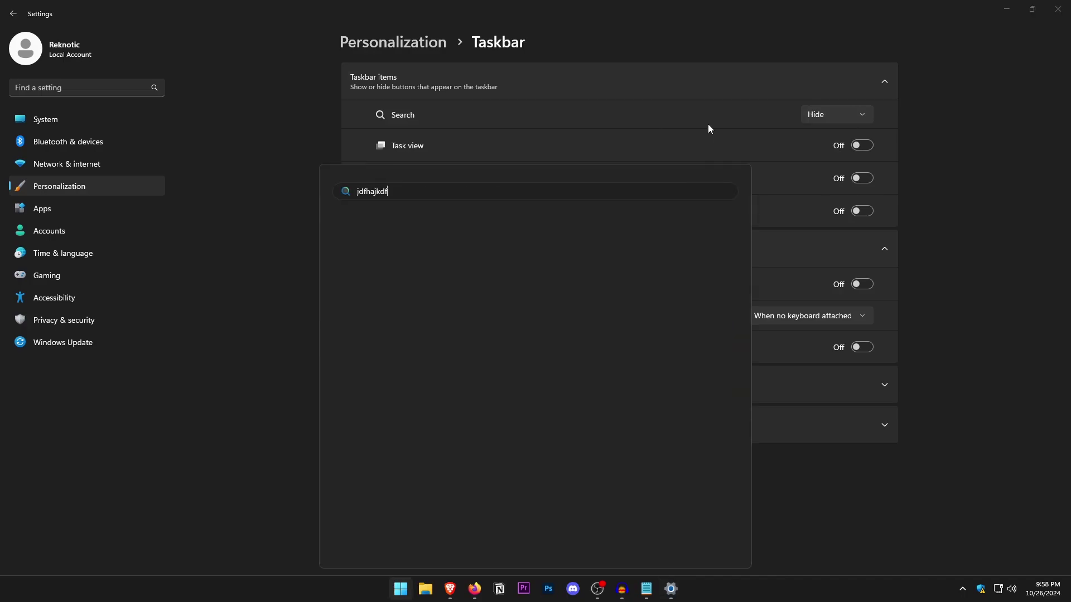
{"action": "left_click", "coordinate": [967, 155]}
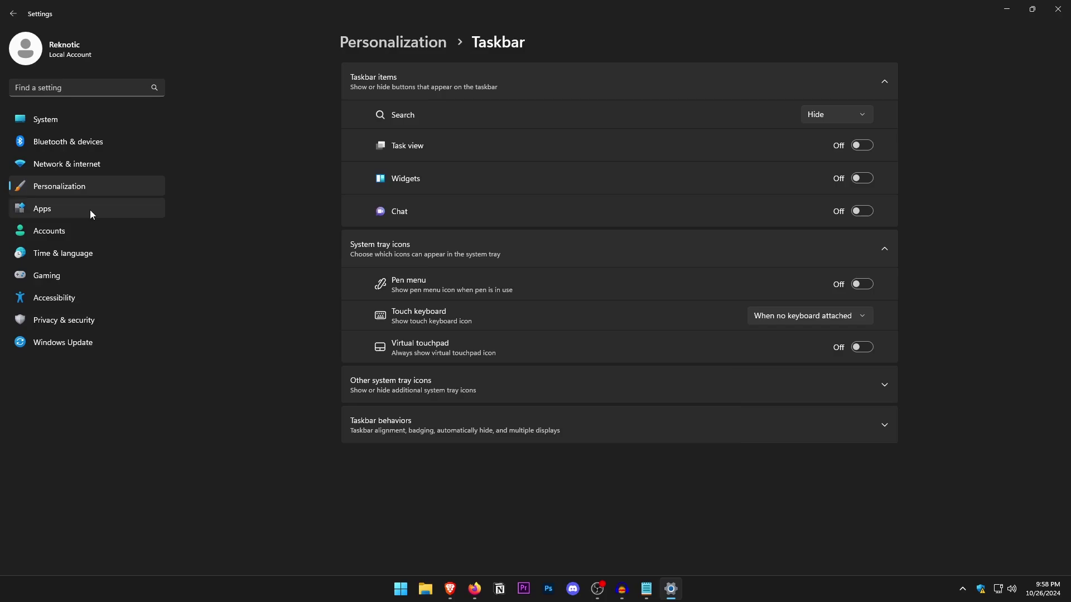
{"action": "left_click", "coordinate": [91, 211]}
- Scroll through the Installed apps list of 76 apps sorted by name
{"action": "left_click", "coordinate": [429, 92]}
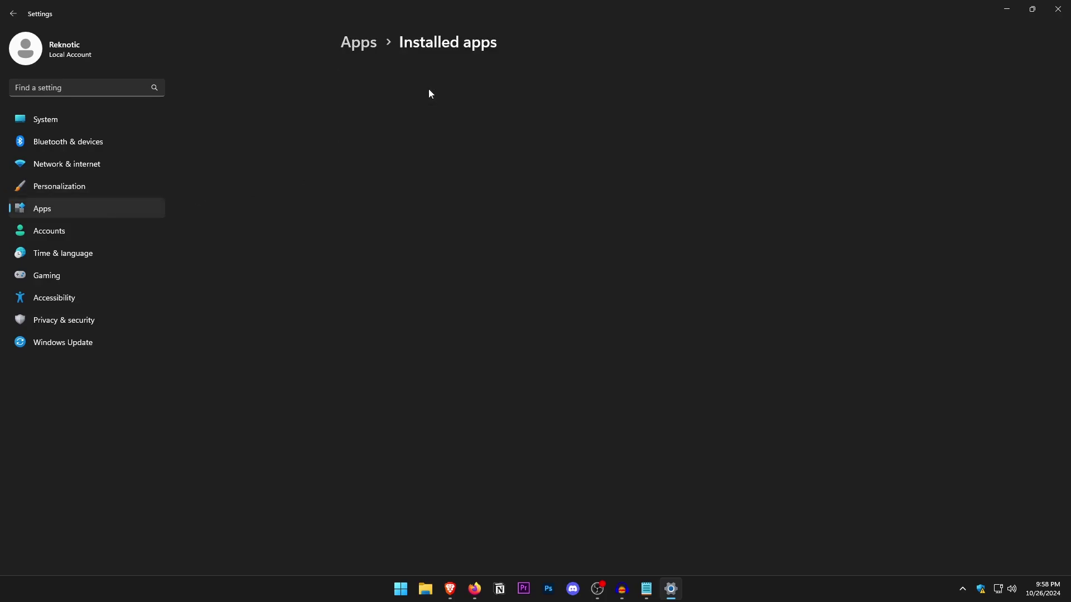
{"action": "scroll", "coordinate": [579, 310], "scroll_direction": "down", "scroll_amount": 10}
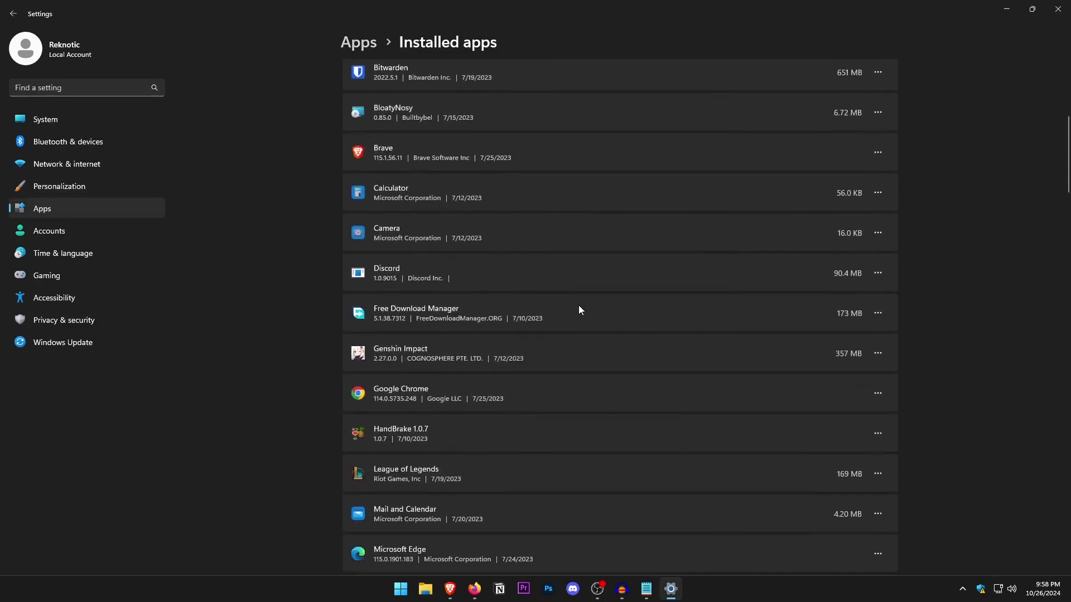
{"action": "scroll", "coordinate": [579, 306], "scroll_direction": "up", "scroll_amount": 10}
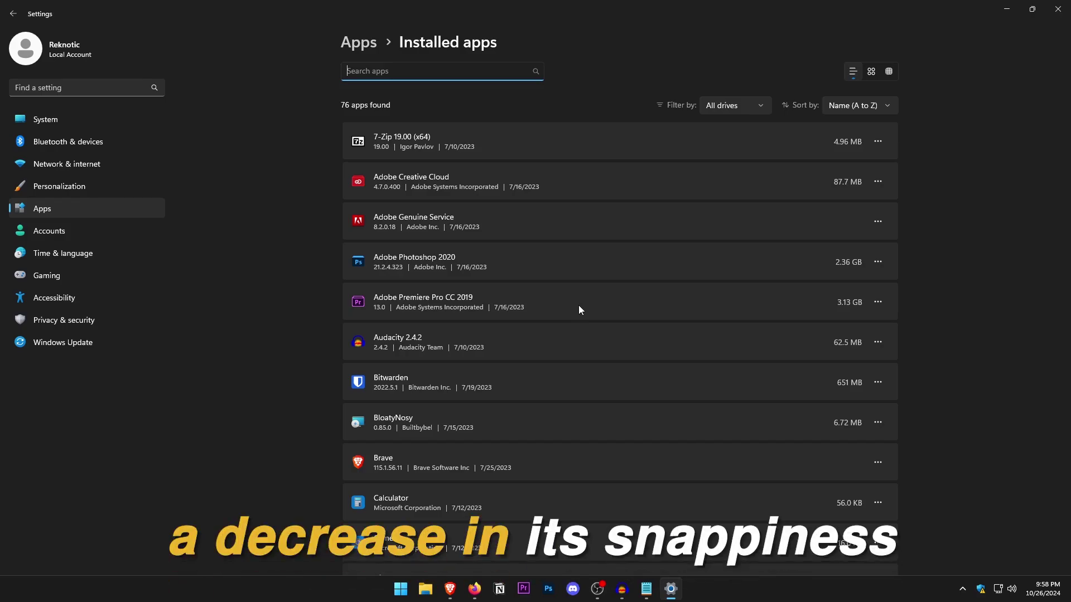
{"action": "scroll", "coordinate": [578, 306], "scroll_direction": "down", "scroll_amount": 15}
- Uninstall the pinned Instagram and Netflix apps from the Start menu
{"action": "left_click", "coordinate": [401, 589]}
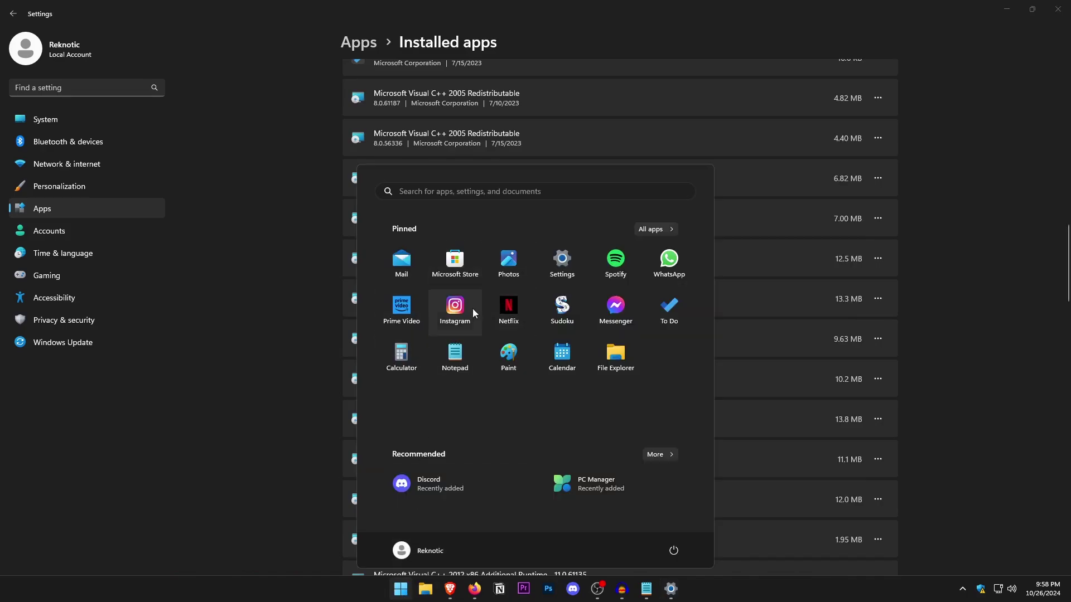
{"action": "right_click", "coordinate": [455, 318]}
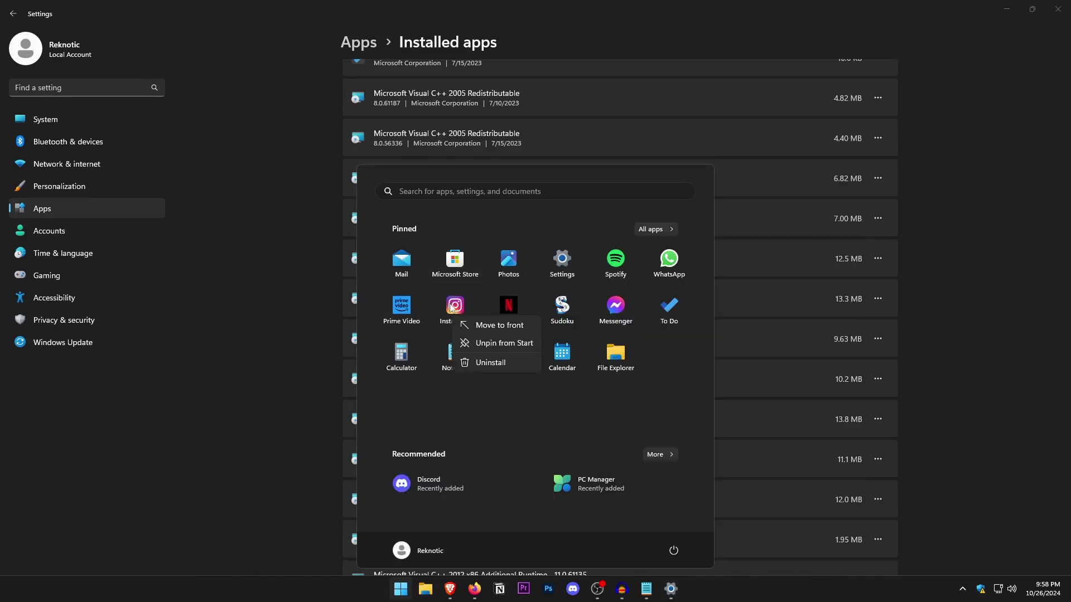
{"action": "left_click", "coordinate": [491, 363]}
{"action": "left_click", "coordinate": [500, 404]}
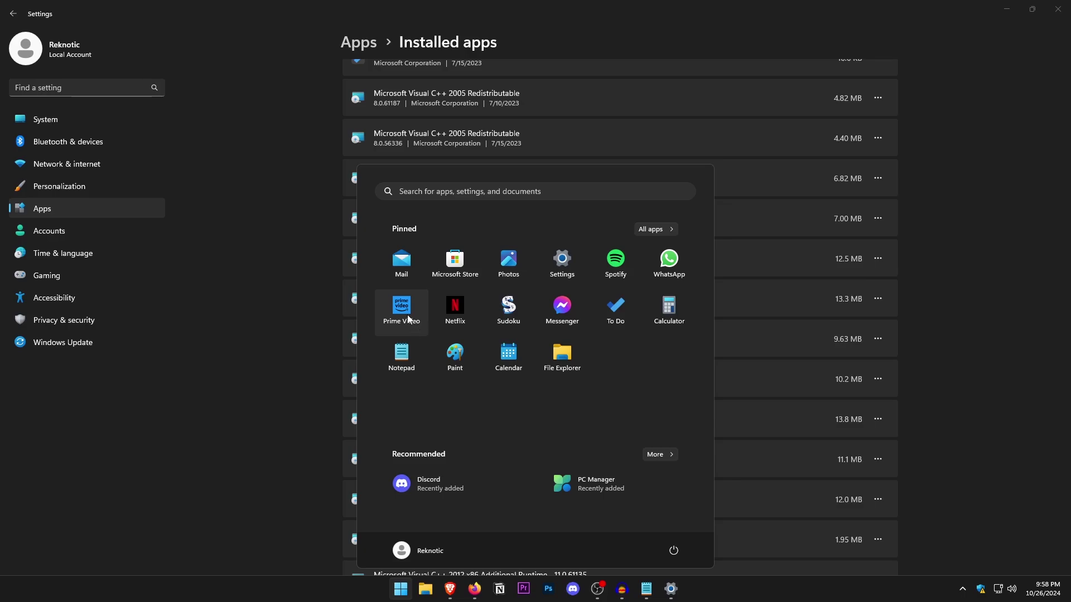
{"action": "right_click", "coordinate": [415, 316]}
{"action": "left_click", "coordinate": [442, 361]}
{"action": "left_click", "coordinate": [500, 403]}
- Uninstall the pinned Messenger and Spotify apps as well
{"action": "right_click", "coordinate": [454, 311]}
{"action": "left_click", "coordinate": [491, 354]}
{"action": "left_click", "coordinate": [490, 405]}
{"action": "right_click", "coordinate": [607, 269]}
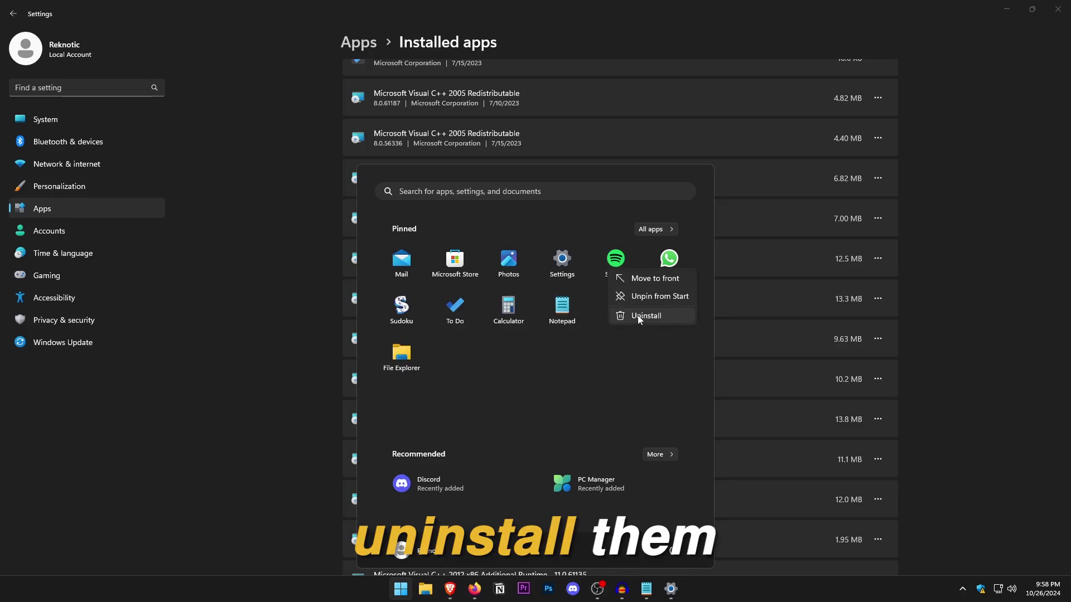
{"action": "left_click", "coordinate": [637, 316]}
{"action": "left_click", "coordinate": [58, 235]}
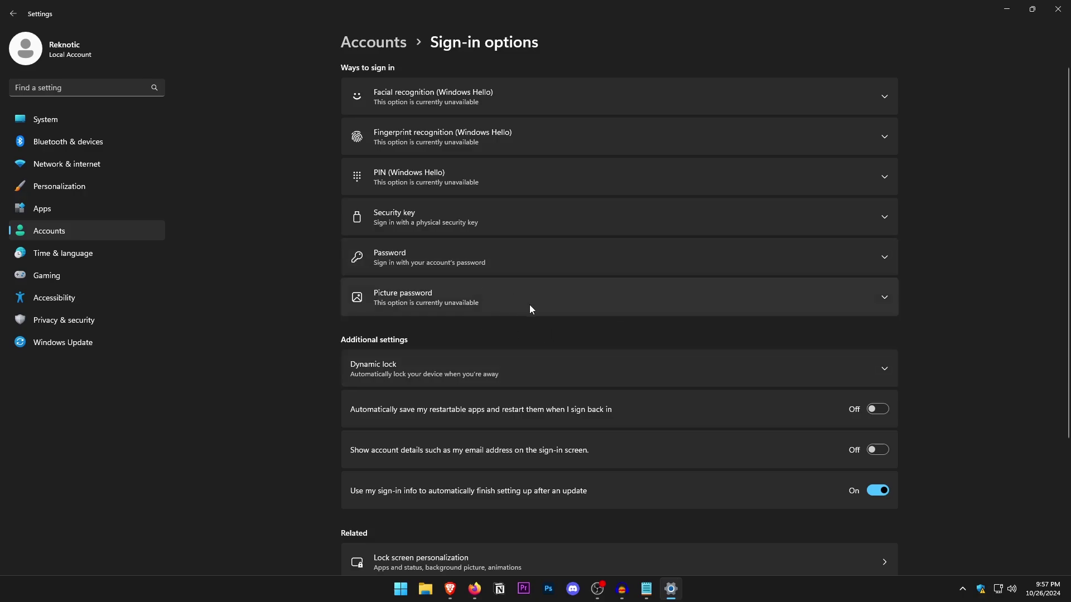
- Review the Xbox Game Bar, Captures and Game Mode pages, leaving Game Mode on
{"action": "left_click", "coordinate": [47, 279]}
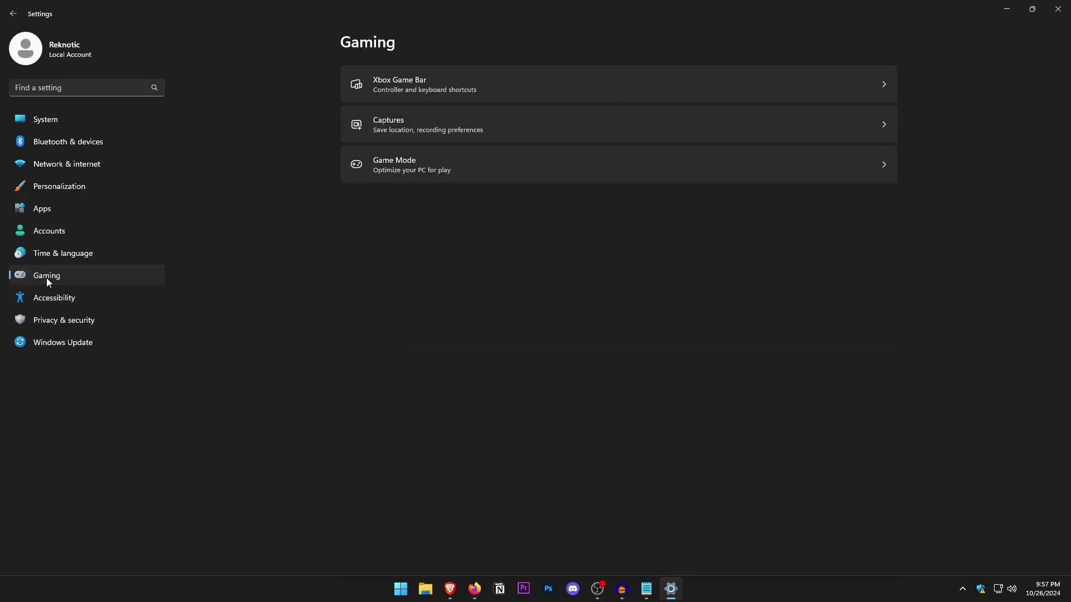
{"action": "left_click", "coordinate": [436, 85]}
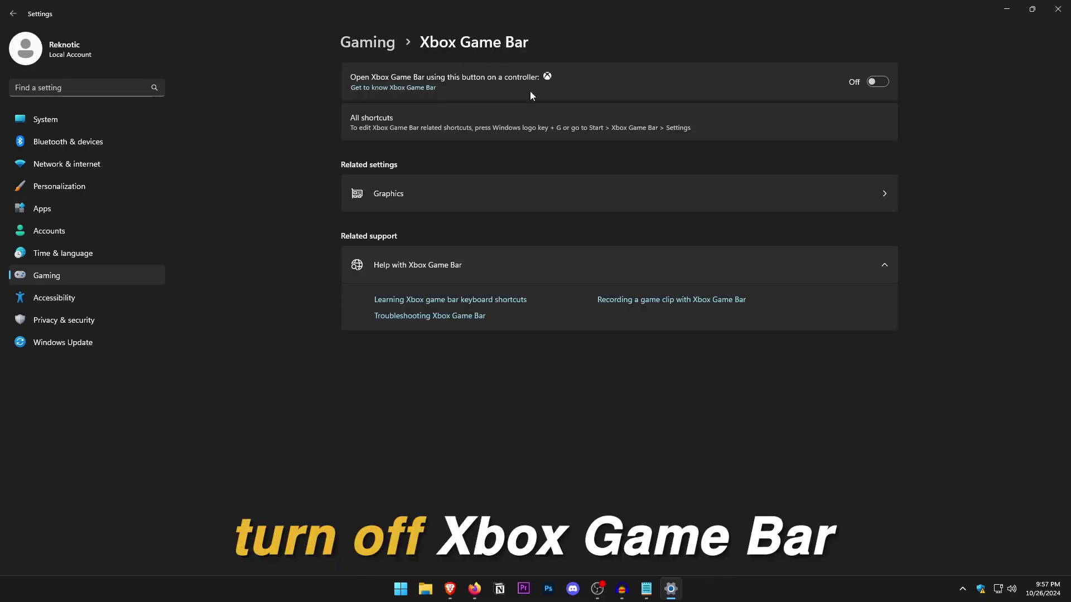
{"action": "left_click", "coordinate": [360, 46]}
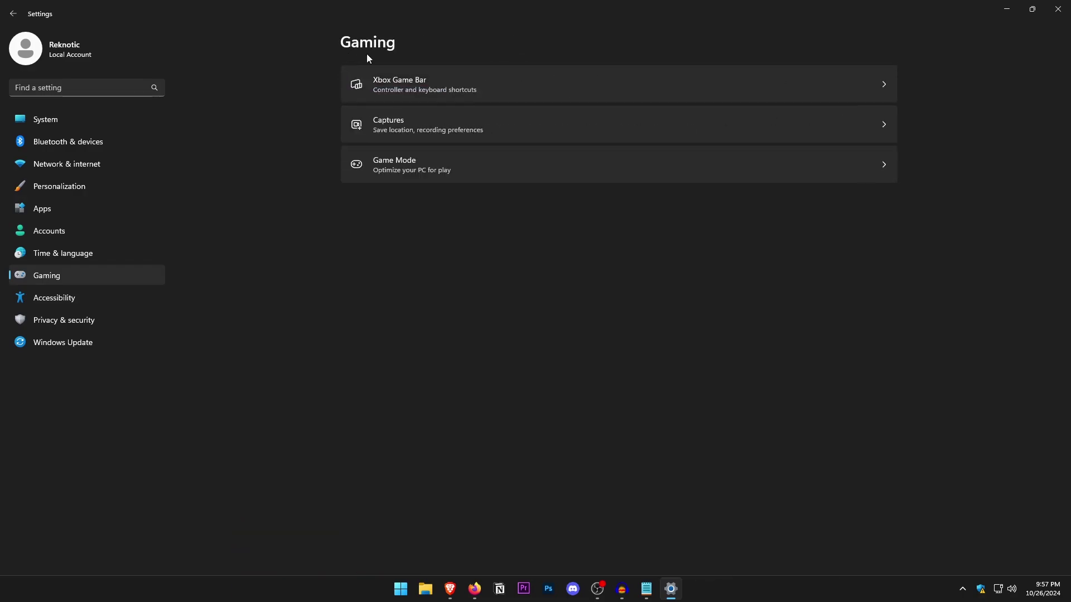
{"action": "left_click", "coordinate": [426, 121]}
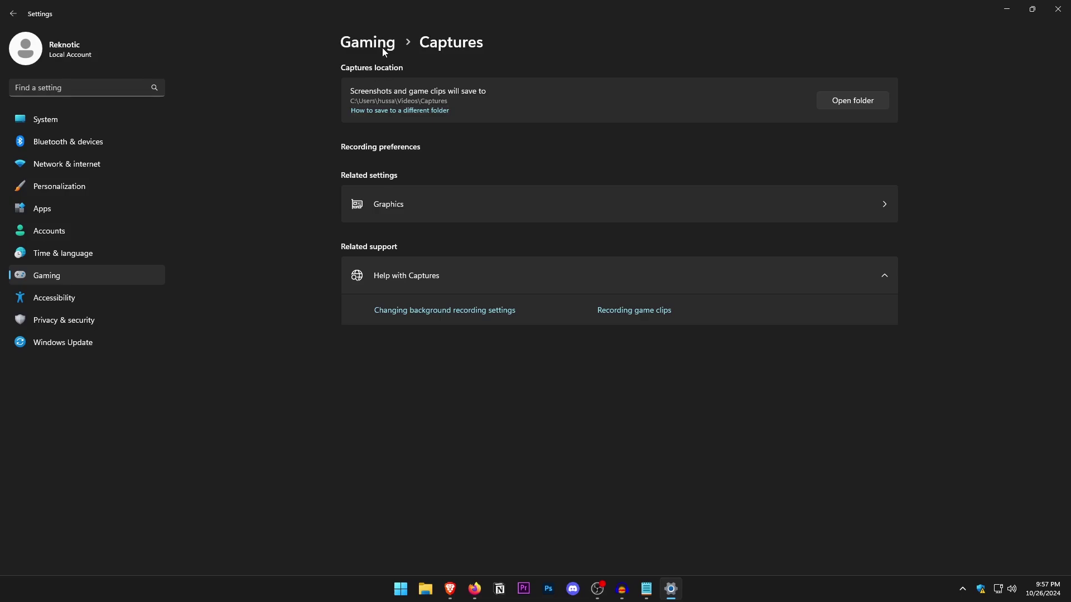
{"action": "left_click", "coordinate": [381, 47]}
{"action": "left_click", "coordinate": [476, 176]}
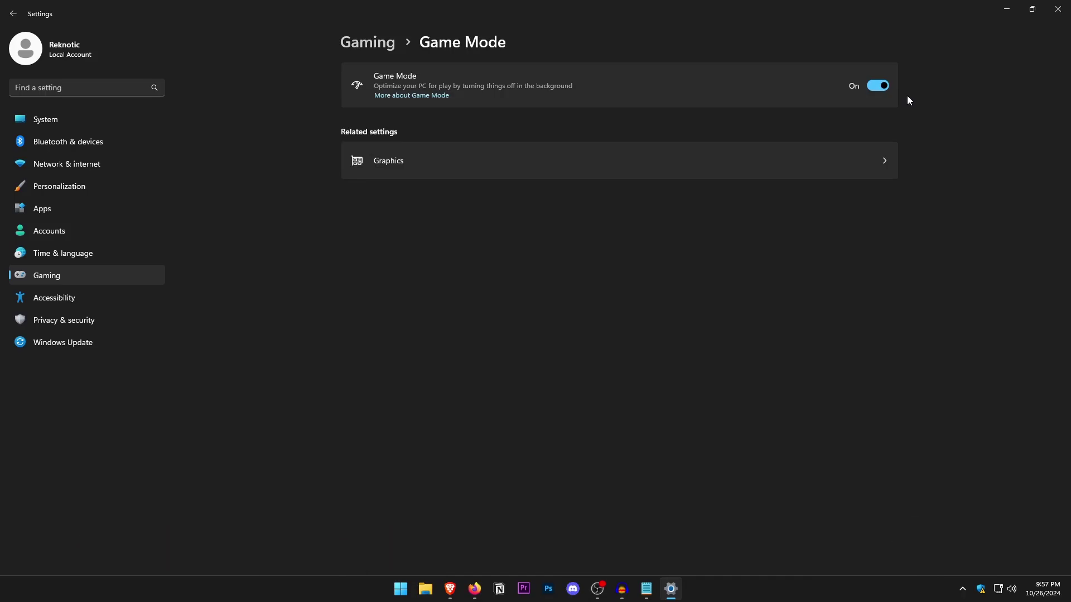
{"action": "left_click", "coordinate": [533, 165]}
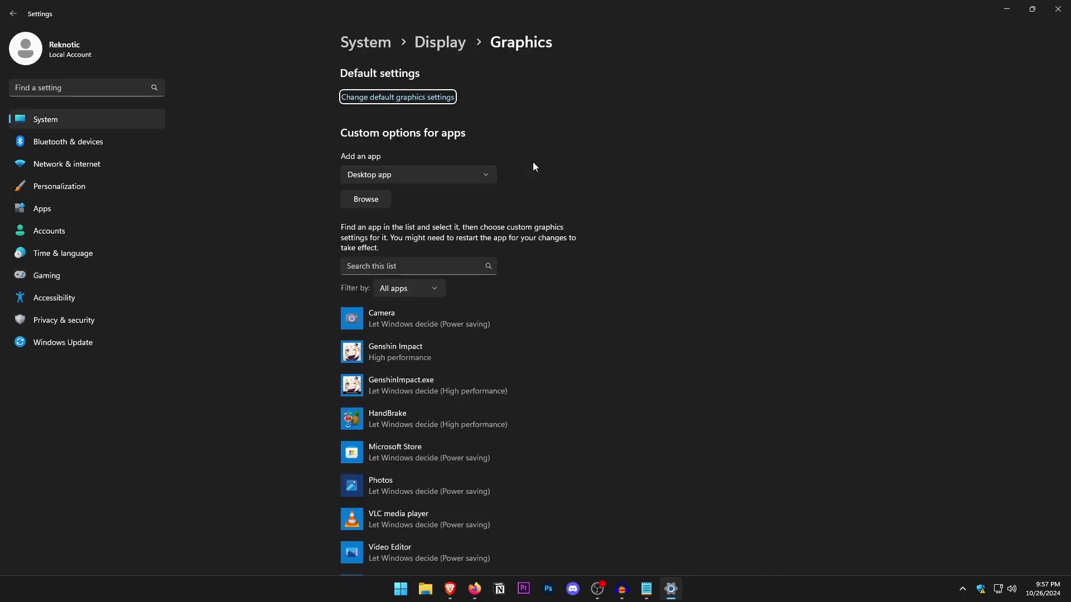
- Add D:\Games\Genshin Impact\launcher.exe as a desktop app set to High performance
{"action": "left_click", "coordinate": [478, 176]}
{"action": "left_click", "coordinate": [414, 177]}
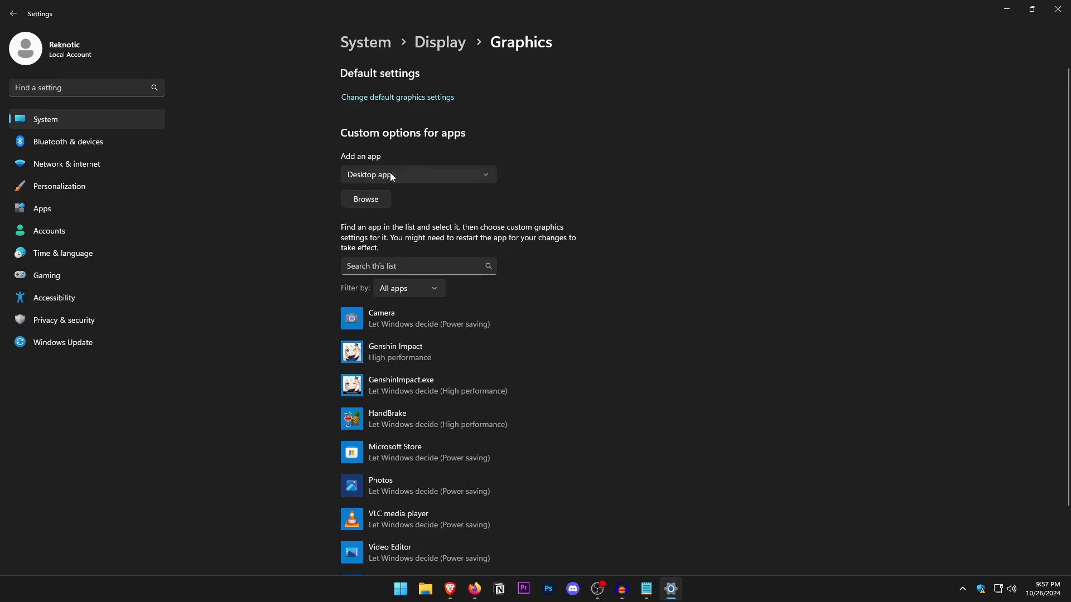
{"action": "left_click", "coordinate": [379, 198]}
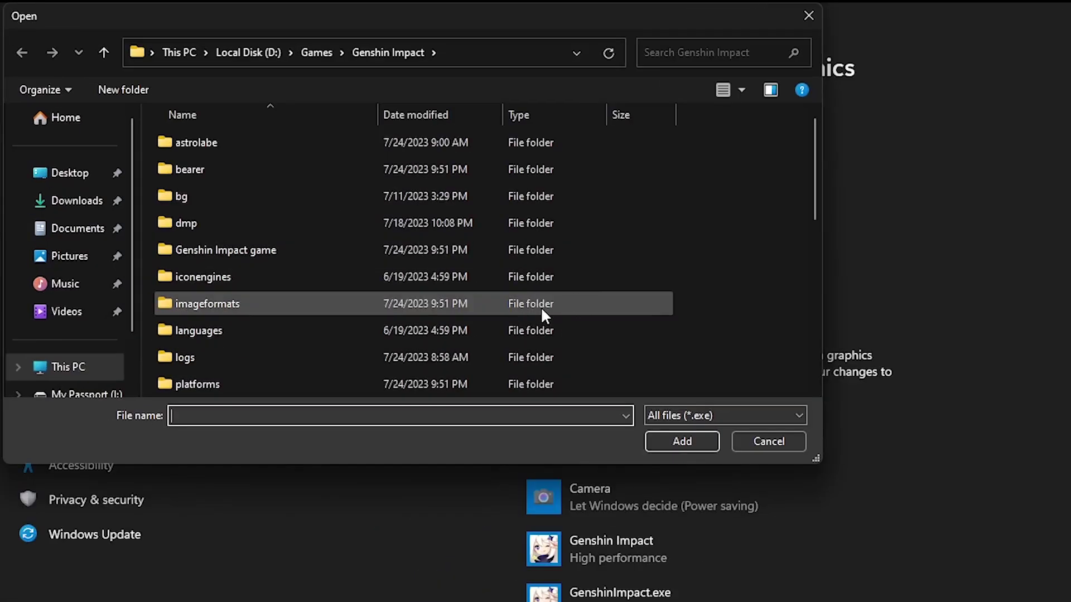
{"action": "left_click", "coordinate": [63, 174]}
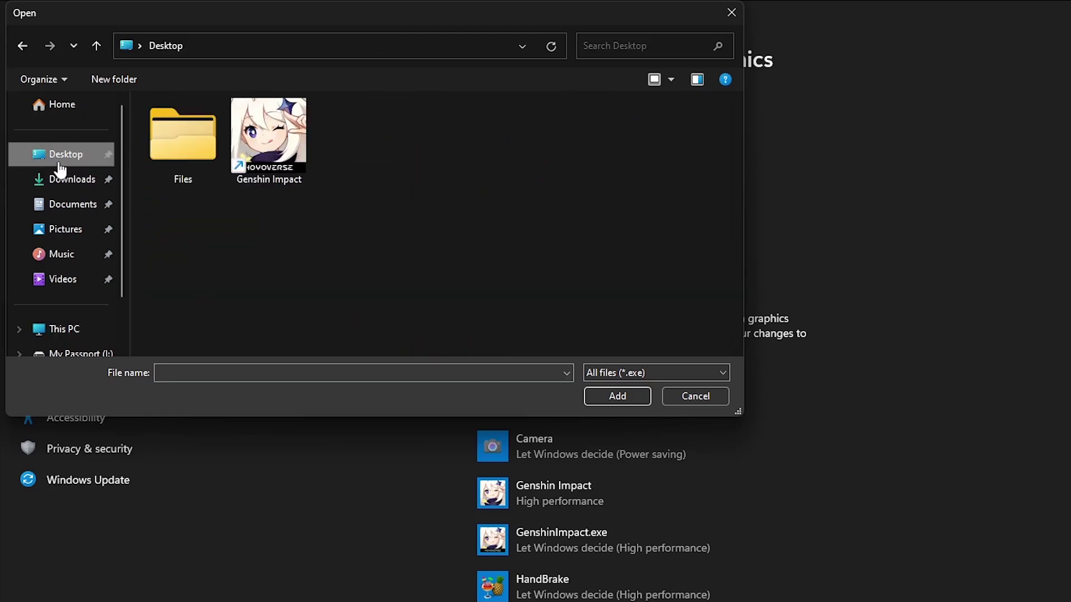
{"action": "left_click", "coordinate": [267, 136]}
{"action": "right_click", "coordinate": [267, 136]}
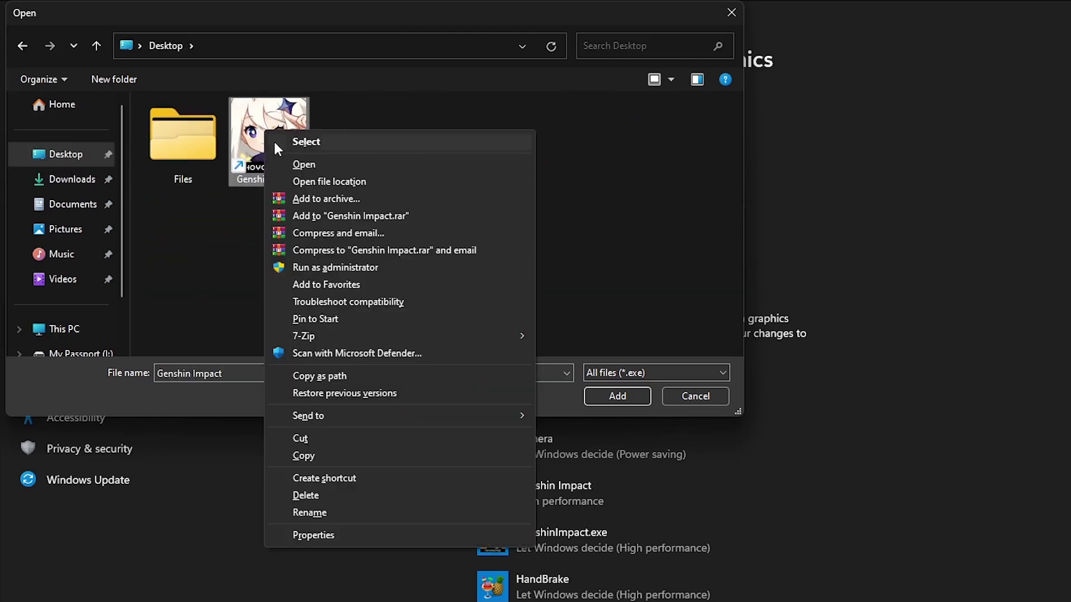
{"action": "left_click", "coordinate": [342, 183]}
{"action": "scroll", "coordinate": [349, 279], "scroll_direction": "down", "scroll_amount": 1}
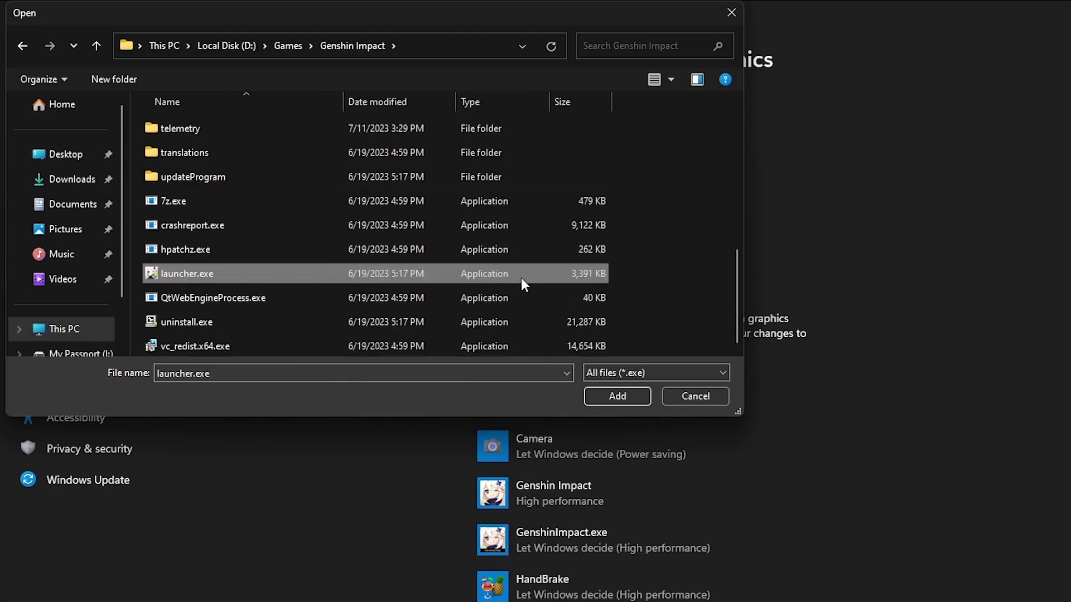
{"action": "left_click", "coordinate": [625, 393]}
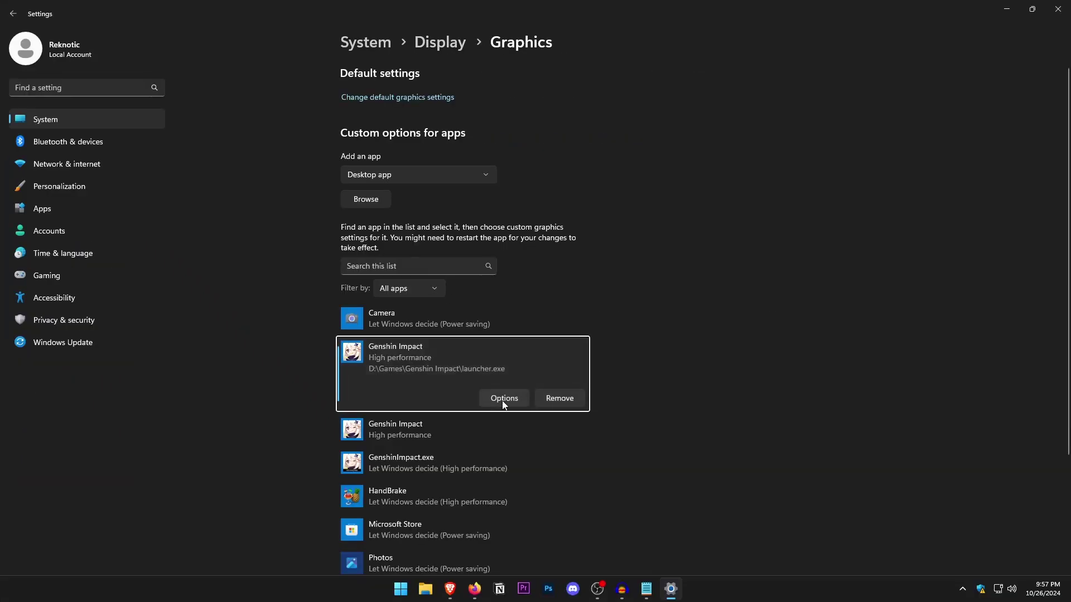
{"action": "left_click", "coordinate": [503, 400]}
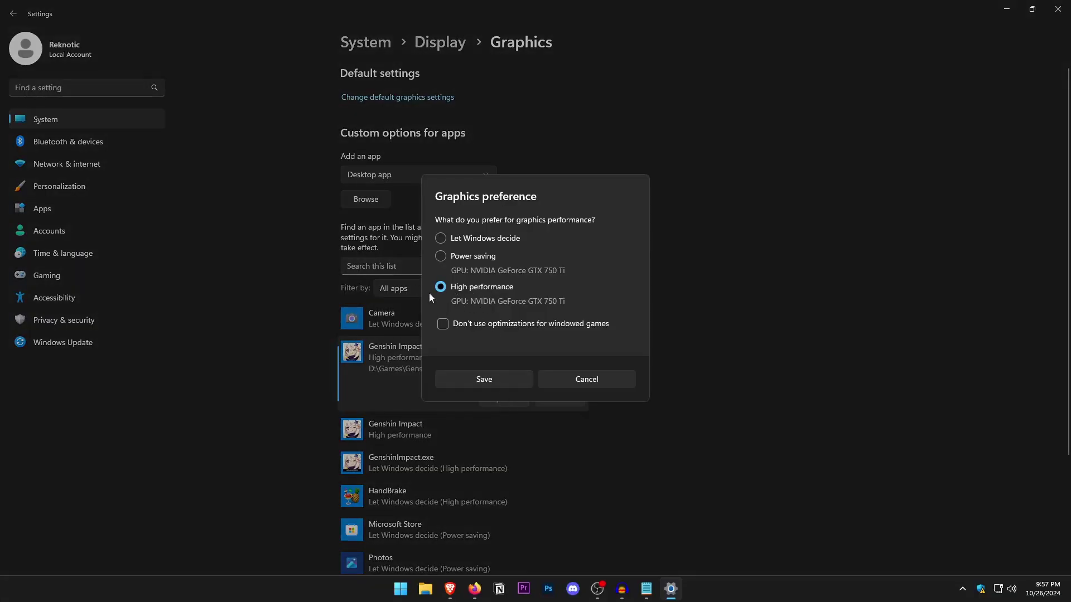
{"action": "left_click", "coordinate": [512, 379]}
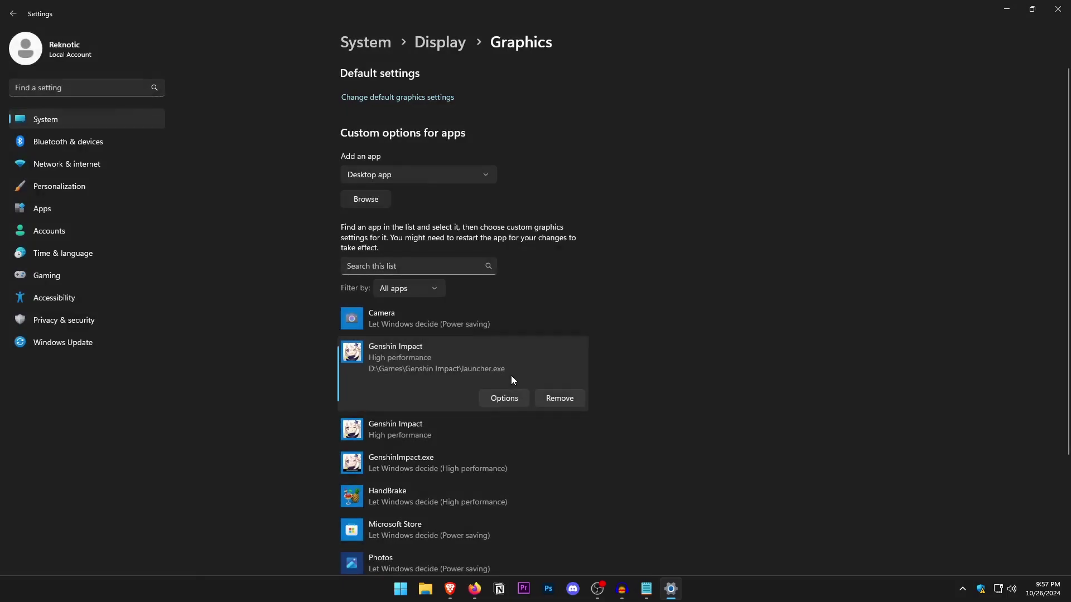
- Confirm memory integrity is off in Windows Security's Core isolation details, then close it
{"action": "left_click", "coordinate": [91, 326]}
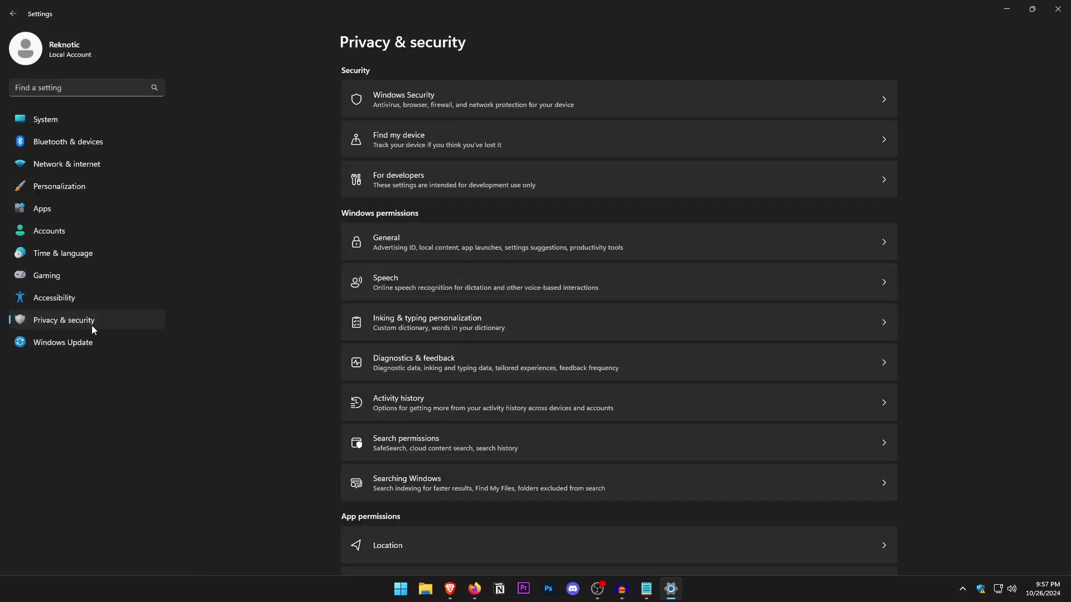
{"action": "left_click", "coordinate": [475, 98]}
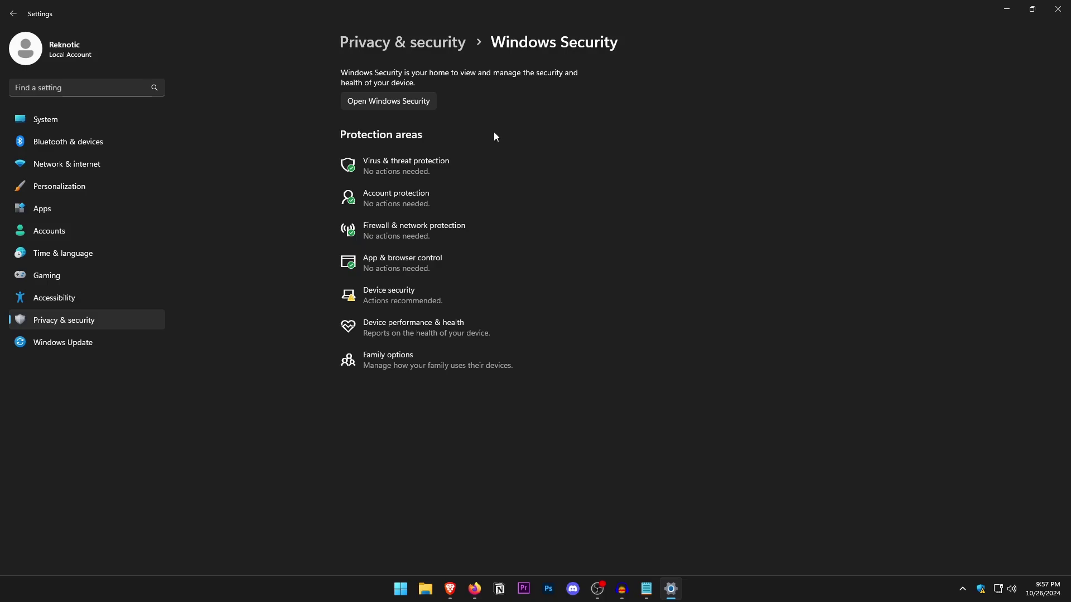
{"action": "left_click", "coordinate": [412, 102]}
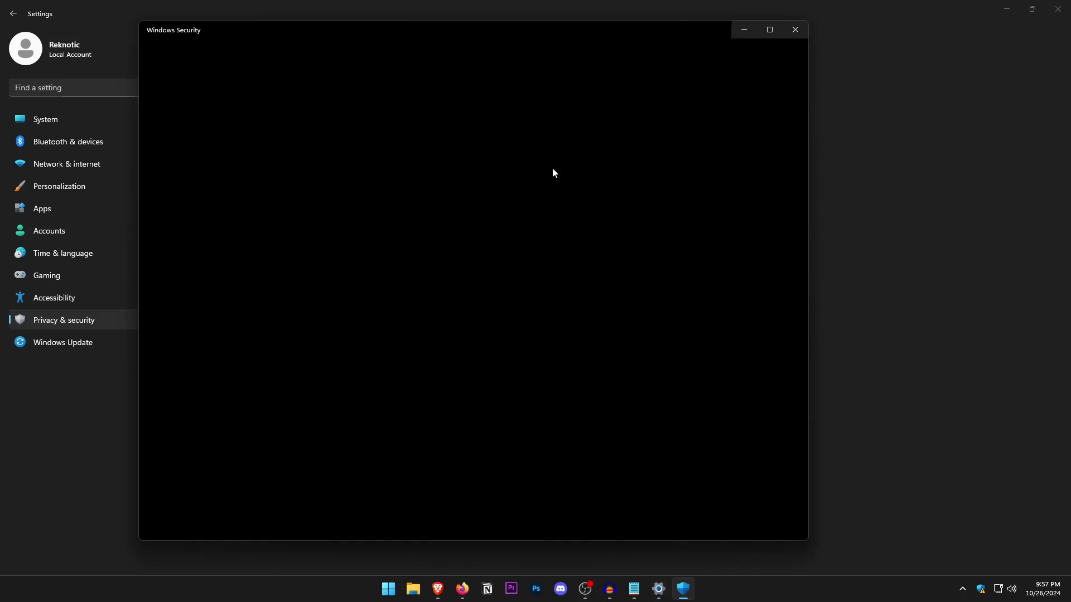
{"action": "left_click", "coordinate": [216, 227]}
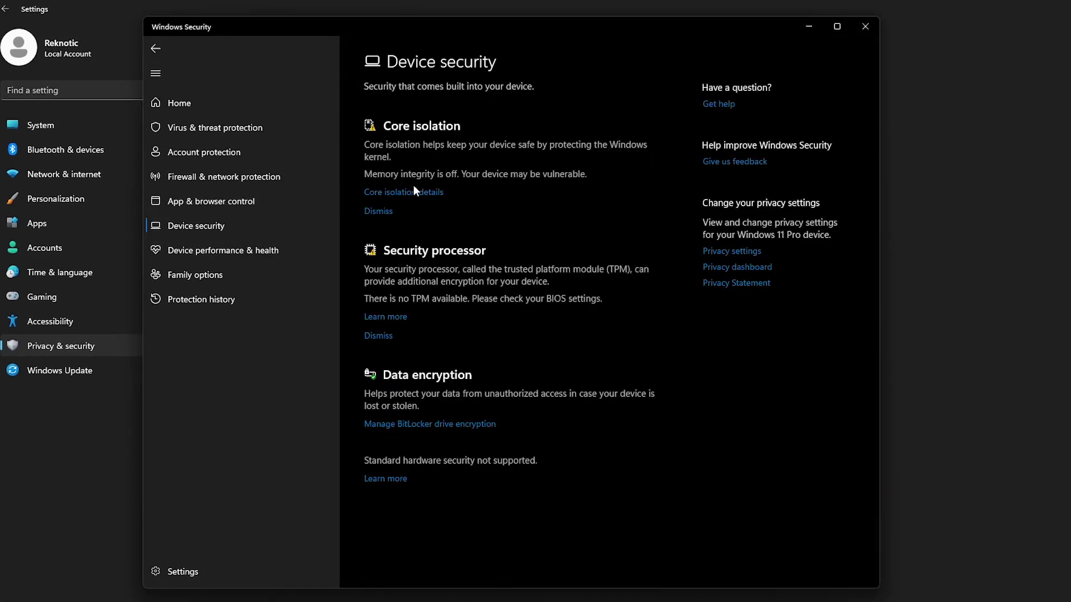
{"action": "left_click", "coordinate": [429, 194]}
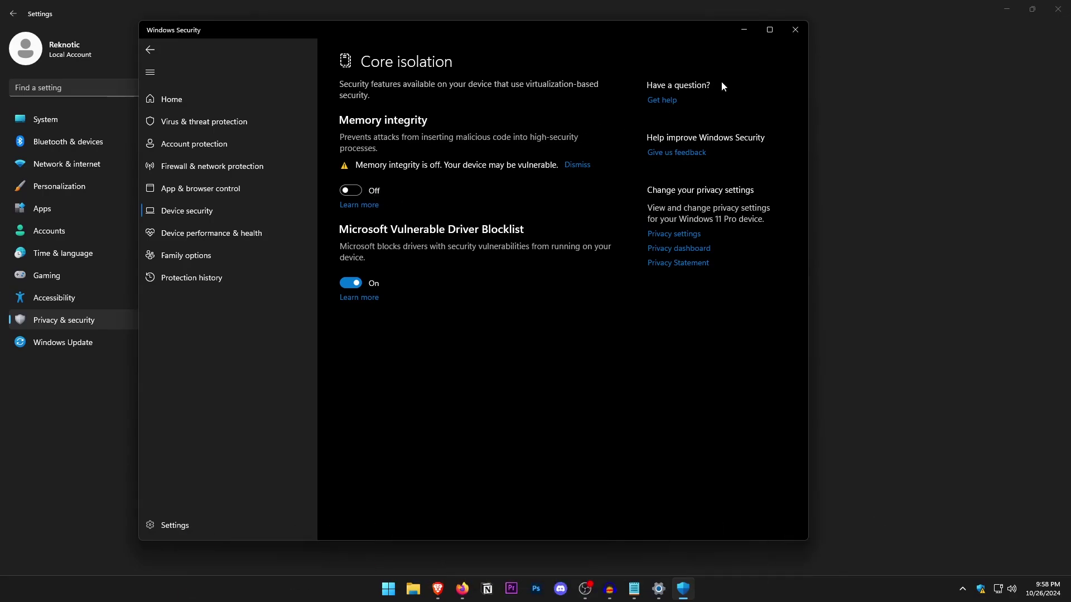
{"action": "left_click", "coordinate": [794, 32]}
{"action": "left_click", "coordinate": [102, 313]}
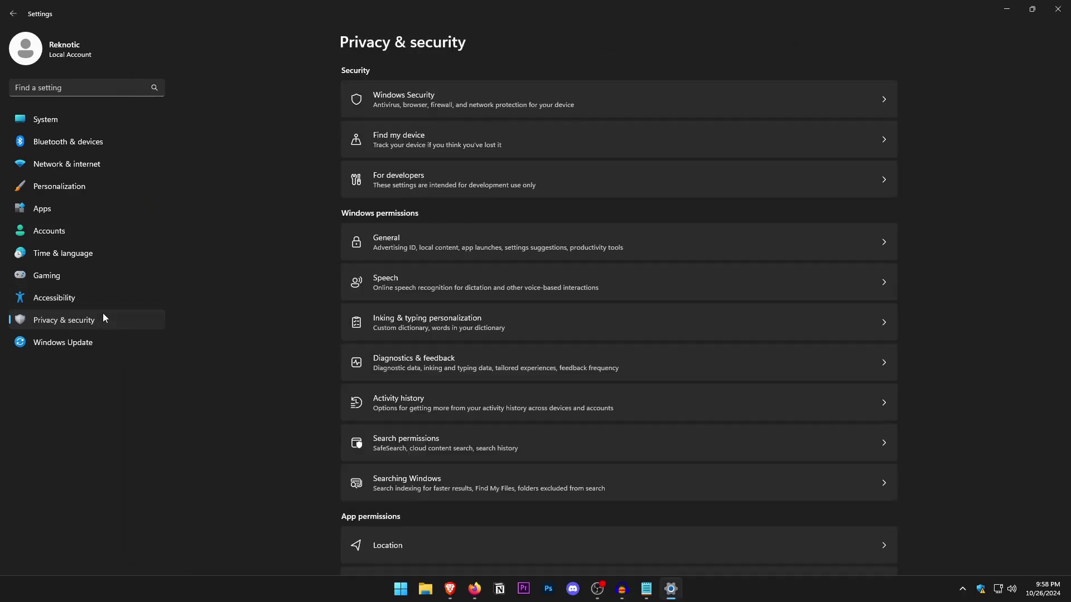
- Look through the General and Speech privacy pages
{"action": "left_click", "coordinate": [463, 246]}
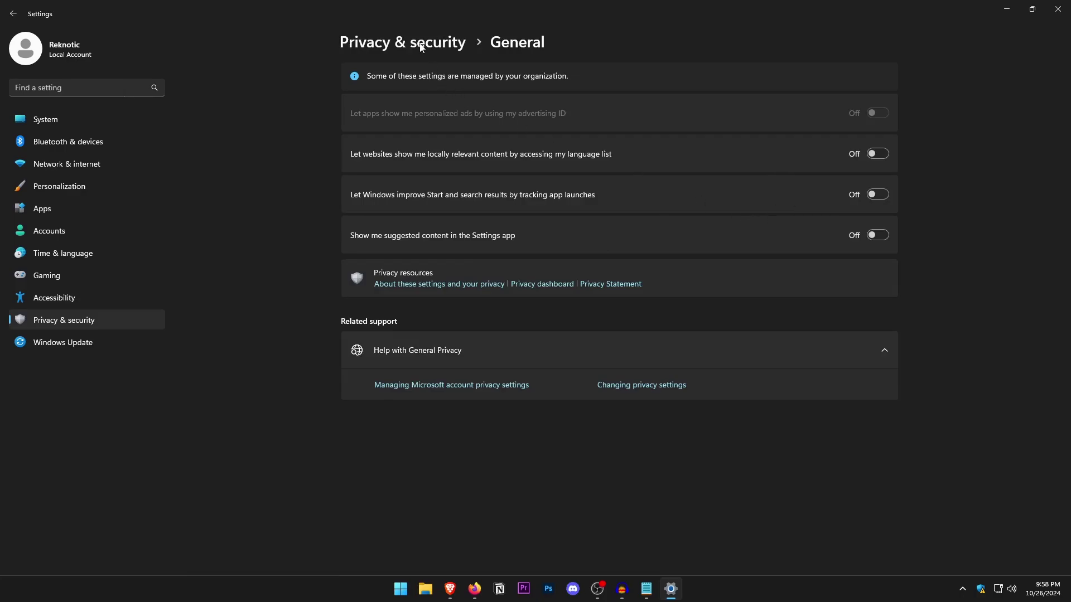
{"action": "left_click", "coordinate": [402, 42]}
{"action": "left_click", "coordinate": [436, 281]}
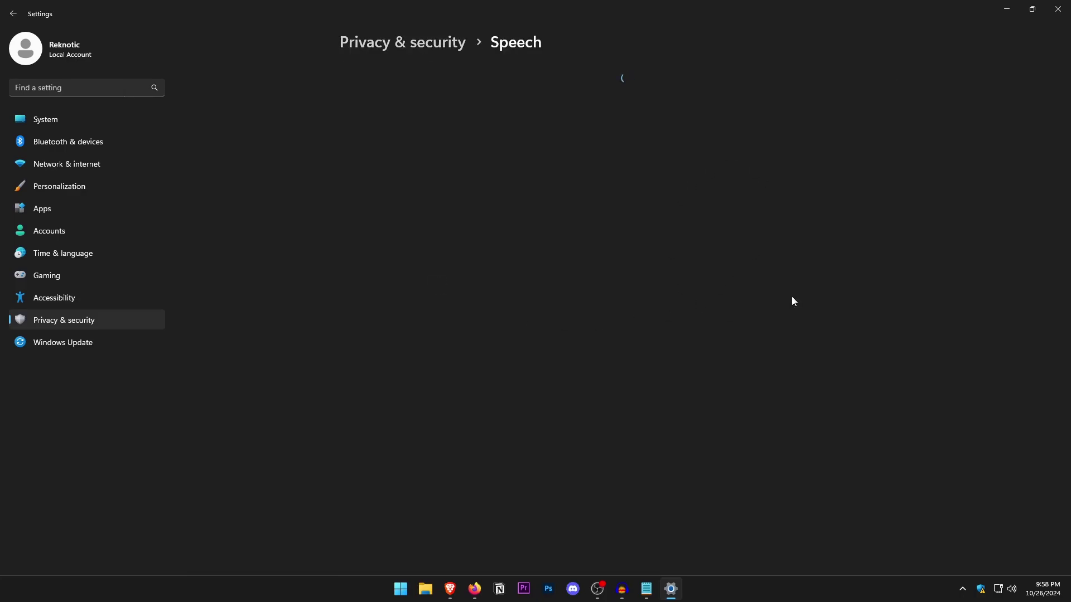
{"action": "left_click", "coordinate": [375, 45]}
{"action": "scroll", "coordinate": [489, 364], "scroll_direction": "down", "scroll_amount": 3}
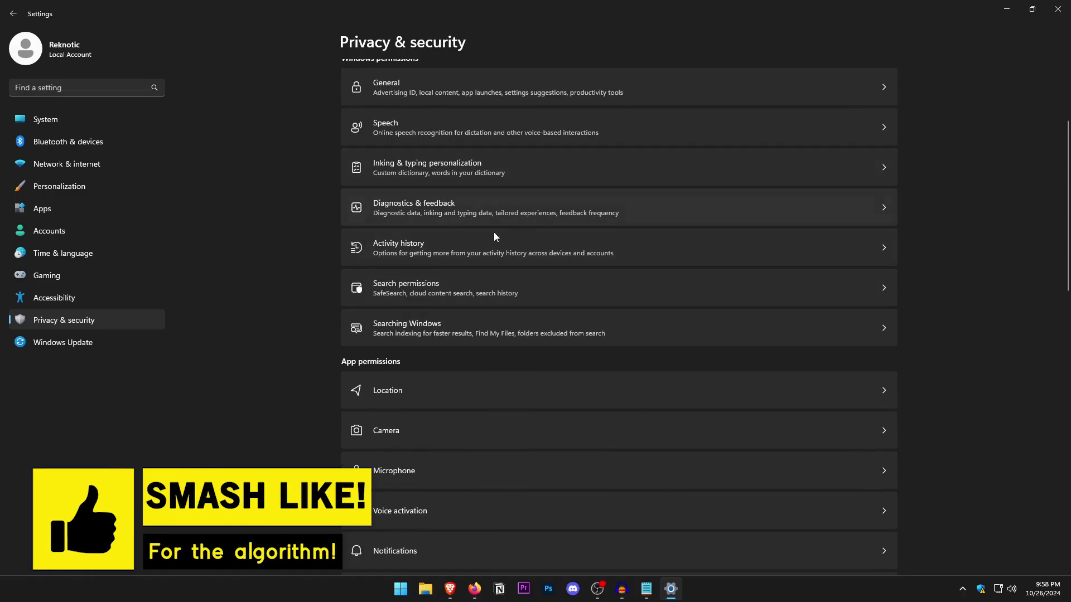
- Set SafeSearch to Strict and turn off cloud search for both accounts and search highlights
{"action": "left_click", "coordinate": [461, 293]}
{"action": "left_click", "coordinate": [346, 190]}
{"action": "left_click", "coordinate": [352, 365]}
{"action": "left_click", "coordinate": [352, 433]}
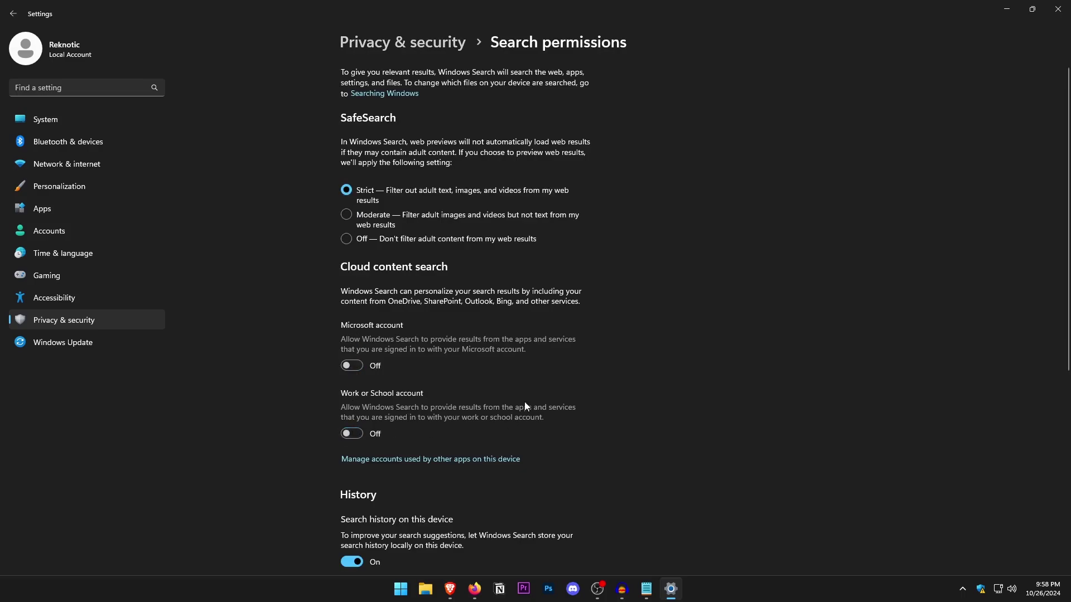
{"action": "scroll", "coordinate": [398, 418], "scroll_direction": "down", "scroll_amount": 3}
{"action": "scroll", "coordinate": [529, 417], "scroll_direction": "down", "scroll_amount": 3}
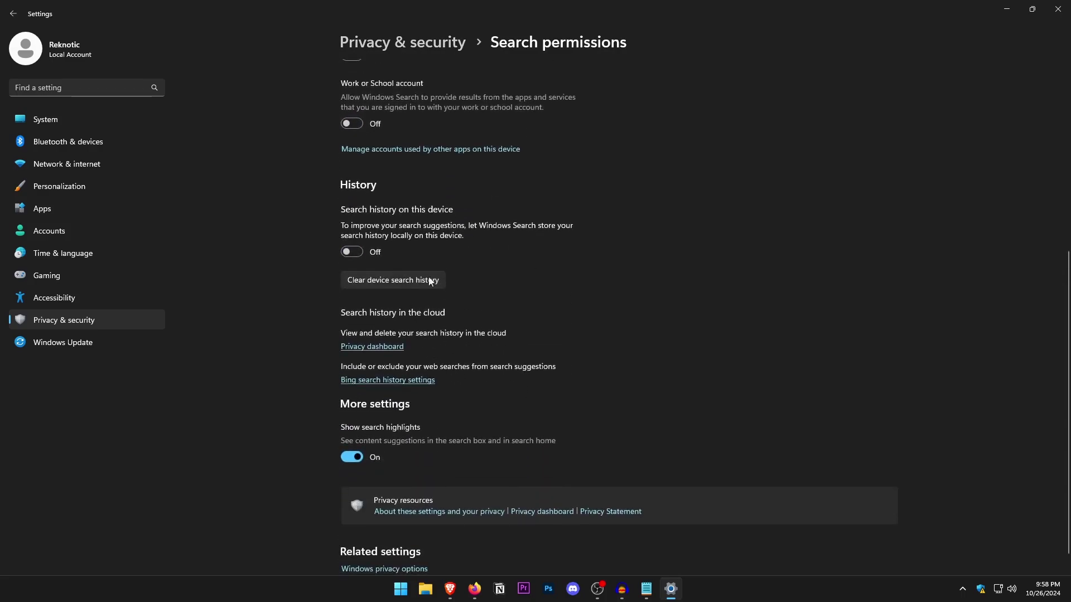
{"action": "left_click", "coordinate": [352, 457]}
{"action": "scroll", "coordinate": [573, 438], "scroll_direction": "down", "scroll_amount": 1}
{"action": "scroll", "coordinate": [573, 439], "scroll_direction": "up", "scroll_amount": 6}
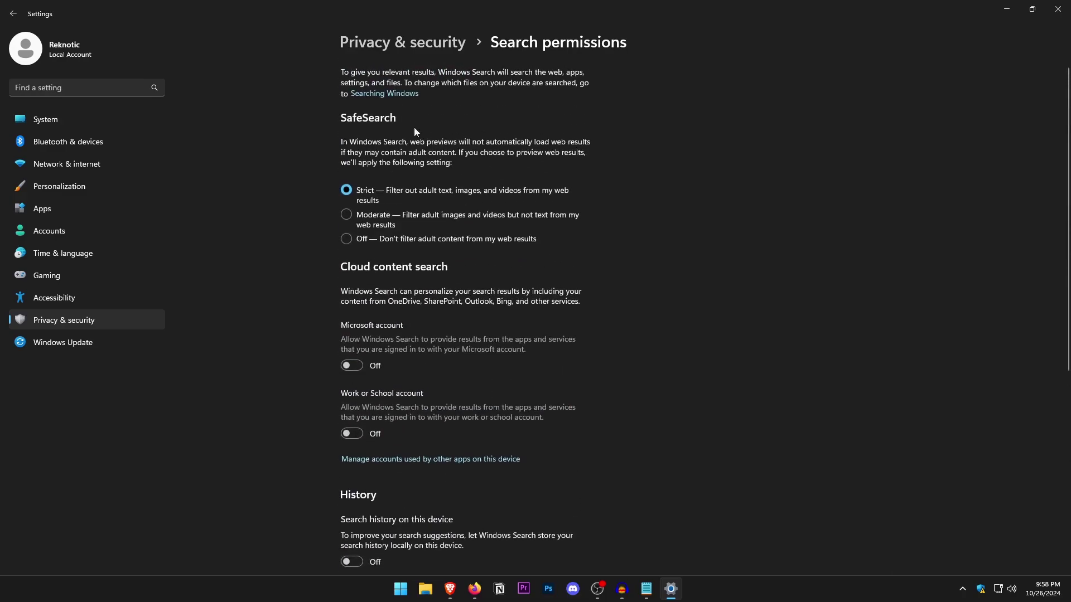
- Return to the Privacy & security overview and scroll through its remaining settings
{"action": "left_click", "coordinate": [401, 46]}
{"action": "scroll", "coordinate": [577, 279], "scroll_direction": "down", "scroll_amount": 4}
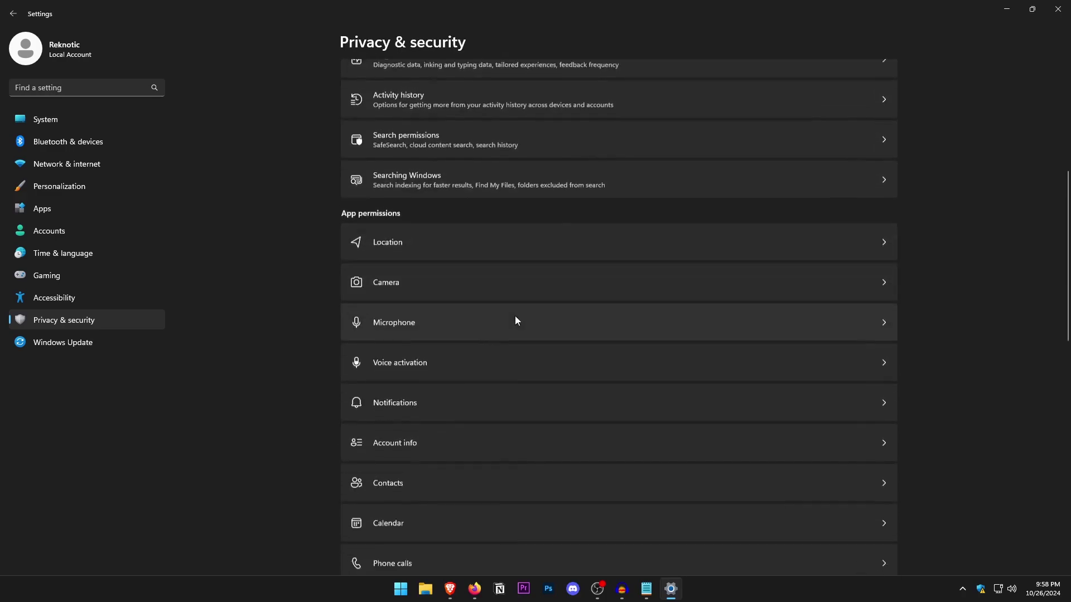
{"action": "scroll", "coordinate": [515, 321], "scroll_direction": "down", "scroll_amount": 2}
{"action": "scroll", "coordinate": [470, 460], "scroll_direction": "down", "scroll_amount": 10}
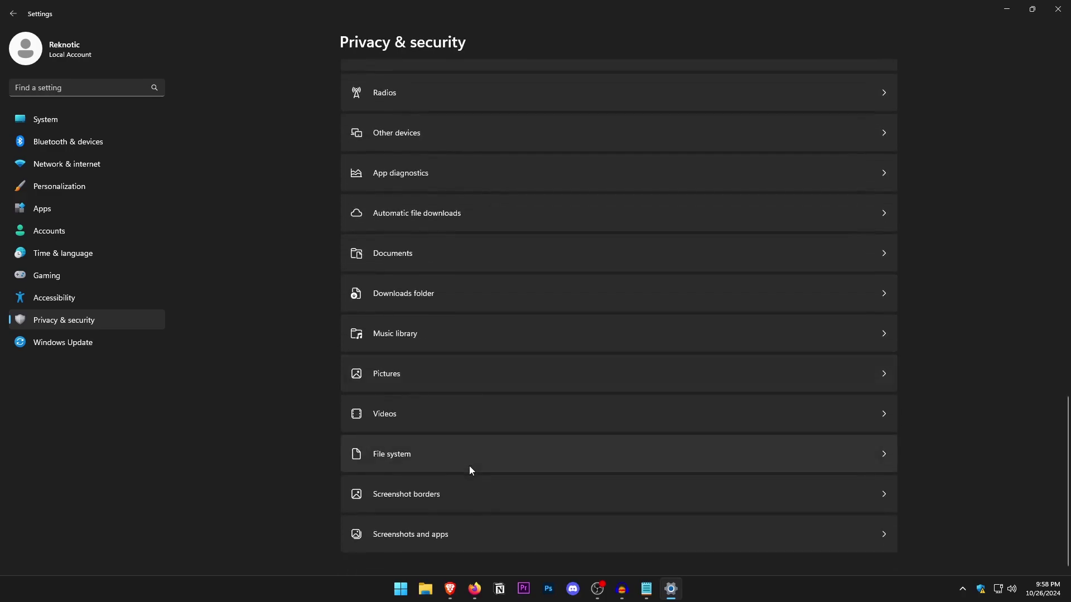
{"action": "left_click", "coordinate": [61, 344]}
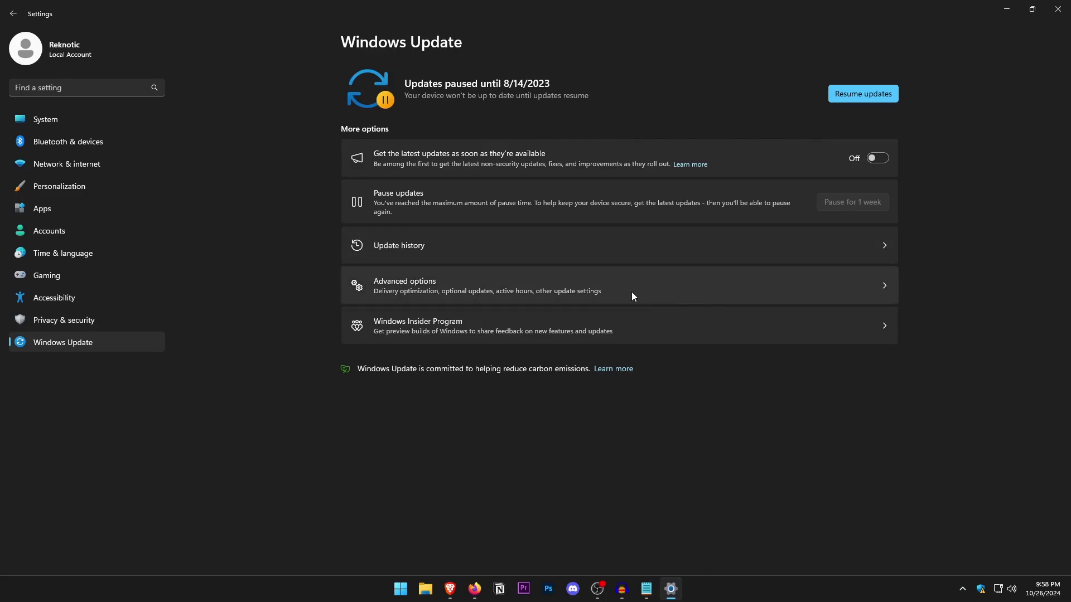
- Confirm Delivery Optimization's bandwidth limits are 5% of measured bandwidth, then close Settings
{"action": "left_click", "coordinate": [617, 286]}
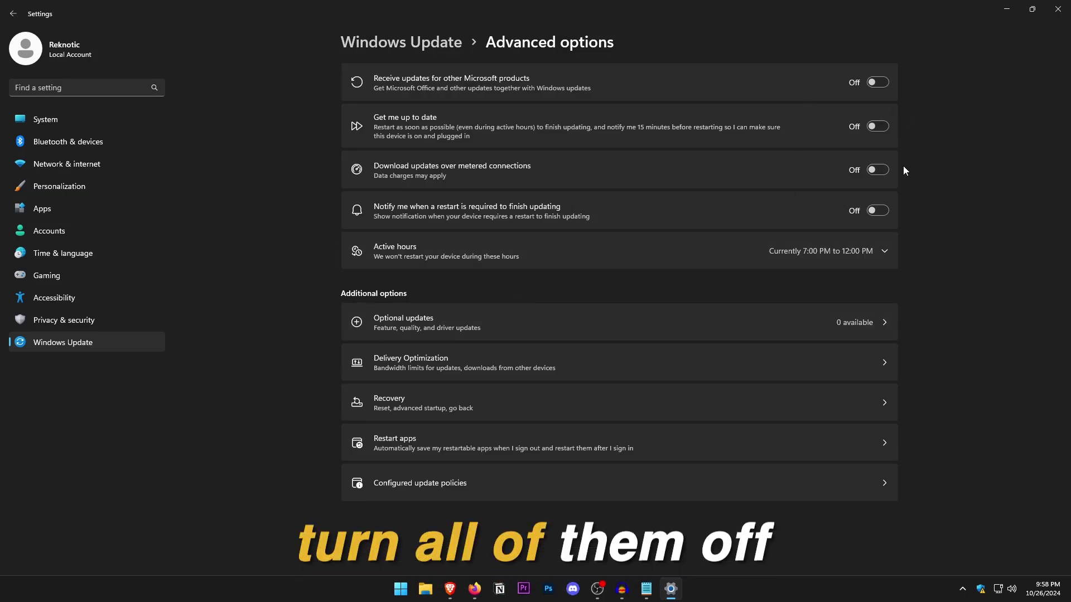
{"action": "left_click", "coordinate": [560, 370]}
{"action": "left_click", "coordinate": [528, 293]}
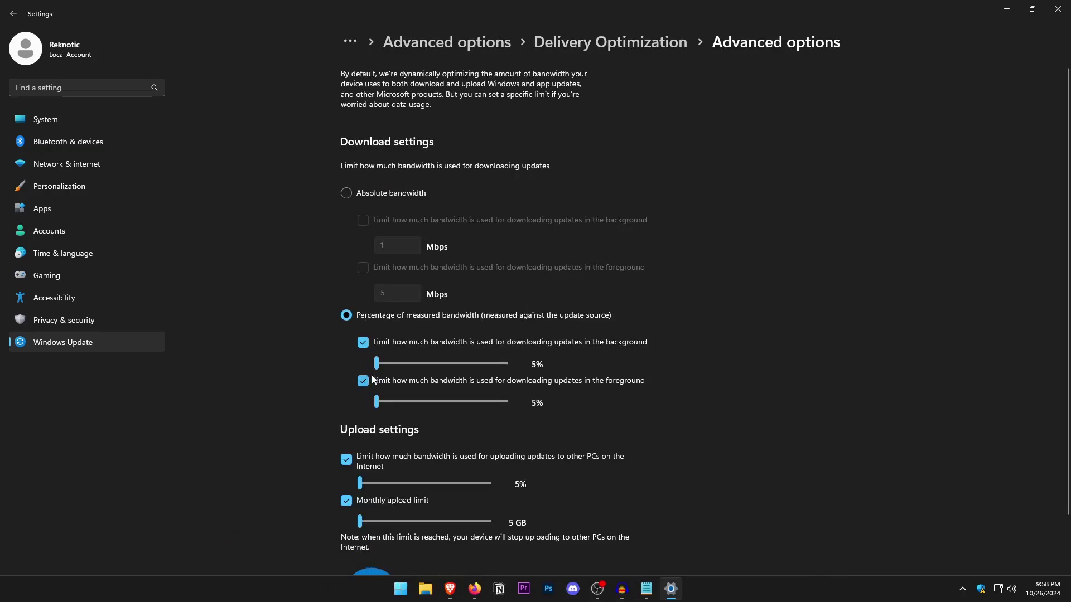
{"action": "scroll", "coordinate": [356, 396], "scroll_direction": "down", "scroll_amount": 1}
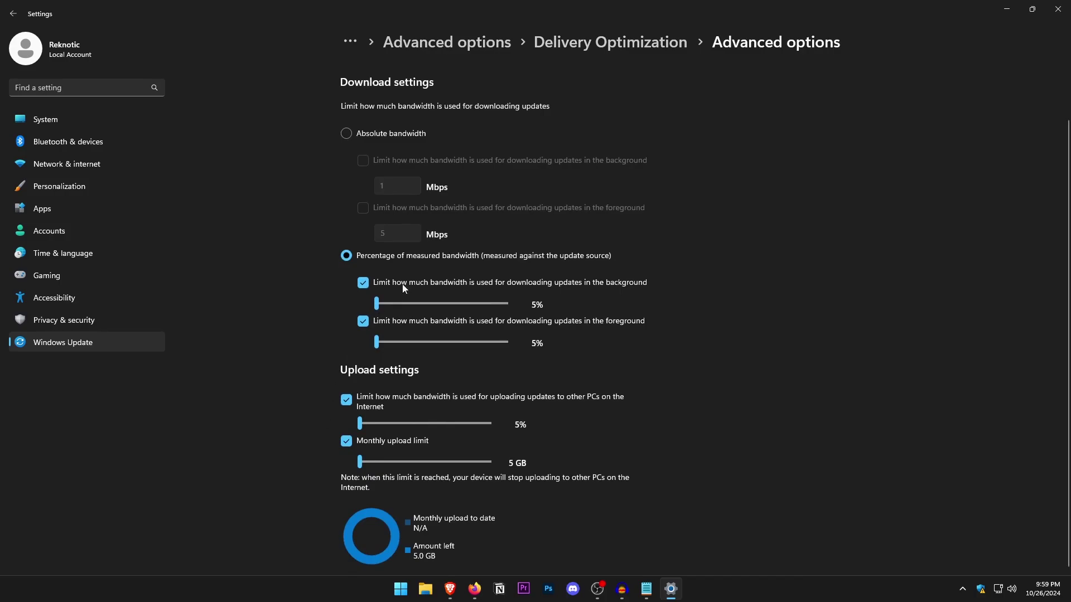
{"action": "left_click", "coordinate": [1058, 9]}
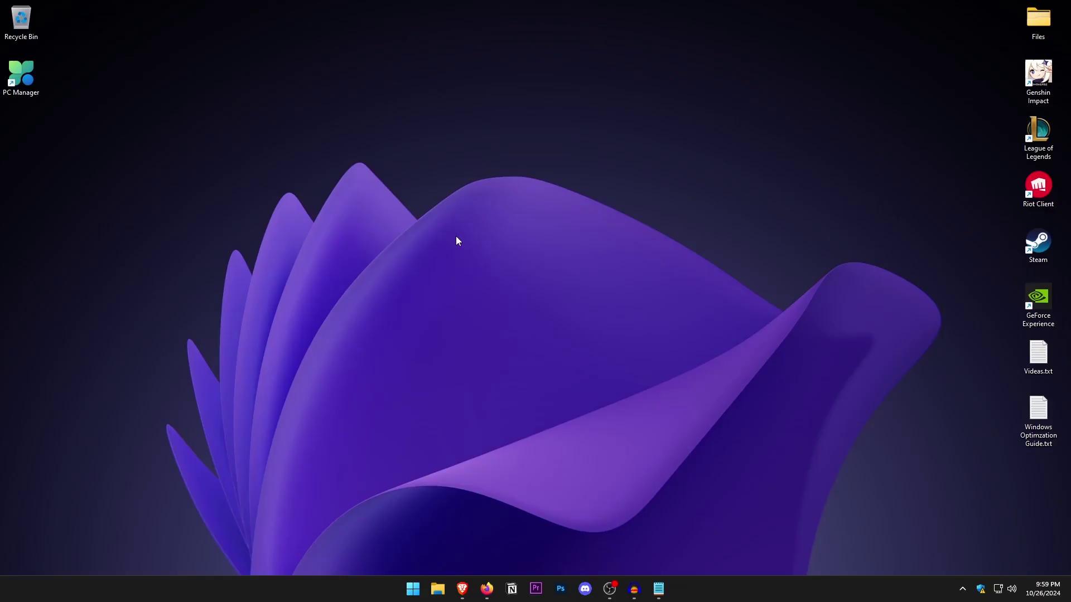
- Search Start for 'power plan' and bring up the list of power plans
{"action": "key", "text": "super"}
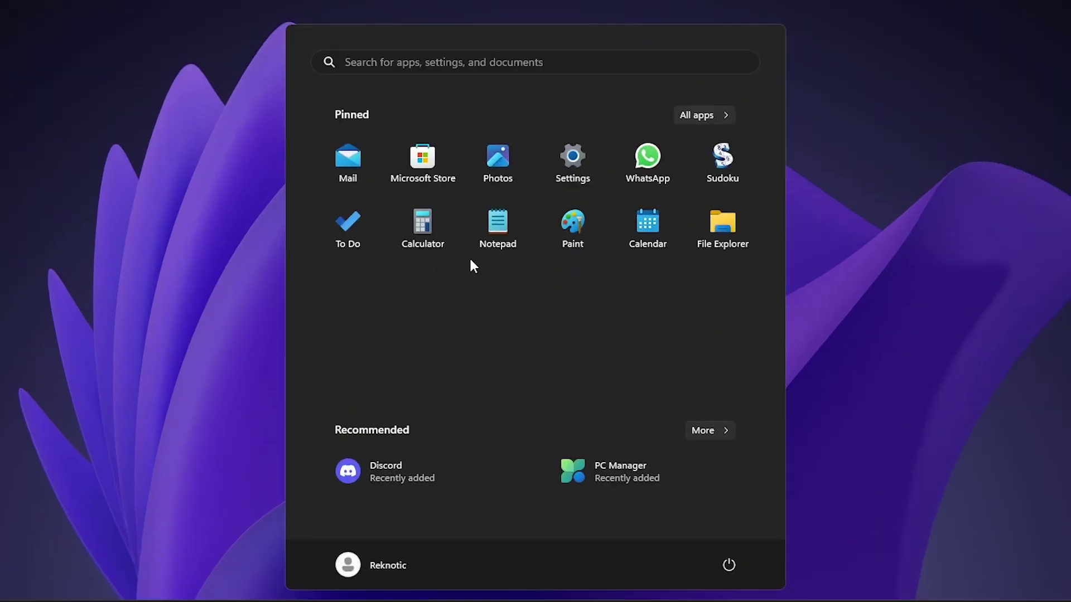
{"action": "type", "text": "power pl"}
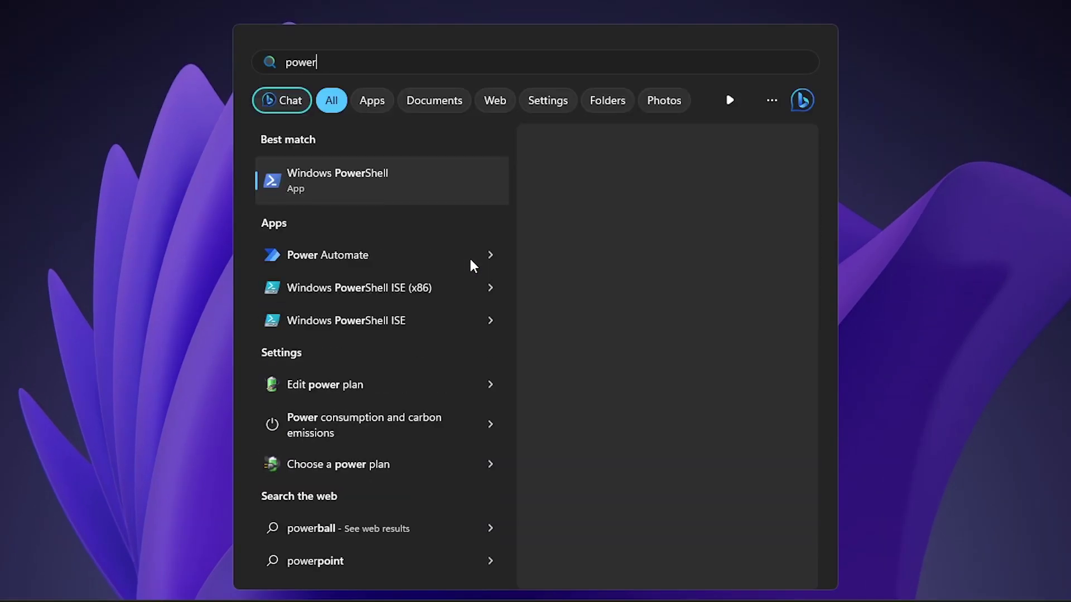
{"action": "type", "text": "an"}
{"action": "left_click", "coordinate": [335, 179]}
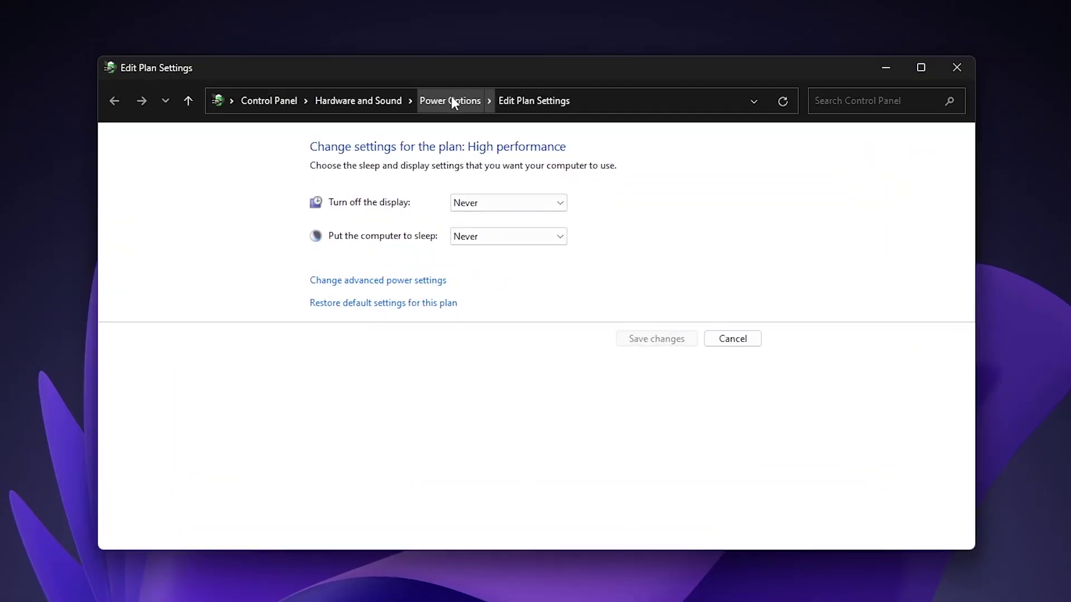
{"action": "left_click", "coordinate": [481, 196]}
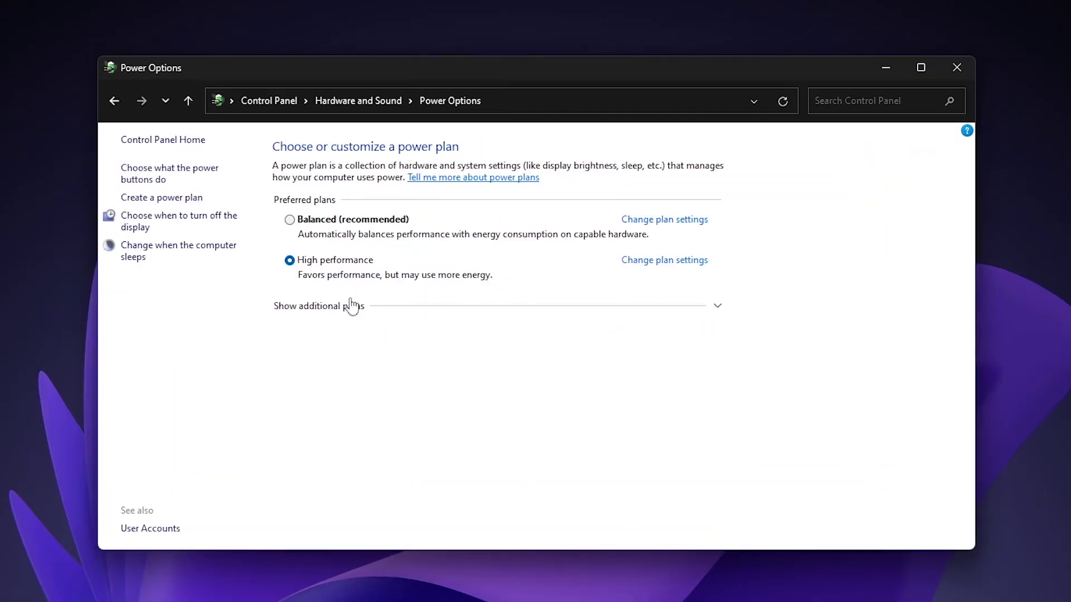
- Set the High performance plan's display turn-off to Never, then go to advanced power settings
{"action": "left_click", "coordinate": [689, 262]}
{"action": "left_click", "coordinate": [536, 206]}
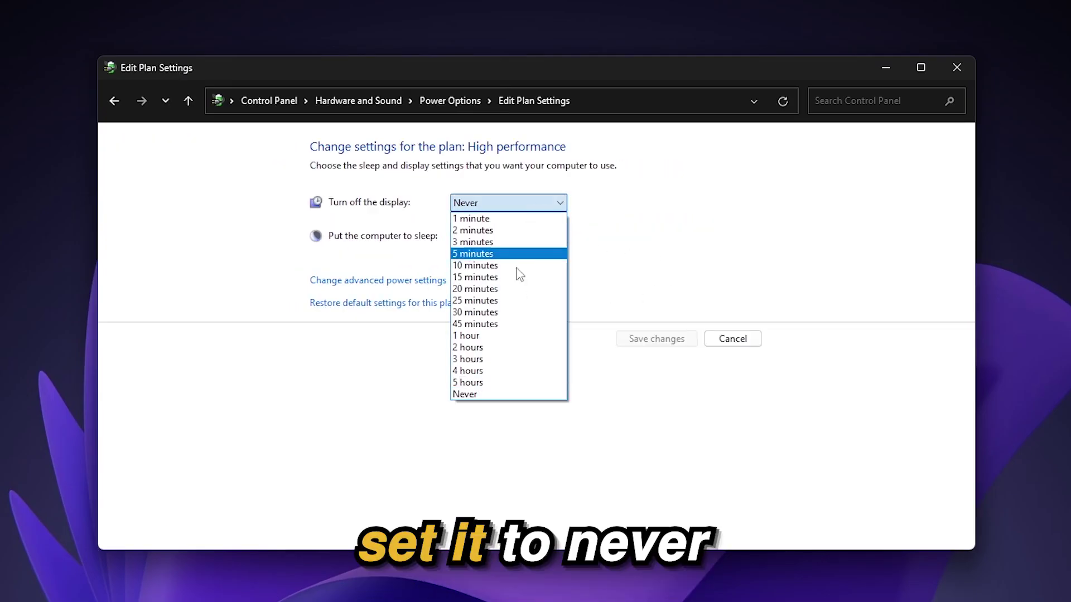
{"action": "left_click", "coordinate": [526, 394]}
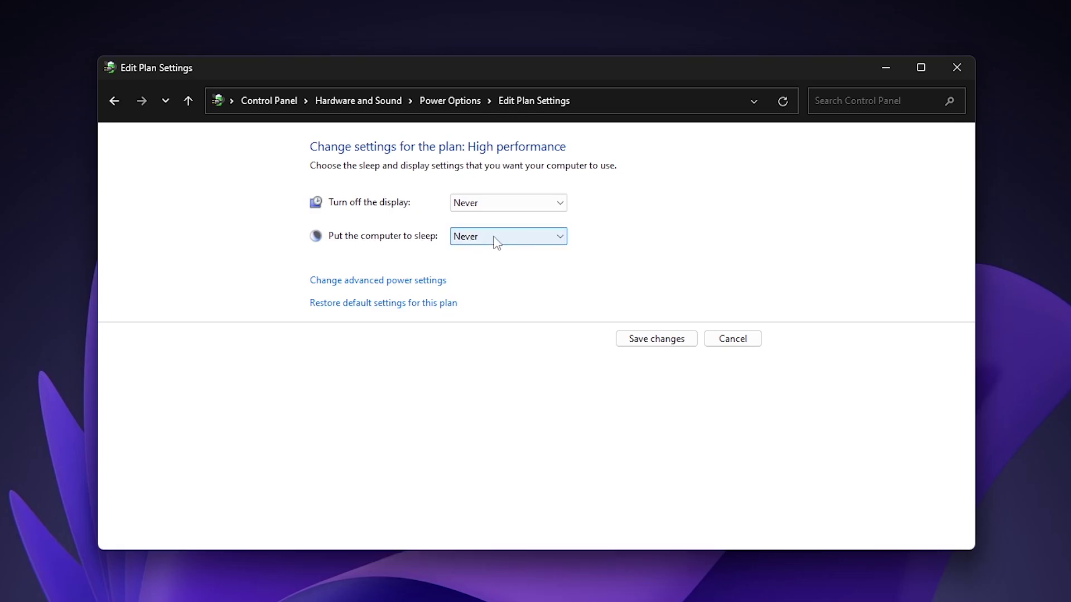
{"action": "left_click", "coordinate": [394, 282]}
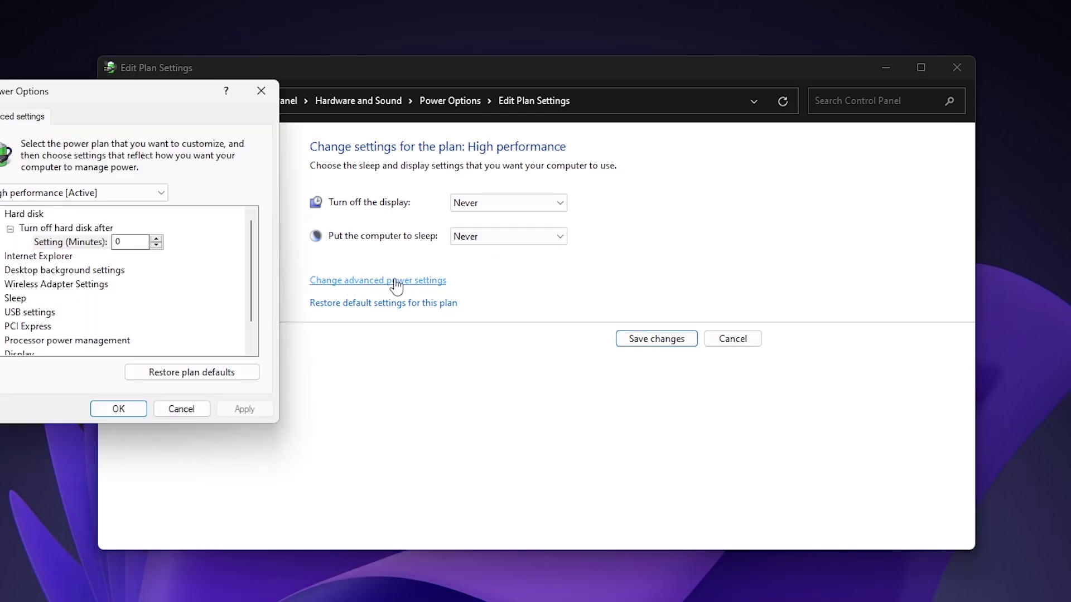
- Set the hard disk turn-off time to 0 minutes (never)
{"action": "left_click", "coordinate": [380, 251]}
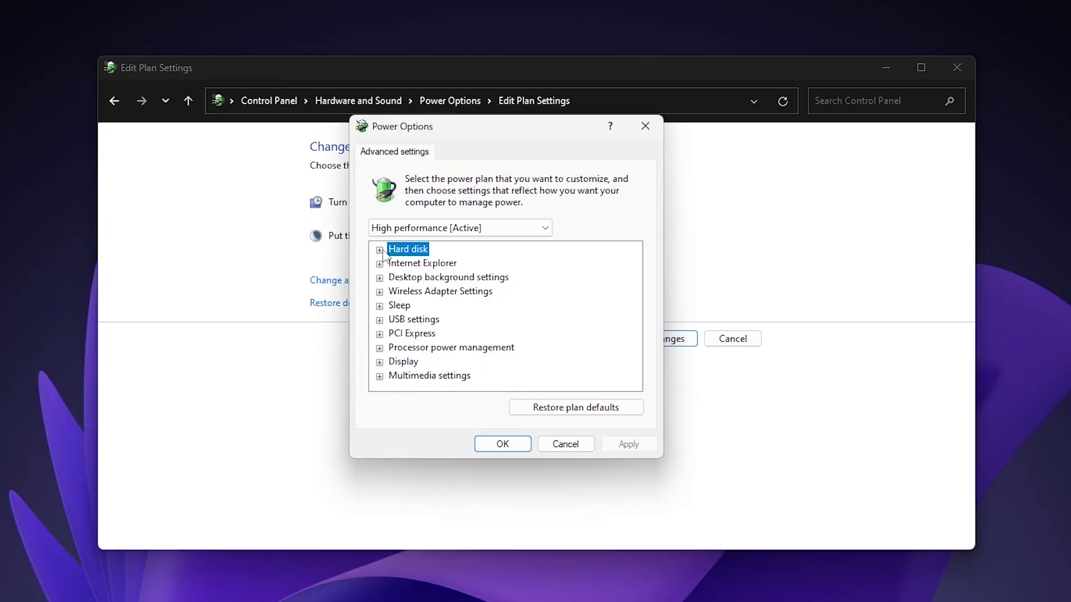
{"action": "left_click", "coordinate": [380, 250]}
{"action": "left_click", "coordinate": [394, 264]}
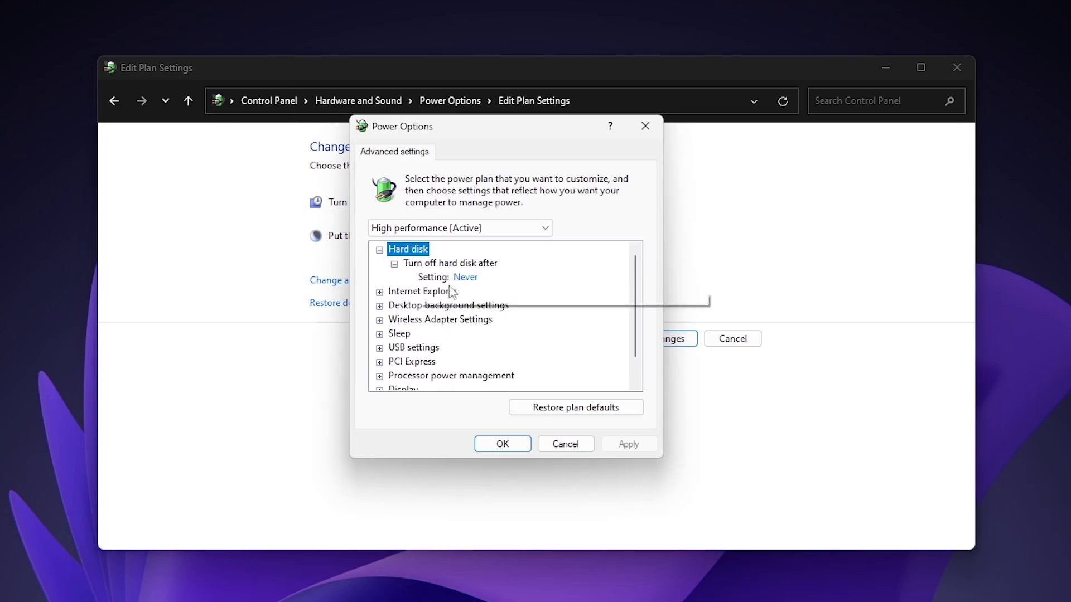
{"action": "left_click", "coordinate": [478, 278]}
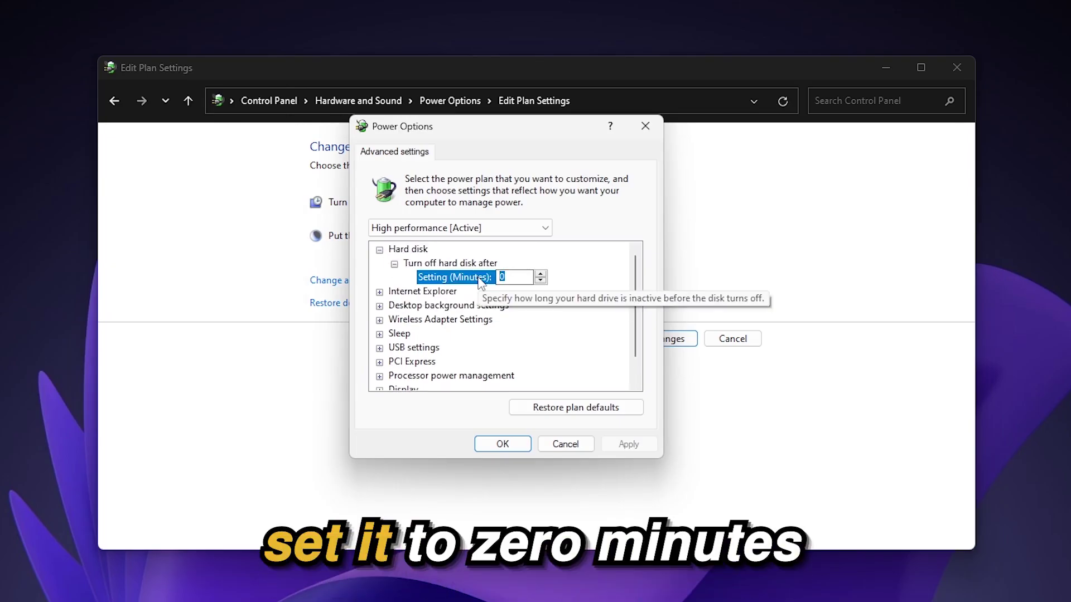
{"action": "left_click", "coordinate": [379, 250]}
- Set PCI Express Link State Power Management to Off
{"action": "left_click", "coordinate": [421, 334]}
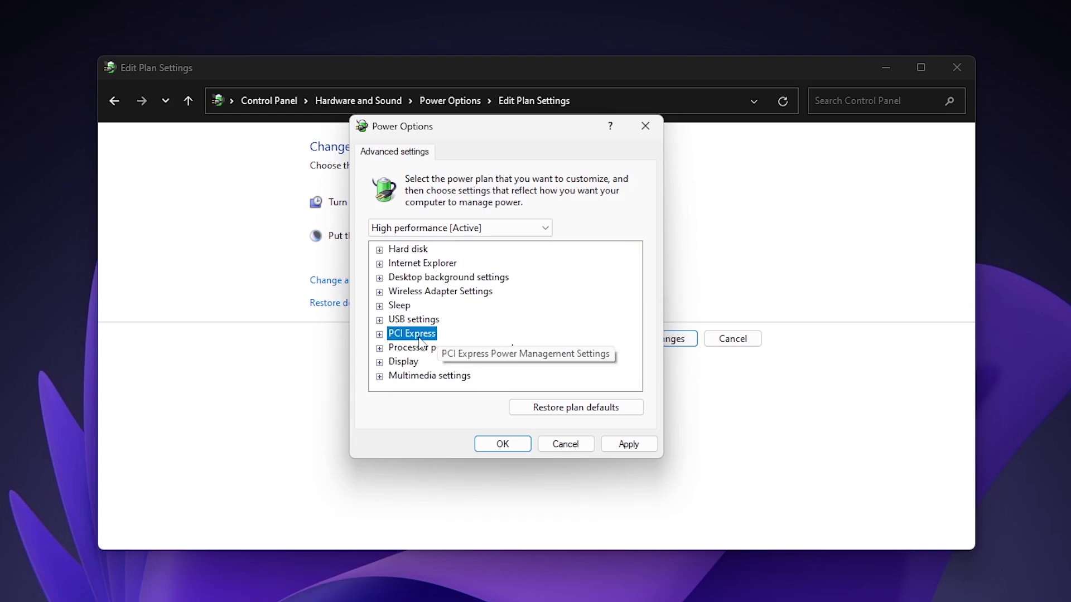
{"action": "left_click", "coordinate": [380, 334]}
{"action": "left_click", "coordinate": [394, 348]}
{"action": "left_click", "coordinate": [467, 362]}
{"action": "left_click", "coordinate": [495, 363]}
{"action": "left_click", "coordinate": [494, 364]}
{"action": "left_click", "coordinate": [380, 334]}
- Set minimum and maximum processor state to 100%, then apply and save the plan changes
{"action": "left_click", "coordinate": [387, 348]}
{"action": "left_click", "coordinate": [380, 348]}
{"action": "left_click", "coordinate": [463, 361]}
{"action": "scroll", "coordinate": [577, 342], "scroll_direction": "down", "scroll_amount": 1}
{"action": "left_click", "coordinate": [395, 334]}
{"action": "left_click", "coordinate": [394, 362]}
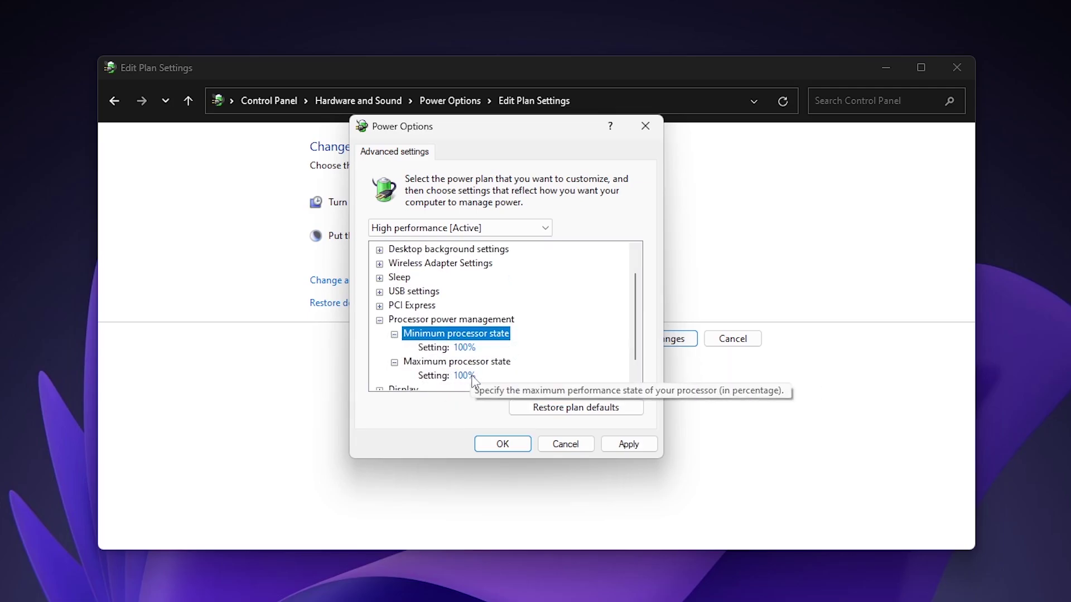
{"action": "left_click", "coordinate": [469, 376]}
{"action": "left_click", "coordinate": [463, 347]}
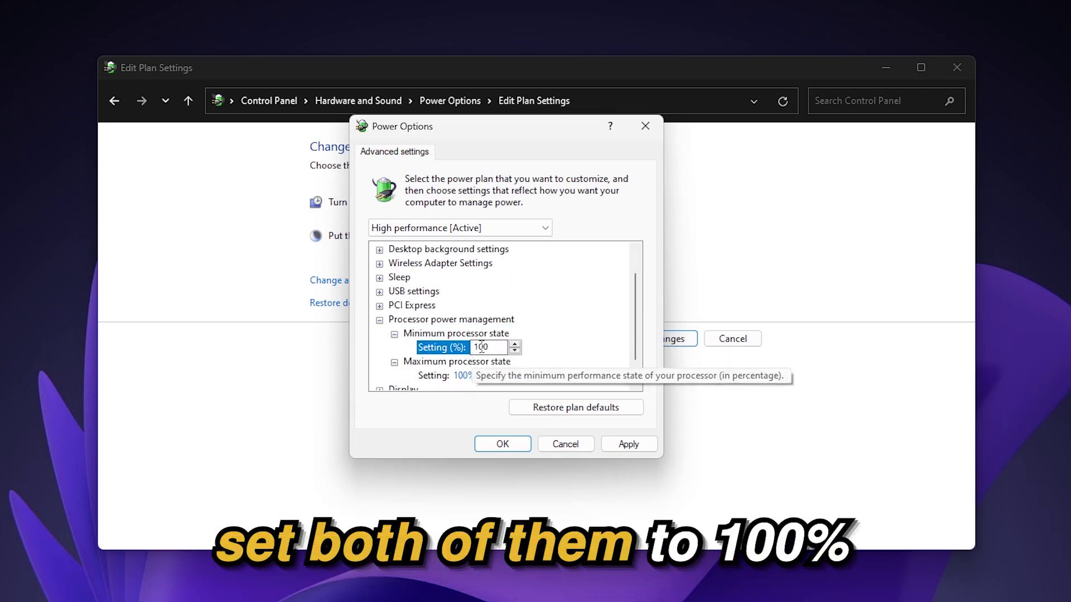
{"action": "left_click", "coordinate": [520, 451]}
{"action": "left_click", "coordinate": [656, 339]}
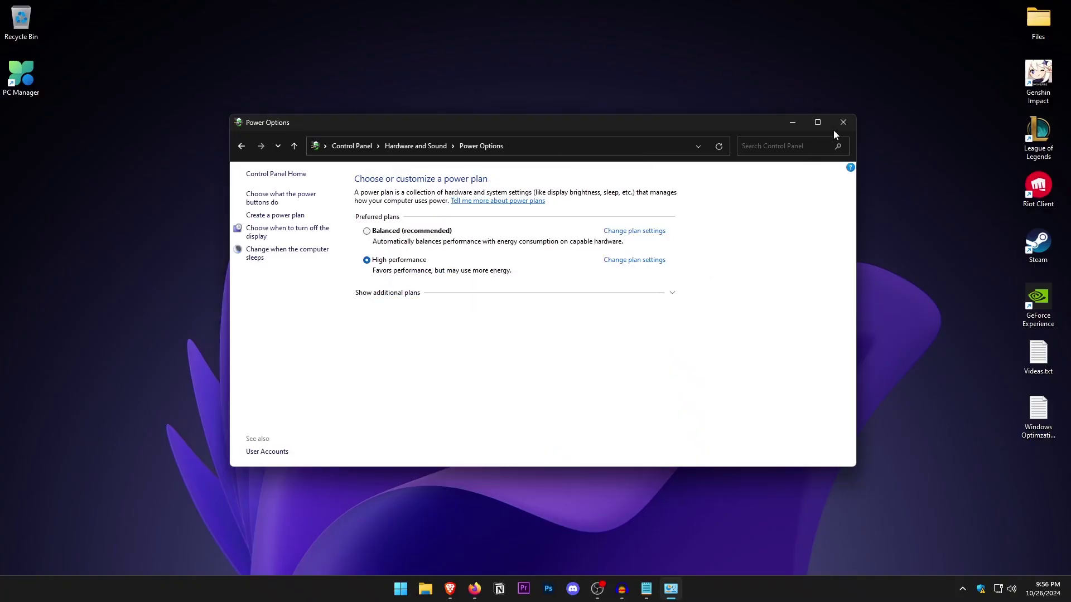